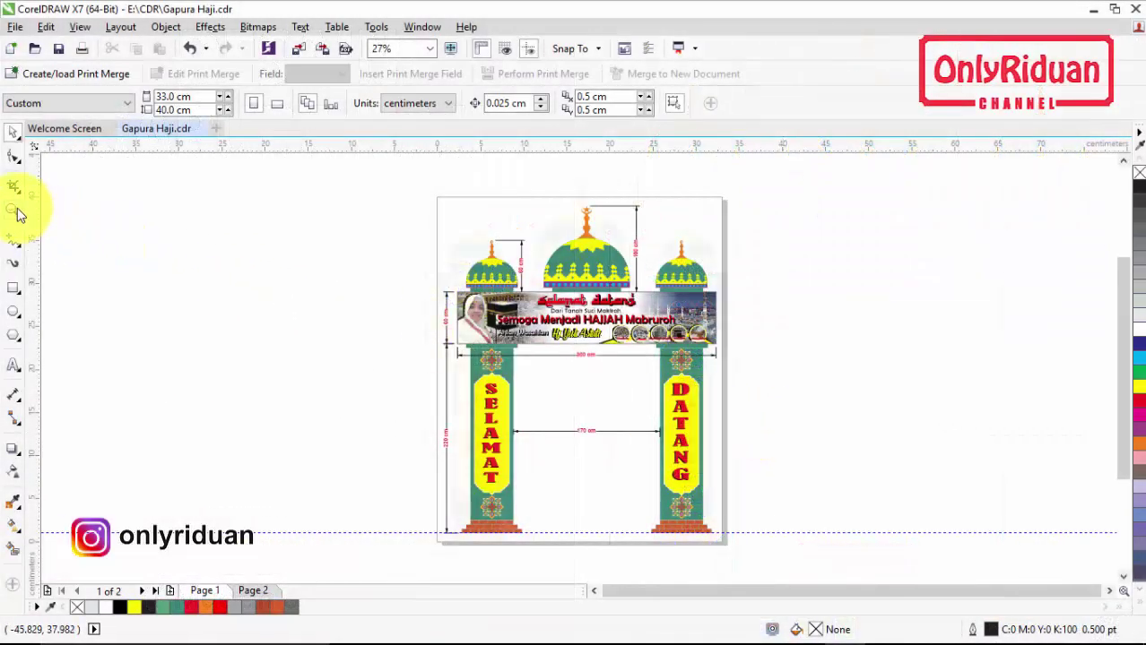
# Step: Fit the page in view and ungroup the 73-object gate group into separate objects
pyautogui.doubleClick(13, 210)
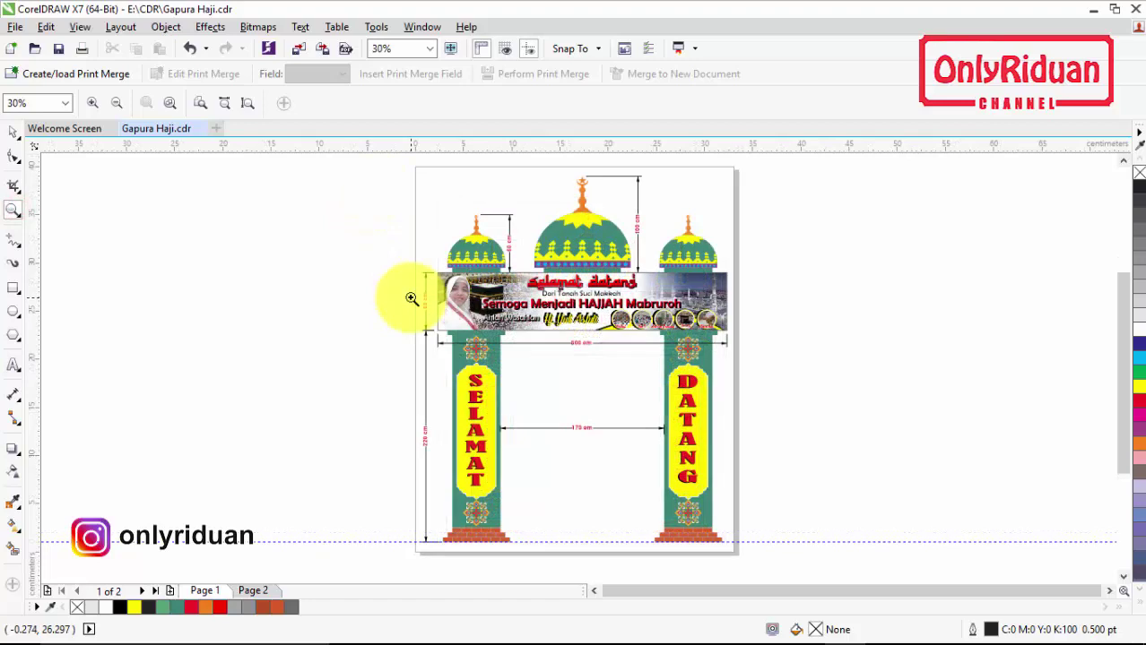
pyautogui.click(13, 131)
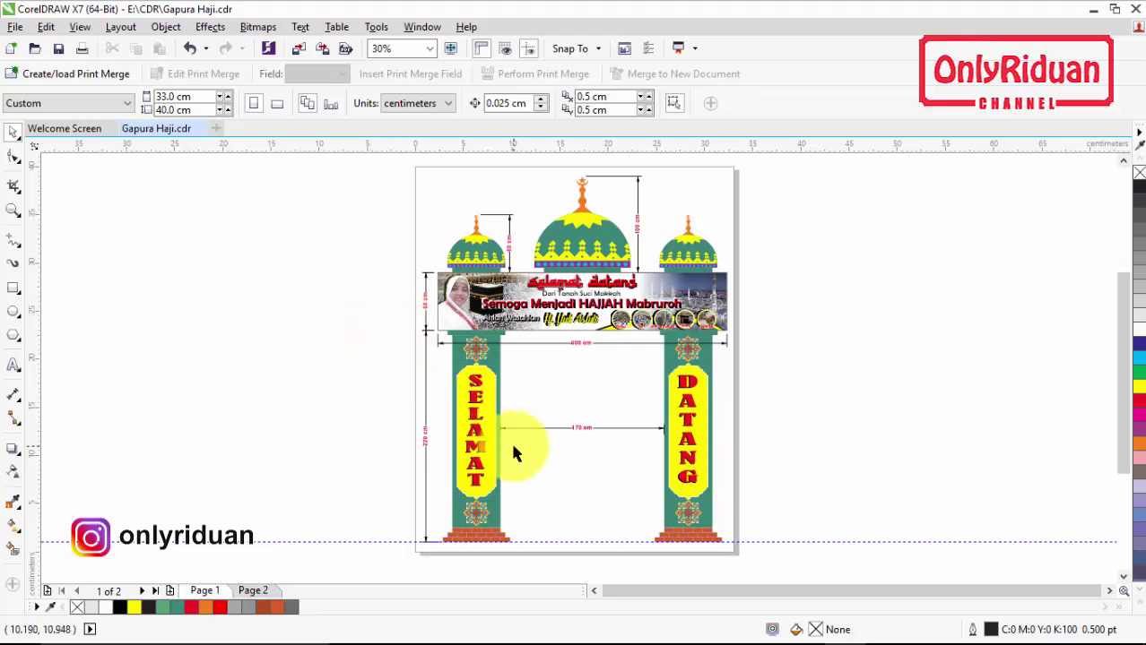
pyautogui.click(496, 386)
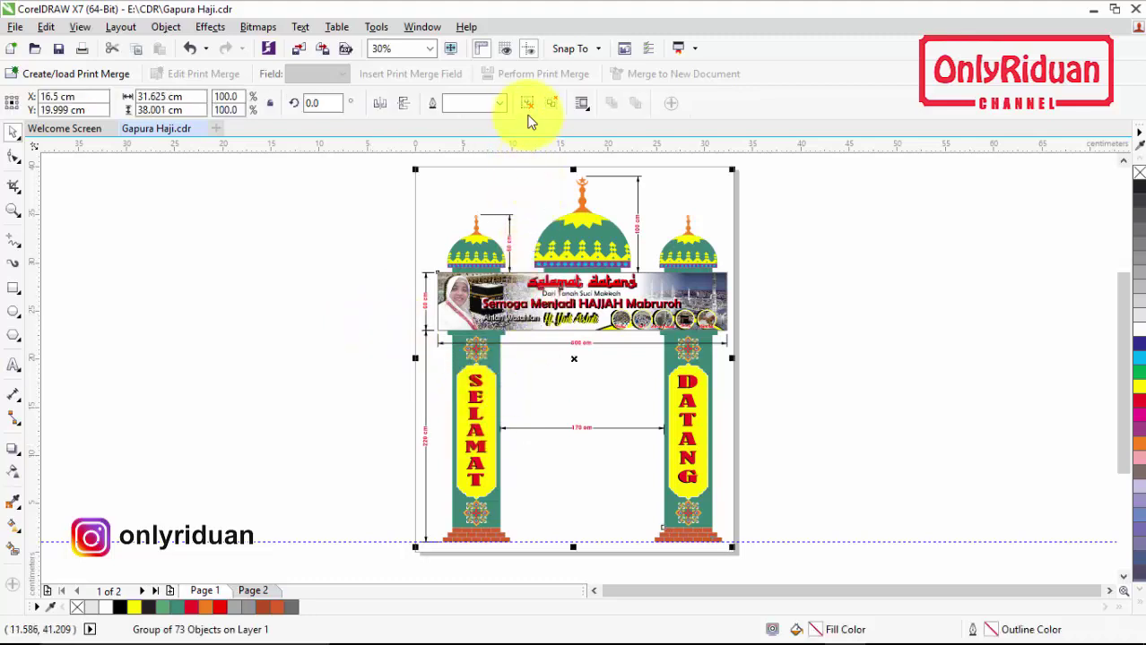
pyautogui.click(527, 102)
pyautogui.click(798, 238)
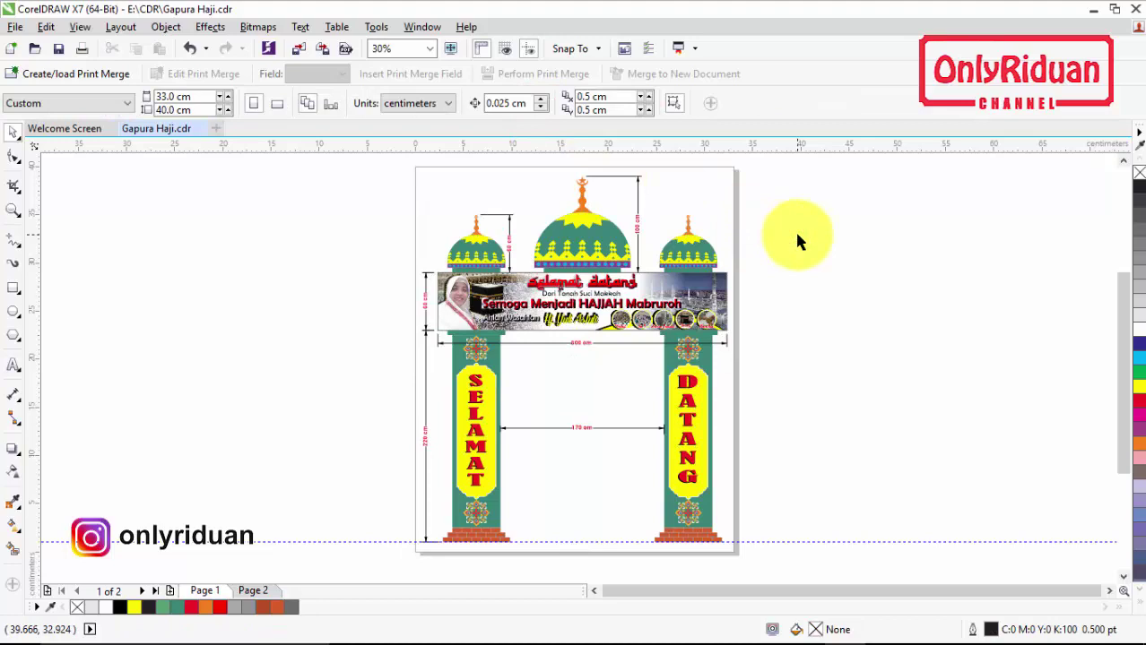
# Step: Marquee-select the left pillar's pieces and group them with Ctrl+G
pyautogui.click(530, 563)
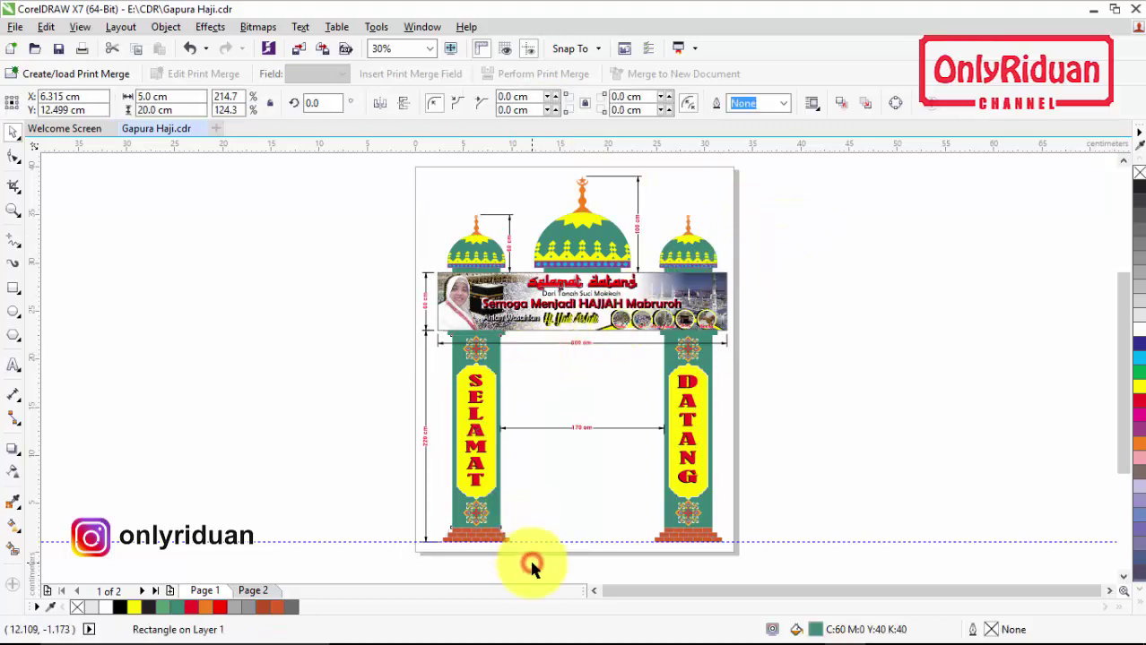
pyautogui.moveTo(531, 565); pyautogui.dragTo(430, 328)
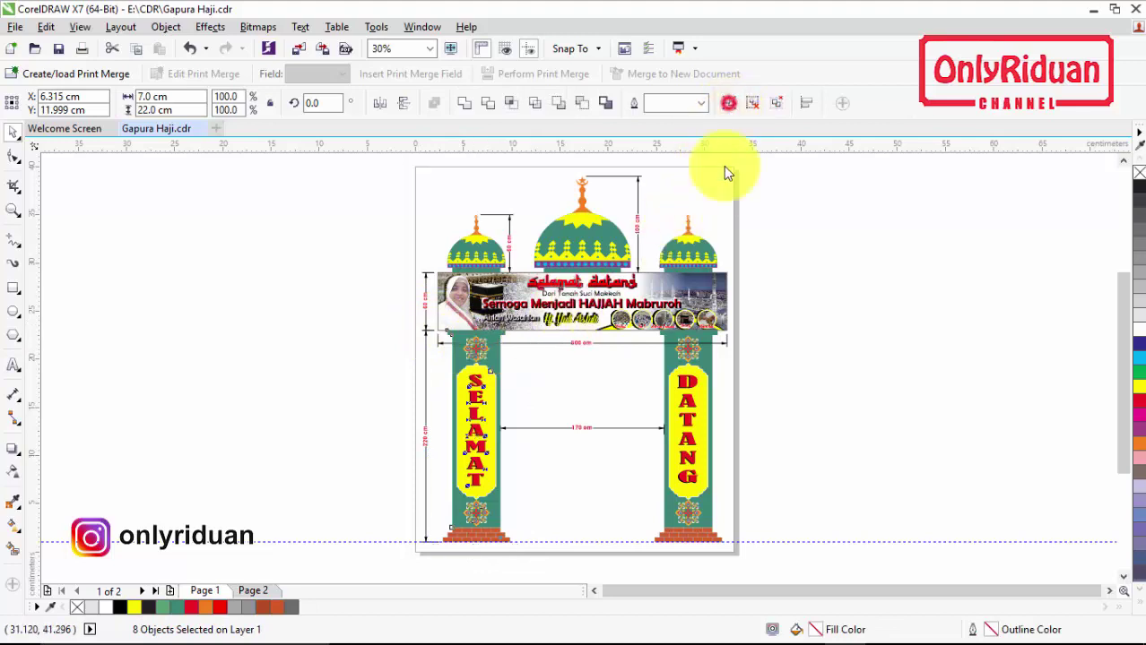
pyautogui.hotkey('ctrl', 'g')
# Step: Marquee-select the right pillar's pieces and combine them into their own group
pyautogui.moveTo(772, 556); pyautogui.dragTo(639, 328)
pyautogui.click(768, 320)
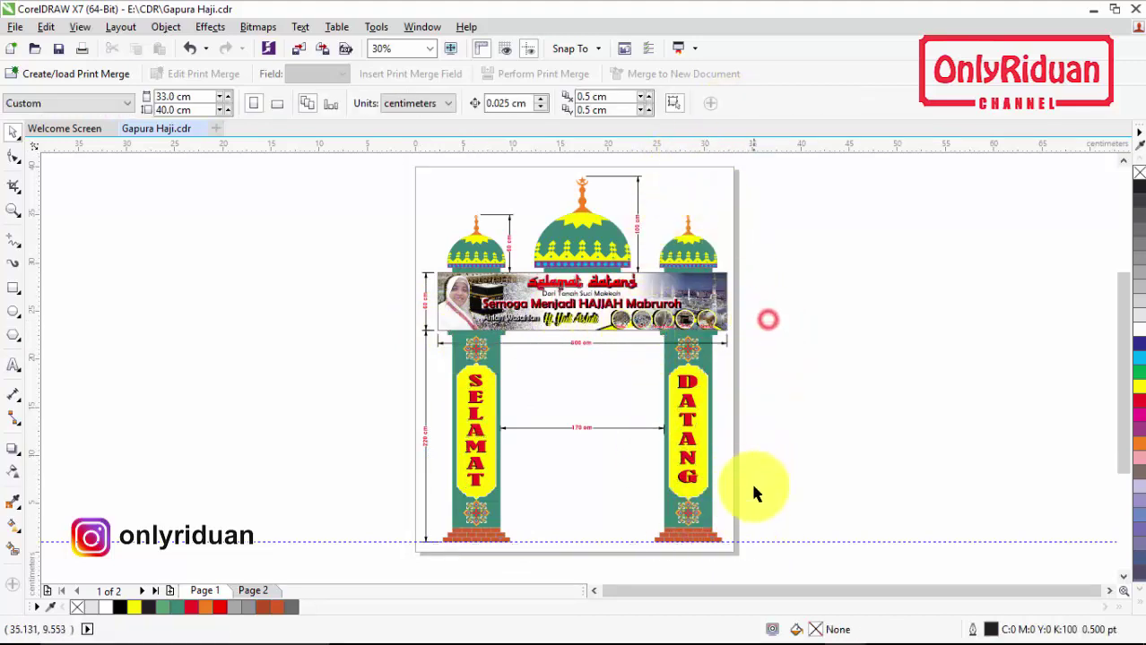
pyautogui.moveTo(763, 545); pyautogui.dragTo(640, 330)
pyautogui.click(729, 103)
pyautogui.click(821, 308)
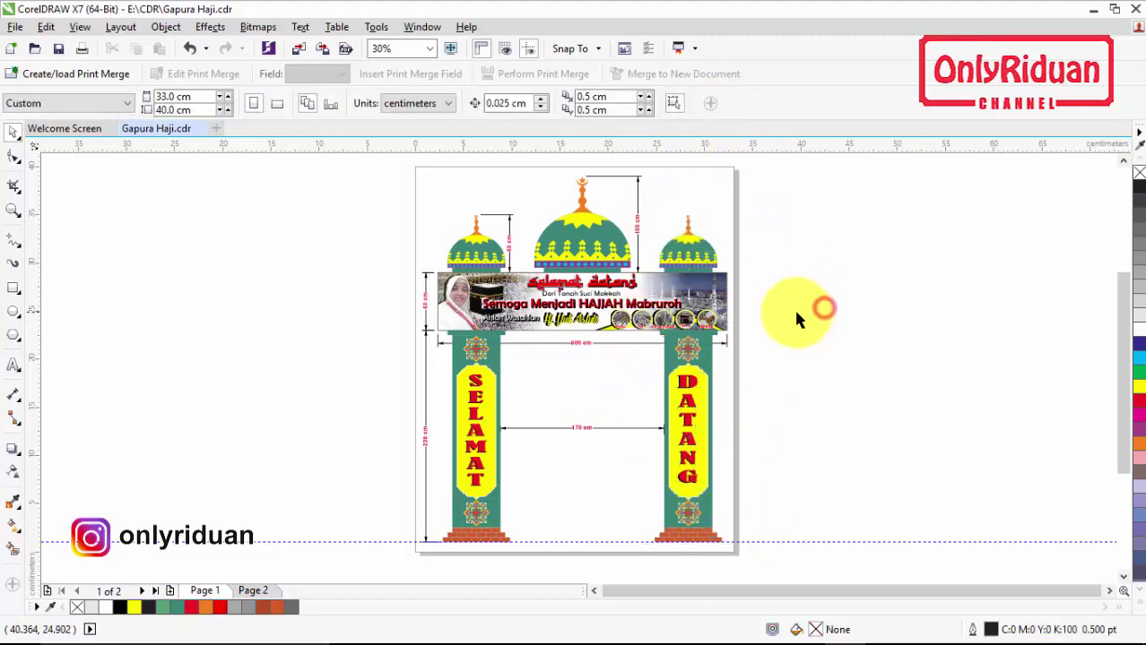
pyautogui.moveTo(756, 333)
pyautogui.mouseDown()
pyautogui.moveTo(559, 321)
pyautogui.moveTo(432, 275)
pyautogui.mouseUp()
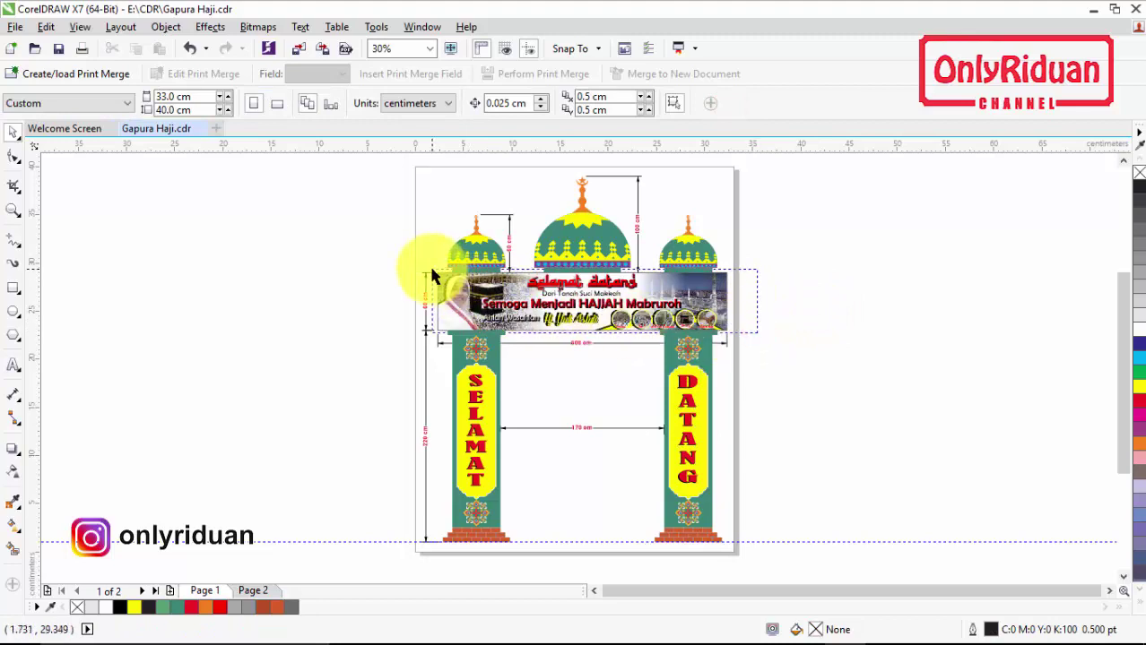
# Step: Group the selected banner objects into one banner group
pyautogui.moveTo(431, 275); pyautogui.dragTo(431, 269)
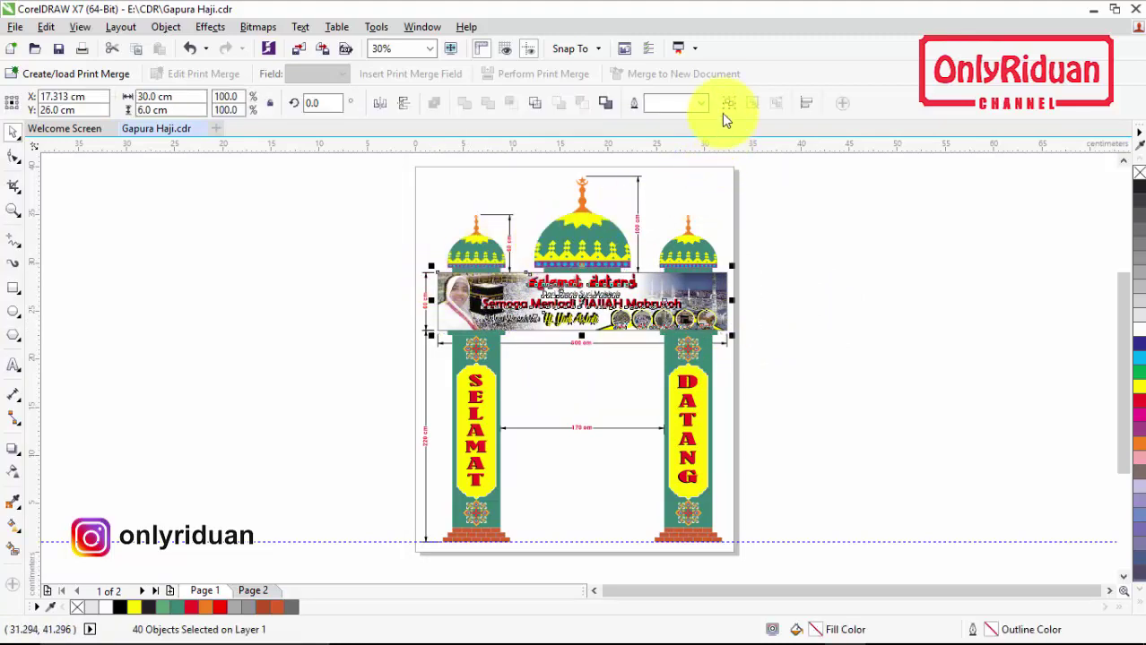
pyautogui.click(723, 102)
pyautogui.click(797, 214)
# Step: Nudge the left dome slightly right and select it with its dimension line
pyautogui.click(511, 247)
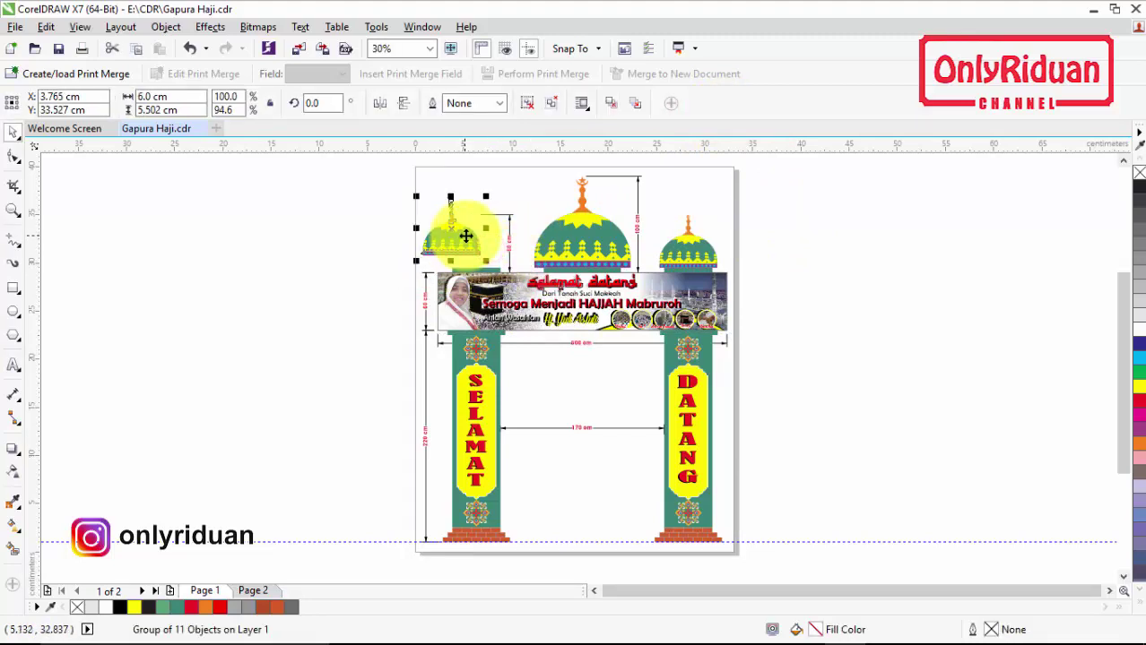
pyautogui.moveTo(472, 241); pyautogui.dragTo(495, 240)
pyautogui.moveTo(430, 191); pyautogui.dragTo(507, 287)
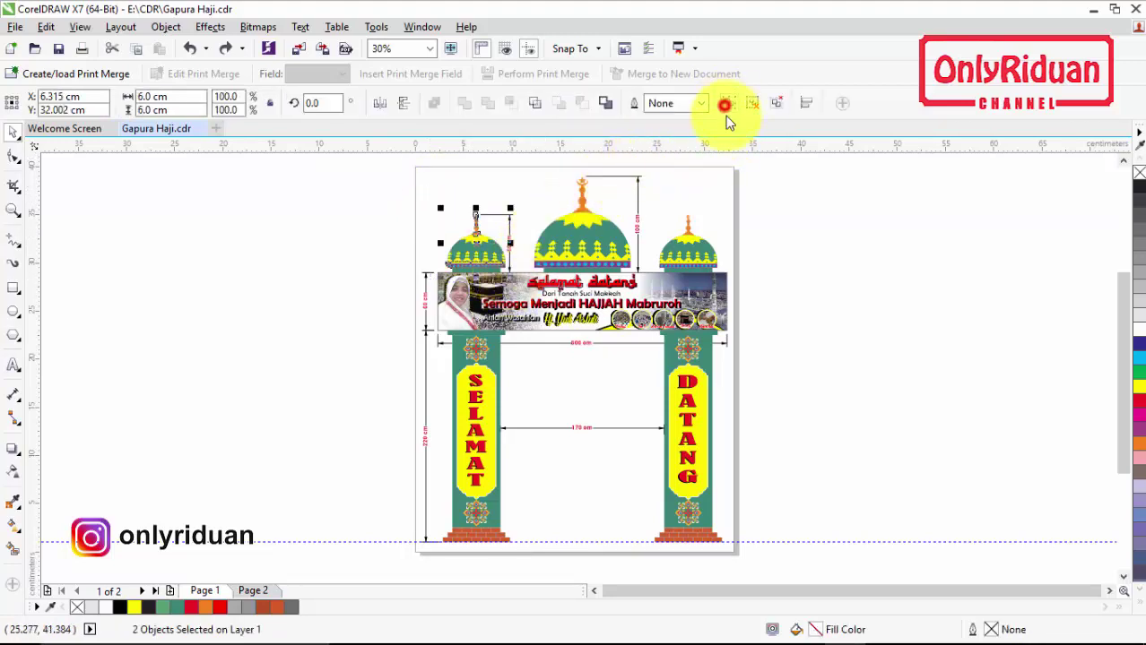
pyautogui.click(780, 225)
# Step: Undo an accidental middle-dome move, then group the middle dome with its dimension line
pyautogui.click(595, 243)
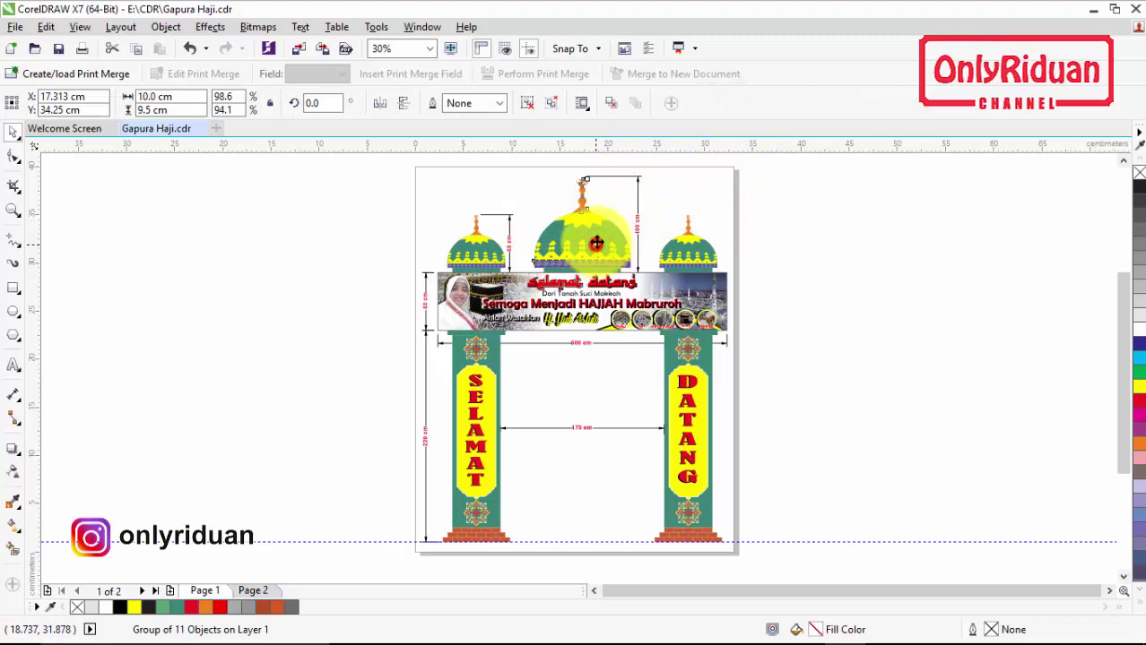
pyautogui.moveTo(595, 243); pyautogui.dragTo(592, 223)
pyautogui.hotkey('ctrl', 'z')
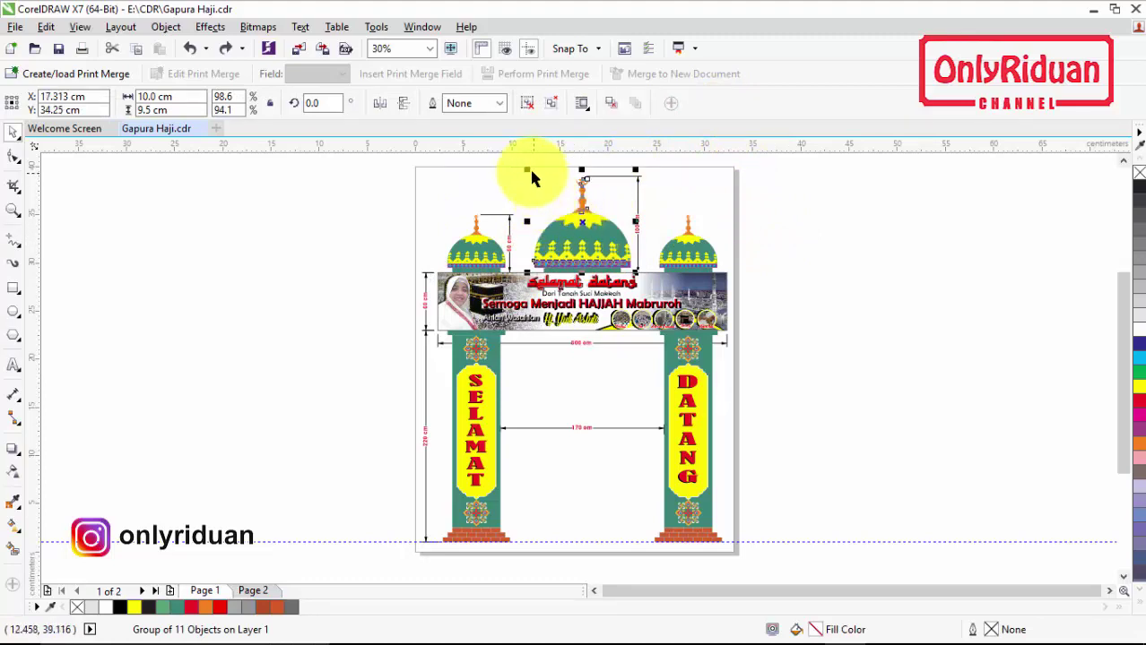
pyautogui.moveTo(523, 164)
pyautogui.mouseDown()
pyautogui.moveTo(636, 280)
pyautogui.moveTo(639, 269)
pyautogui.mouseUp()
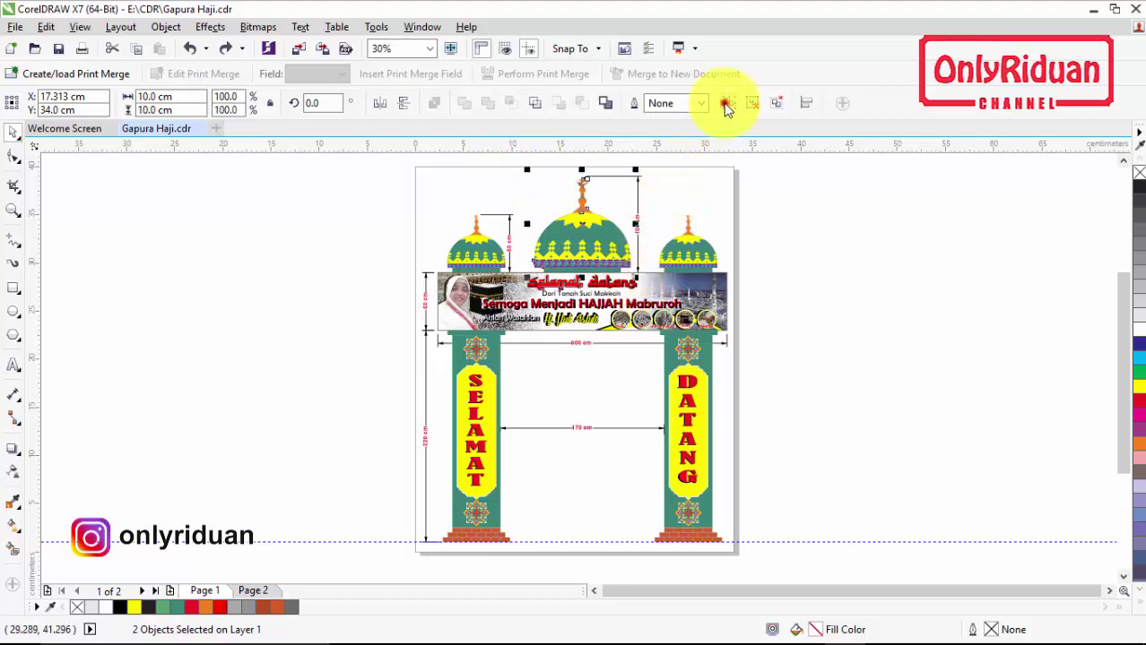
pyautogui.click(727, 106)
pyautogui.click(776, 272)
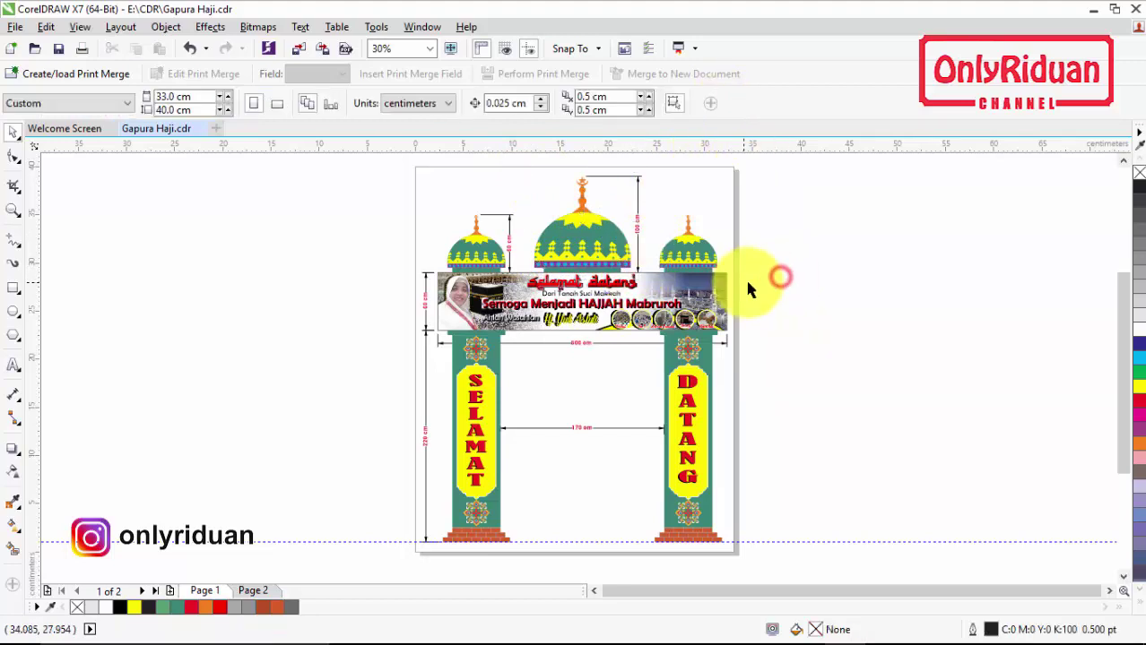
# Step: Check that the middle and right domes are each grouped
pyautogui.click(647, 210)
pyautogui.click(779, 220)
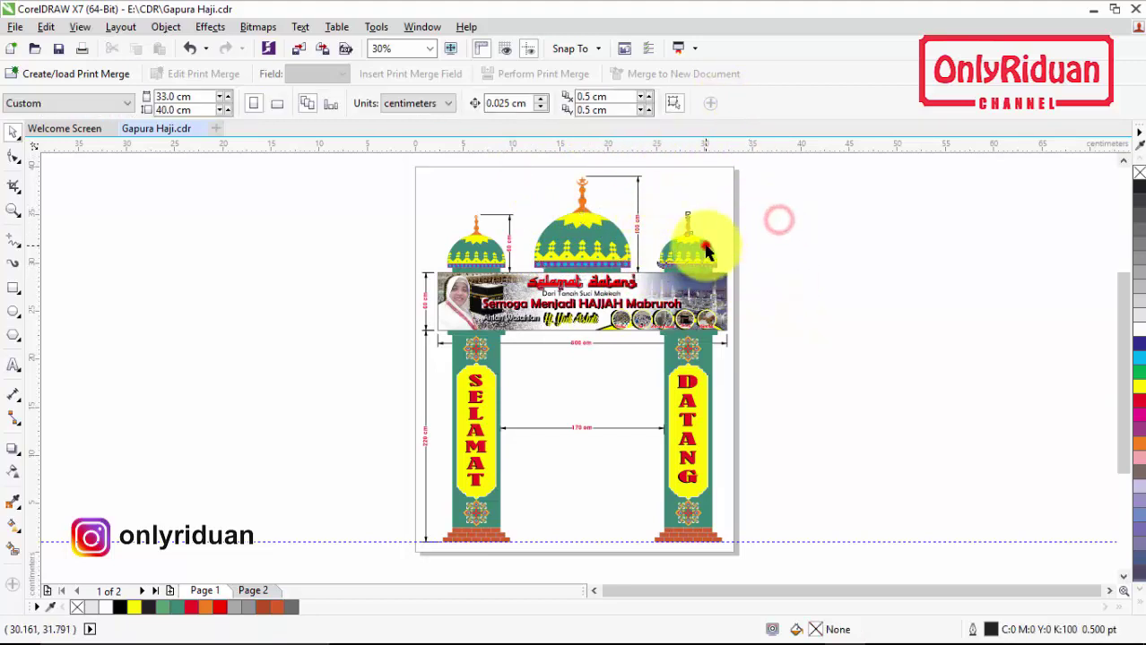
pyautogui.click(705, 254)
pyautogui.click(767, 246)
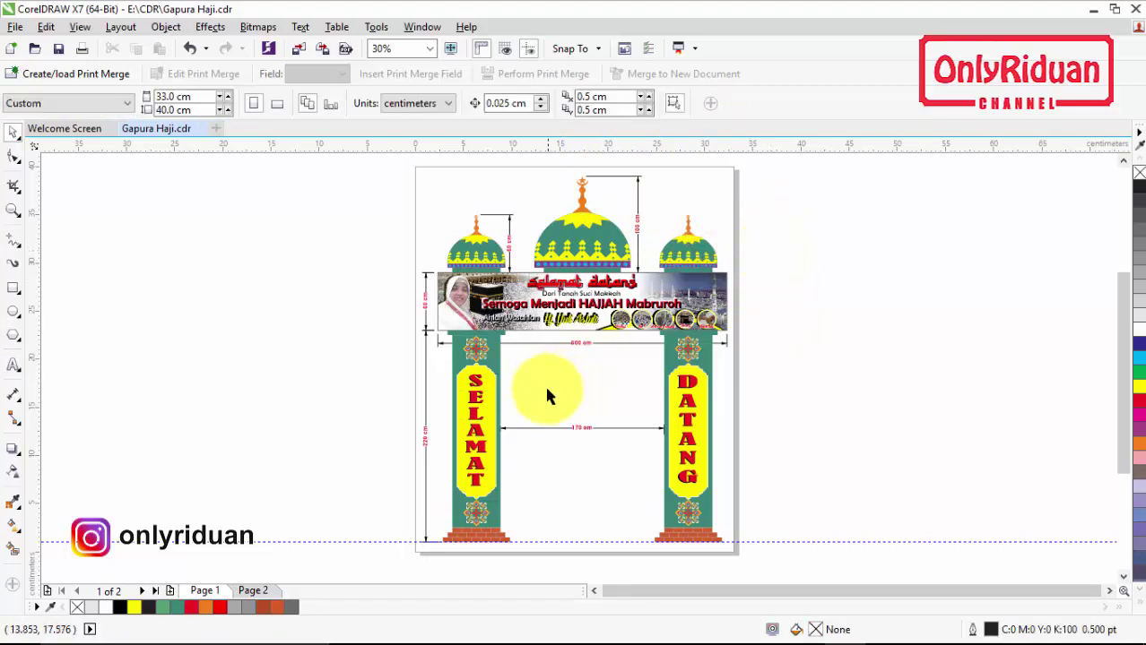
# Step: Zoom into the left pillar and delete the 220 cm height dimension and its label
pyautogui.click(13, 209)
pyautogui.moveTo(517, 545); pyautogui.dragTo(389, 330)
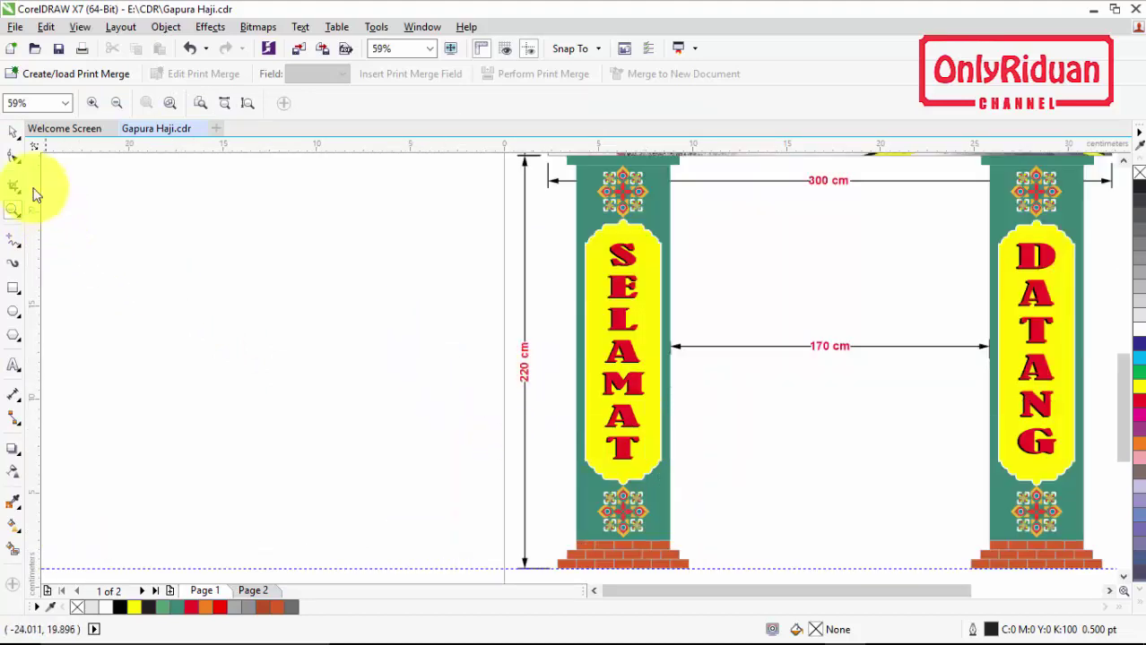
pyautogui.click(13, 135)
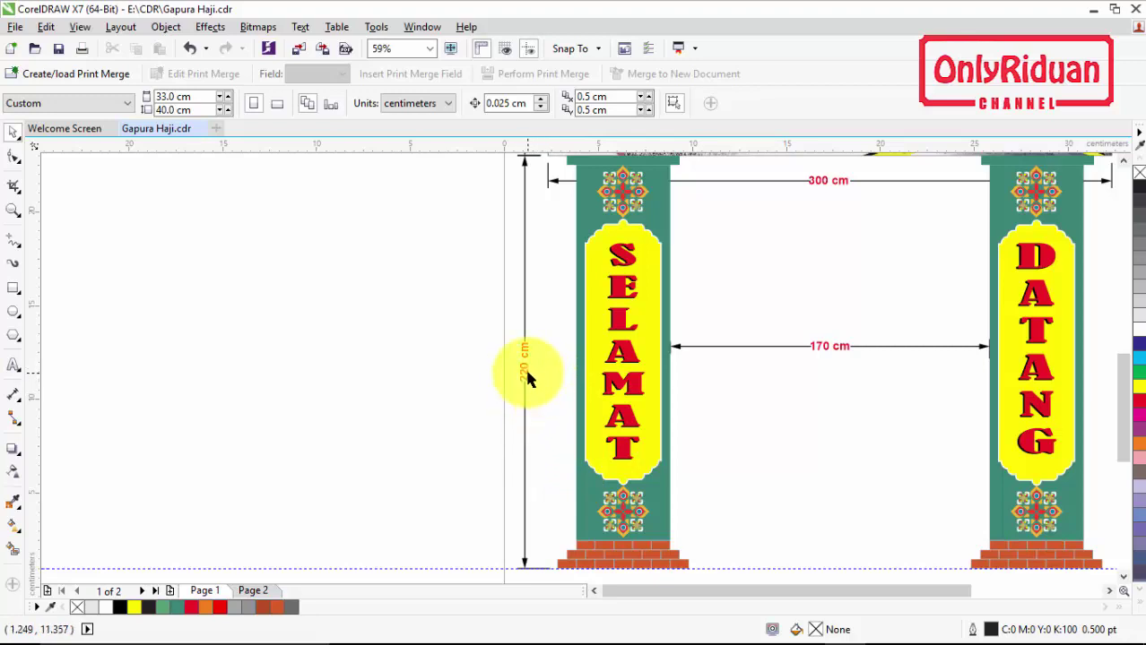
pyautogui.moveTo(1125, 385); pyautogui.dragTo(1125, 383)
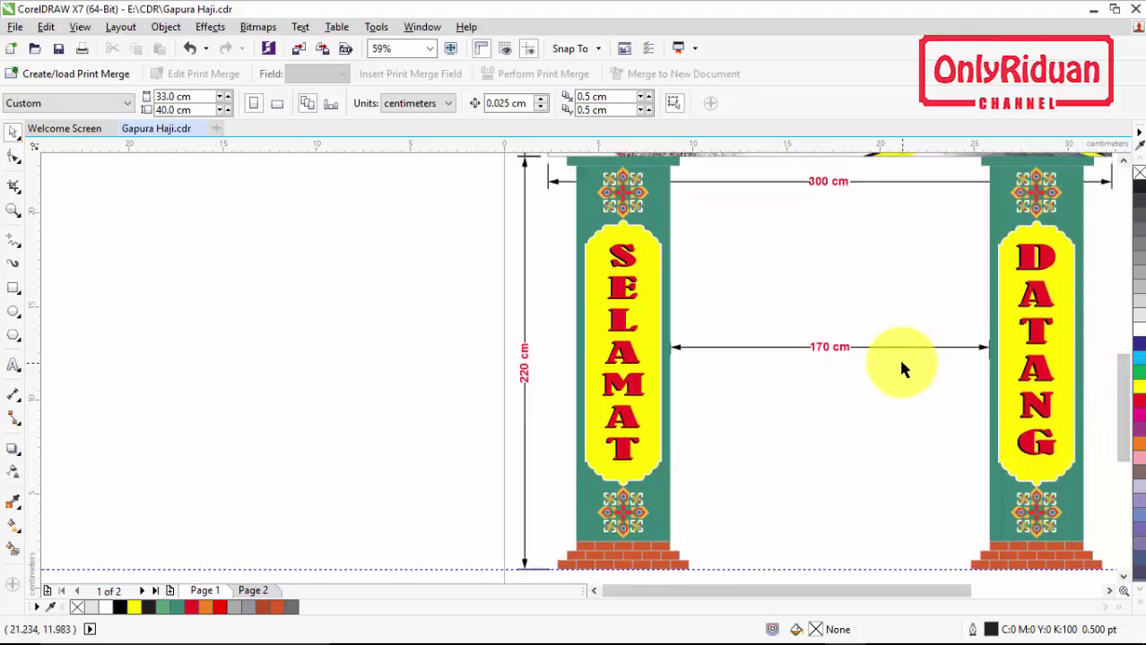
pyautogui.click(526, 278)
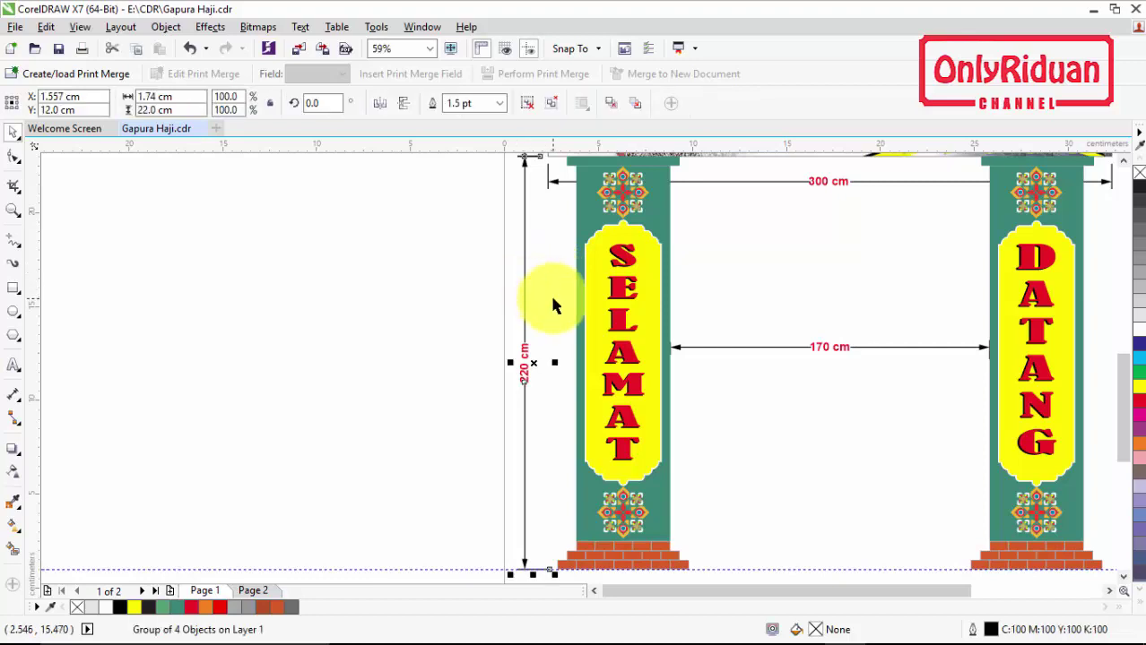
pyautogui.click(552, 305)
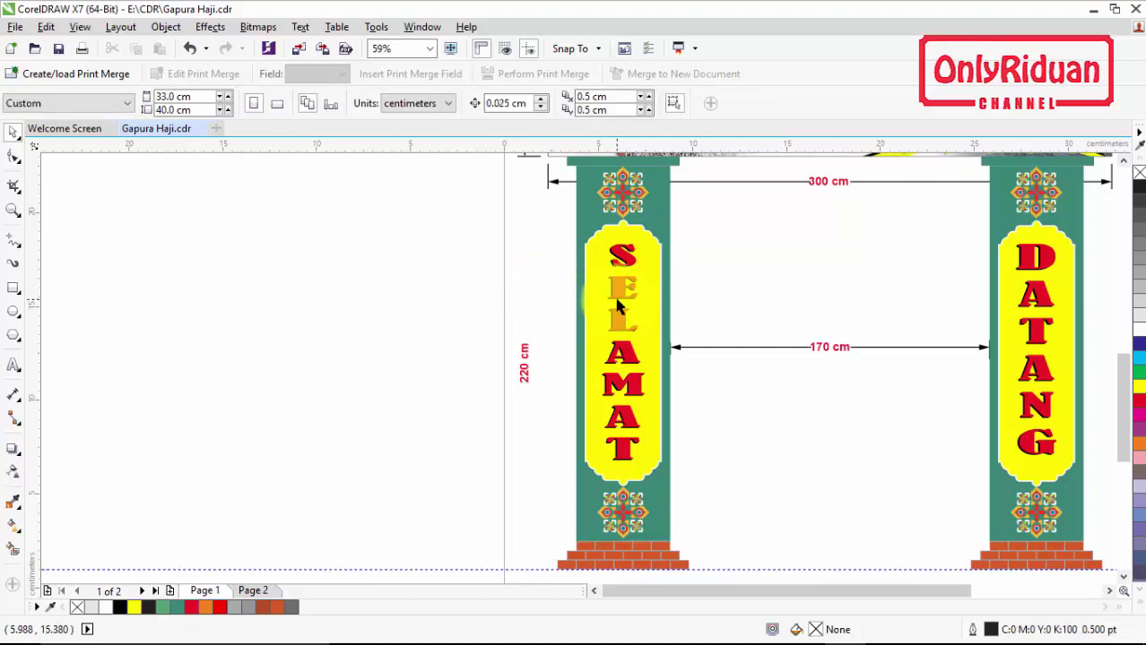
pyautogui.moveTo(451, 328); pyautogui.dragTo(547, 402)
pyautogui.press('Delete')
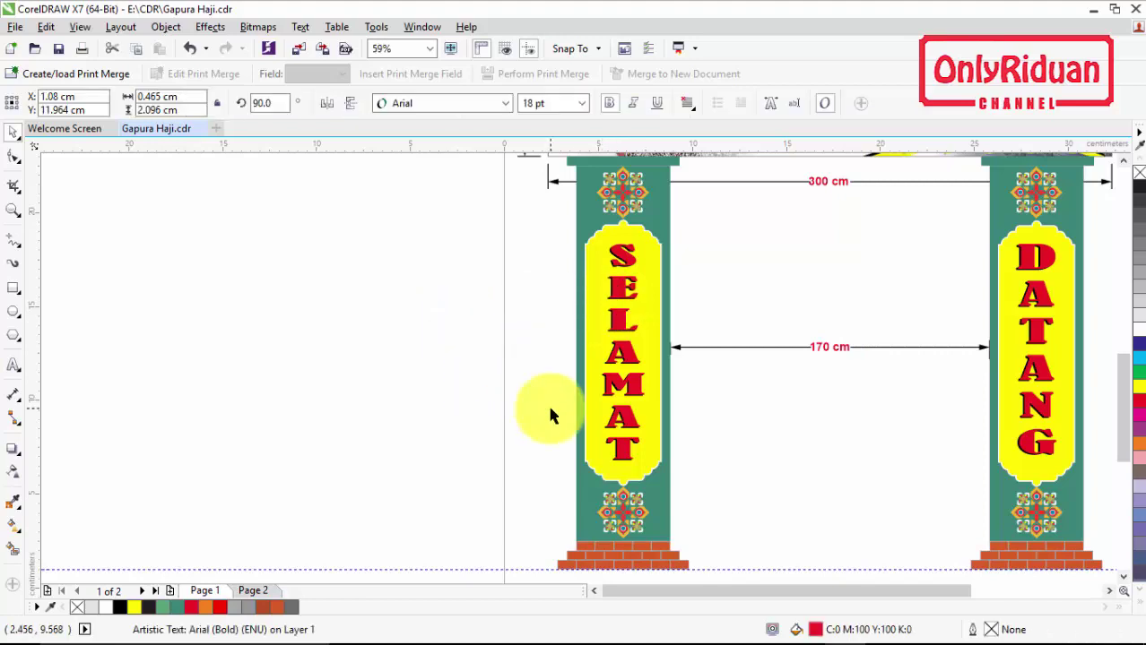
# Step: Zoom in on the two pillars together
pyautogui.scroll(-2, 721, 371)
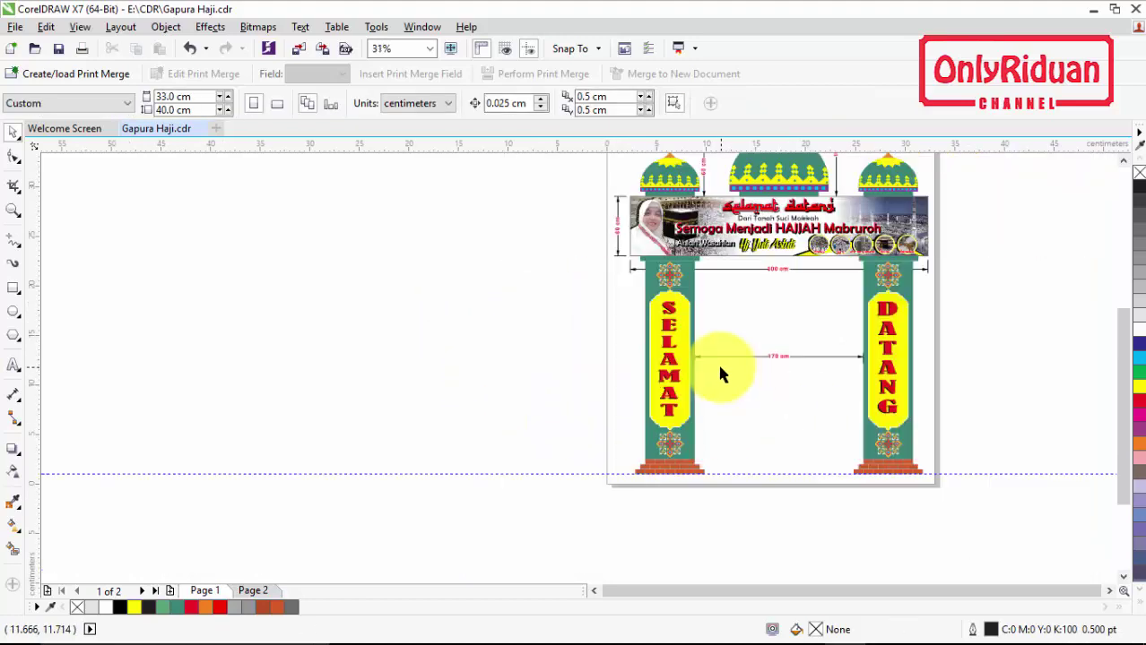
pyautogui.click(14, 210)
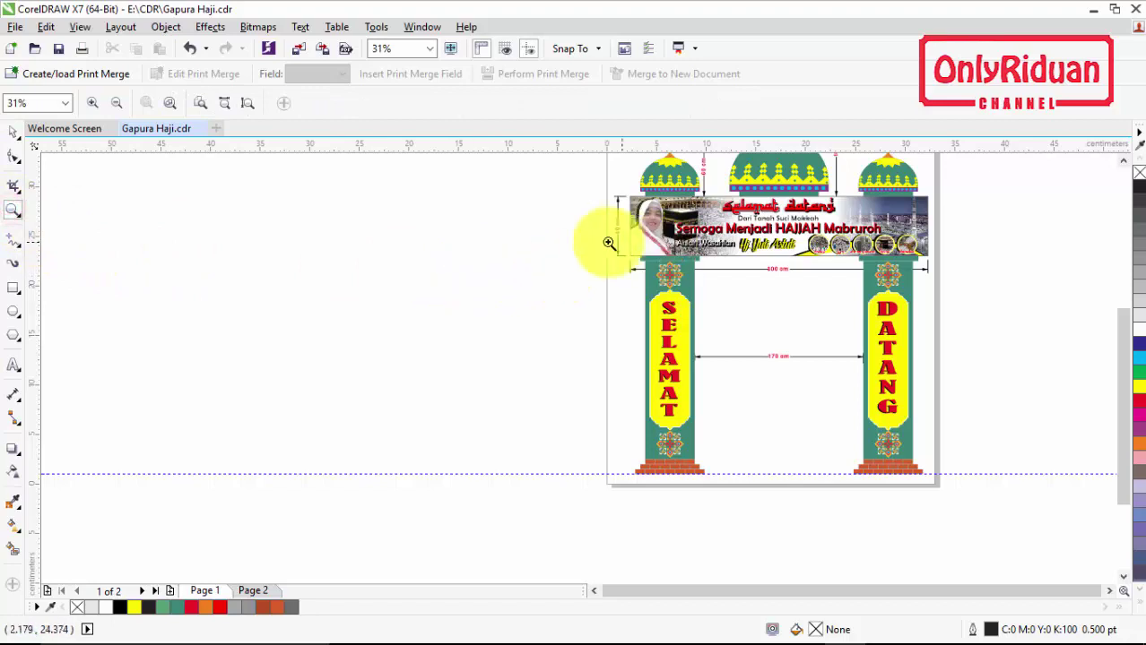
pyautogui.moveTo(593, 240)
pyautogui.mouseDown()
pyautogui.moveTo(707, 404)
pyautogui.moveTo(731, 487)
pyautogui.mouseUp()
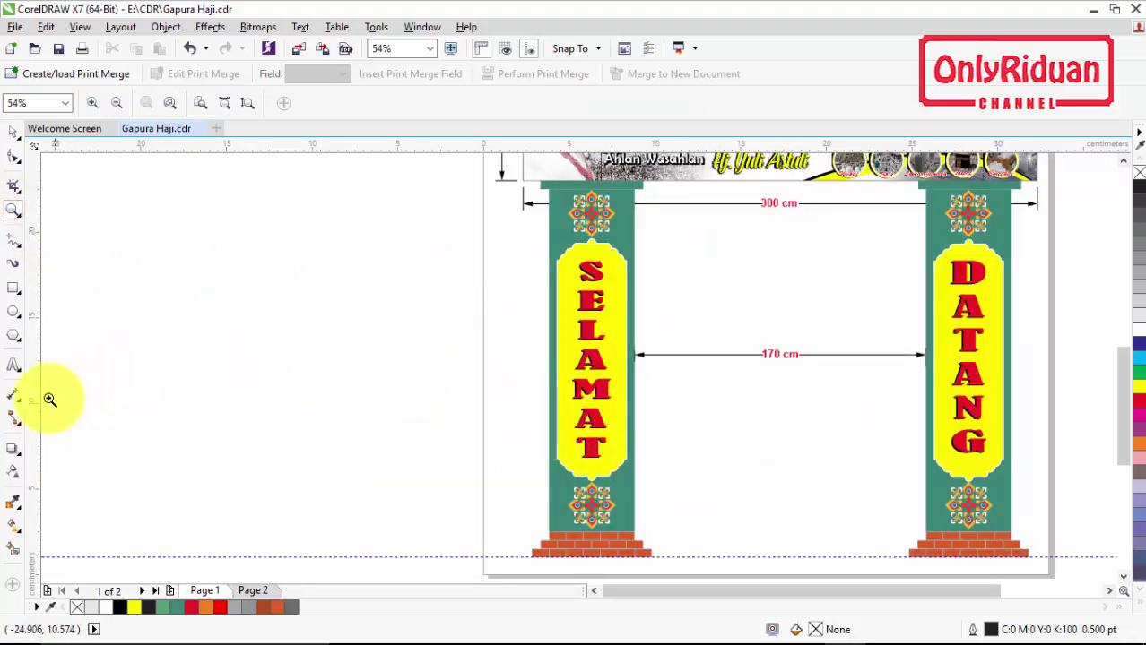
pyautogui.click(10, 397)
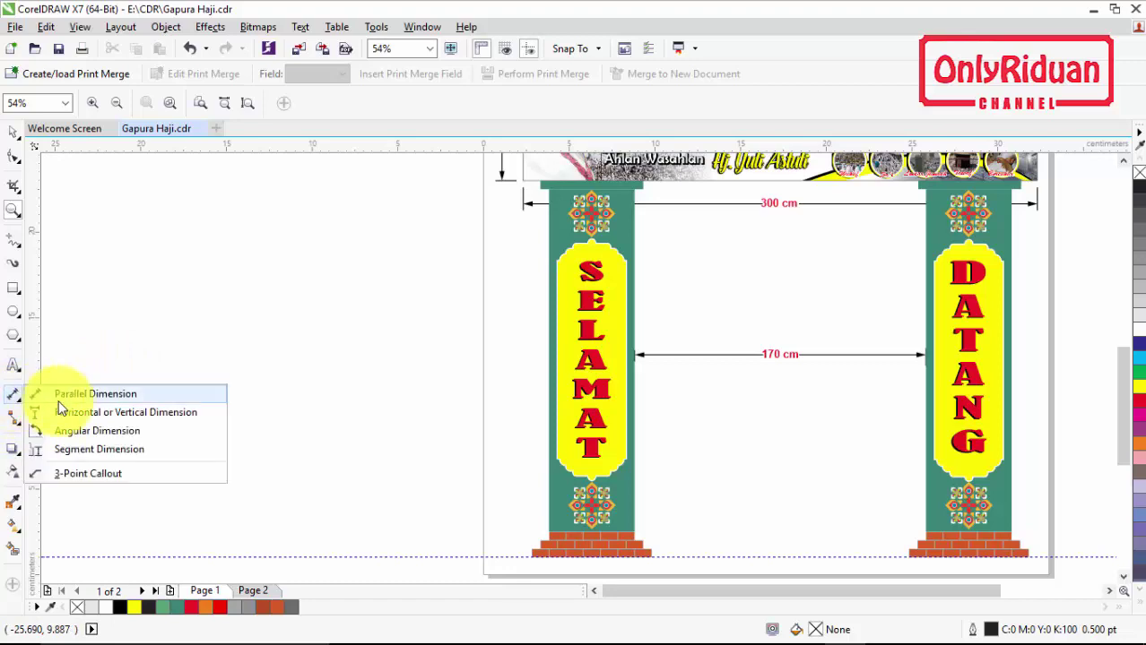
# Step: Draw a vertical dimension along the left pillar's full height, placed to its left
pyautogui.click(136, 414)
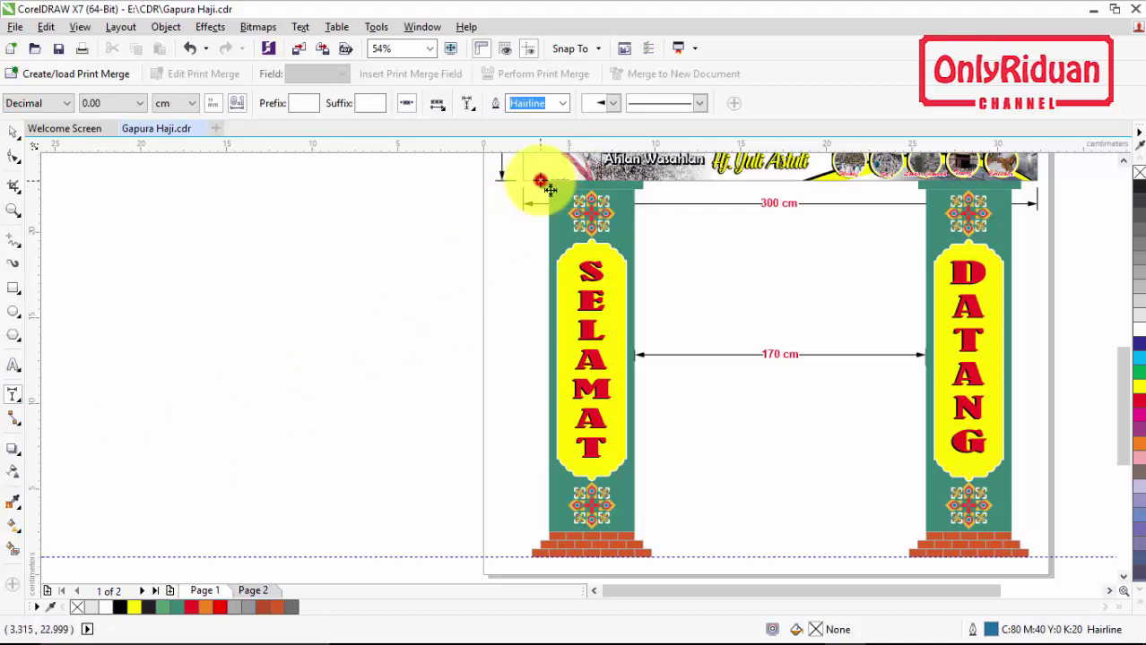
pyautogui.moveTo(540, 182); pyautogui.dragTo(545, 562)
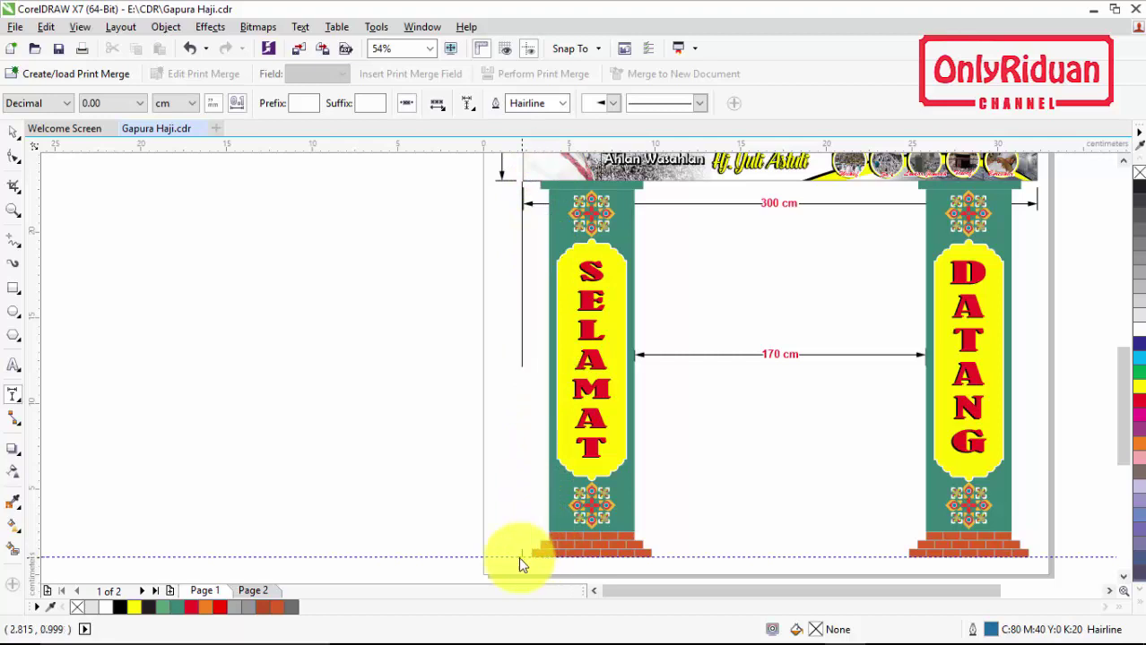
pyautogui.click(512, 563)
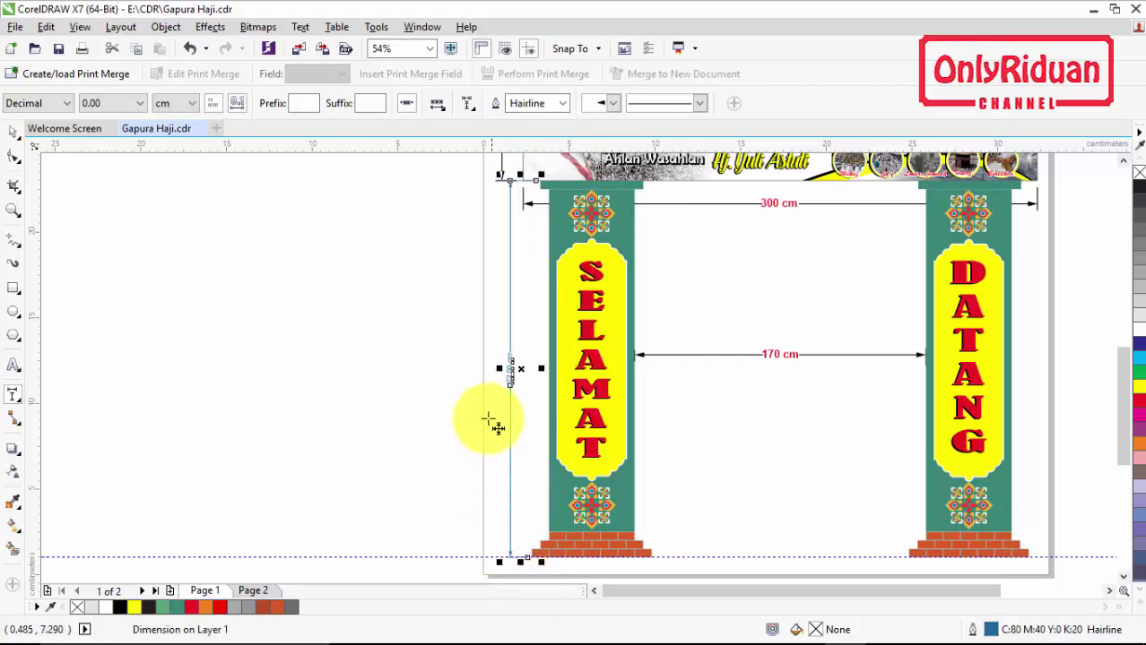
pyautogui.scroll(2, 502, 383)
pyautogui.scroll(2, 542, 383)
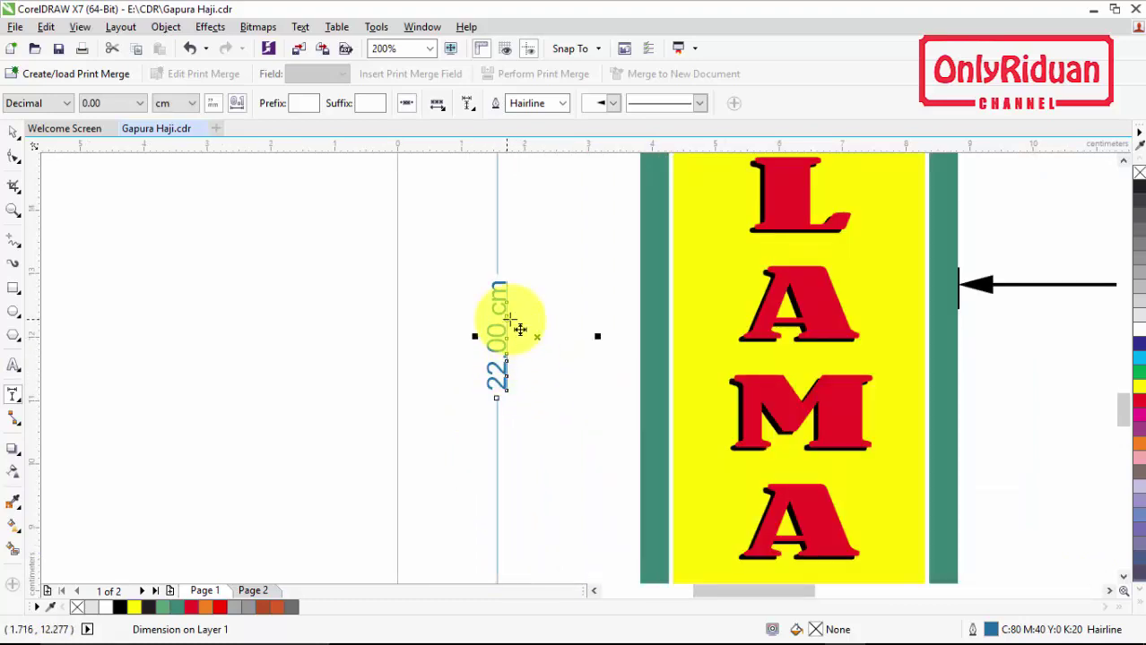
pyautogui.scroll(-2, 520, 330)
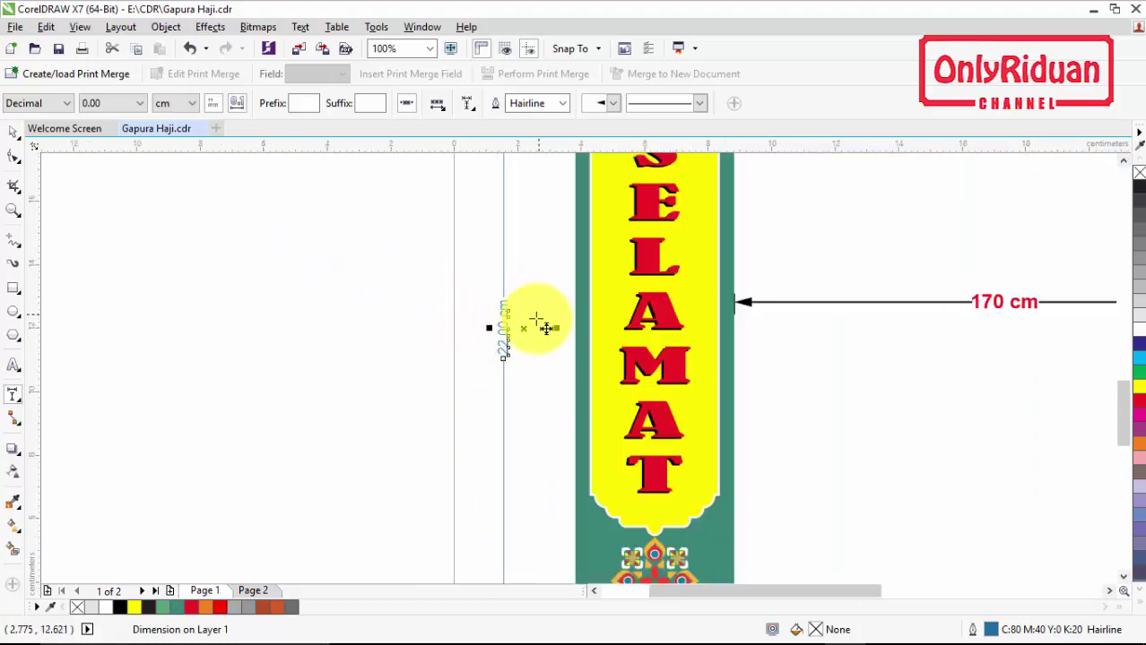
pyautogui.scroll(2, 506, 318)
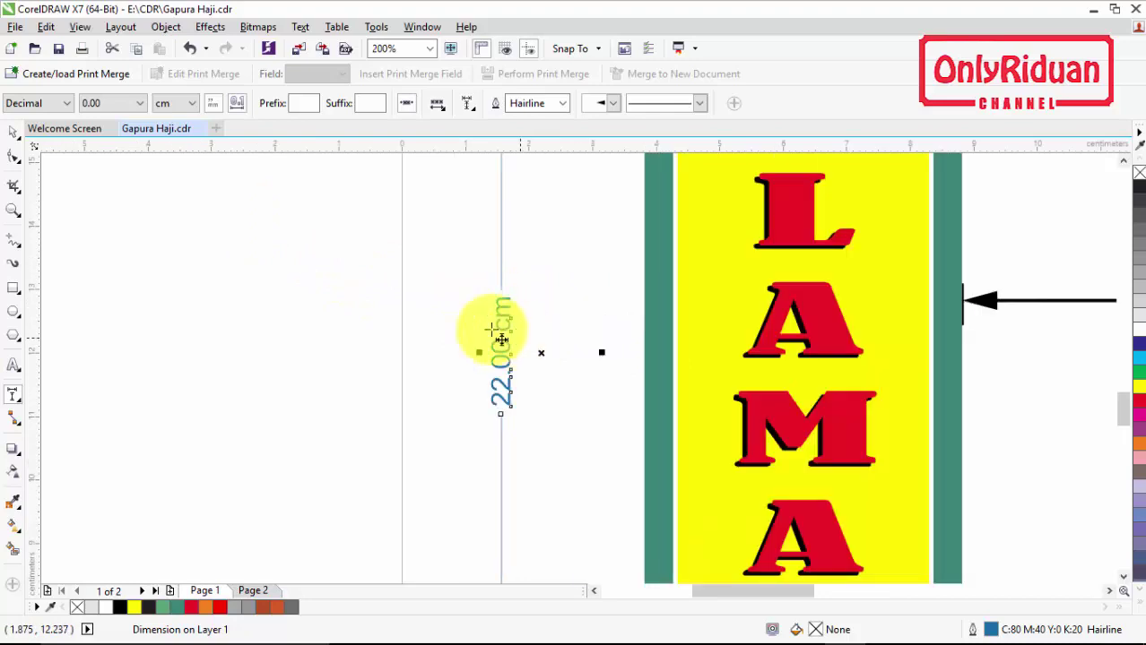
# Step: Change the dimension precision from 0.00 to 0 so it reads 22 cm
pyautogui.click(139, 103)
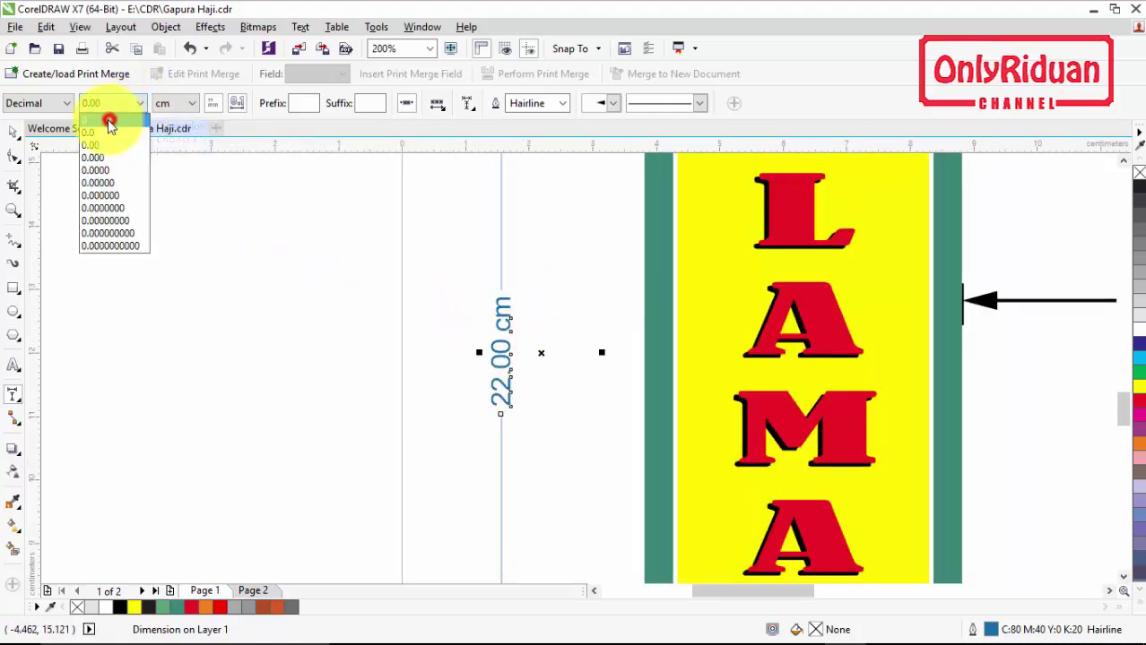
pyautogui.click(109, 121)
pyautogui.scroll(-2, 507, 356)
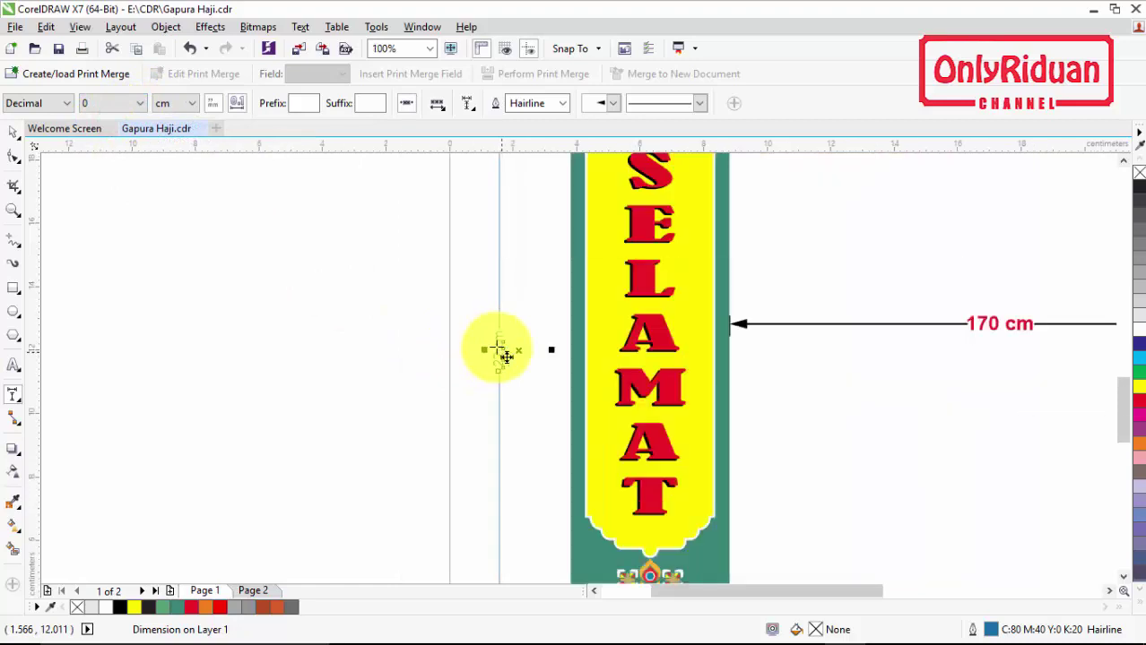
pyautogui.scroll(-2, 500, 349)
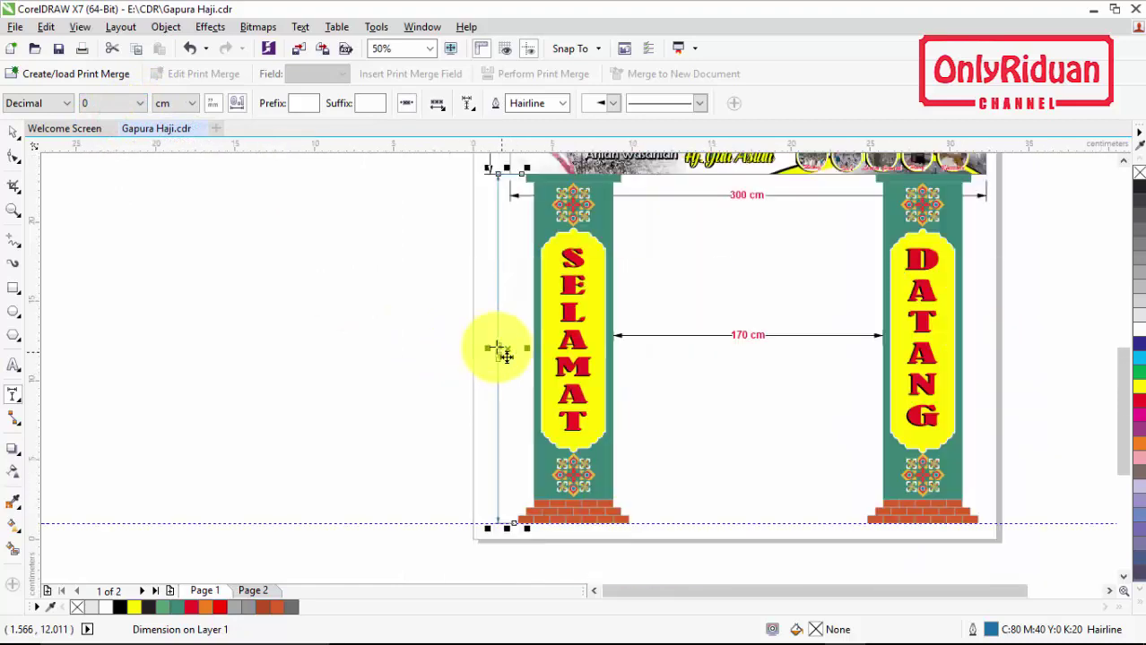
# Step: Give the height dimension a black 1.5 pt outline
pyautogui.click(562, 103)
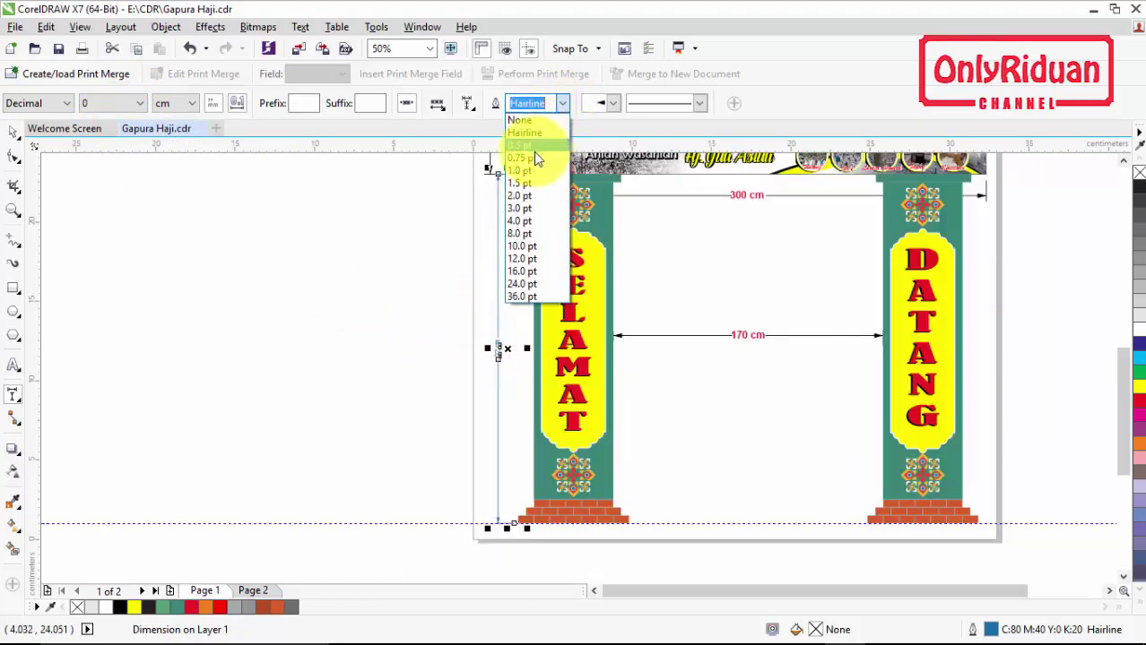
pyautogui.click(525, 183)
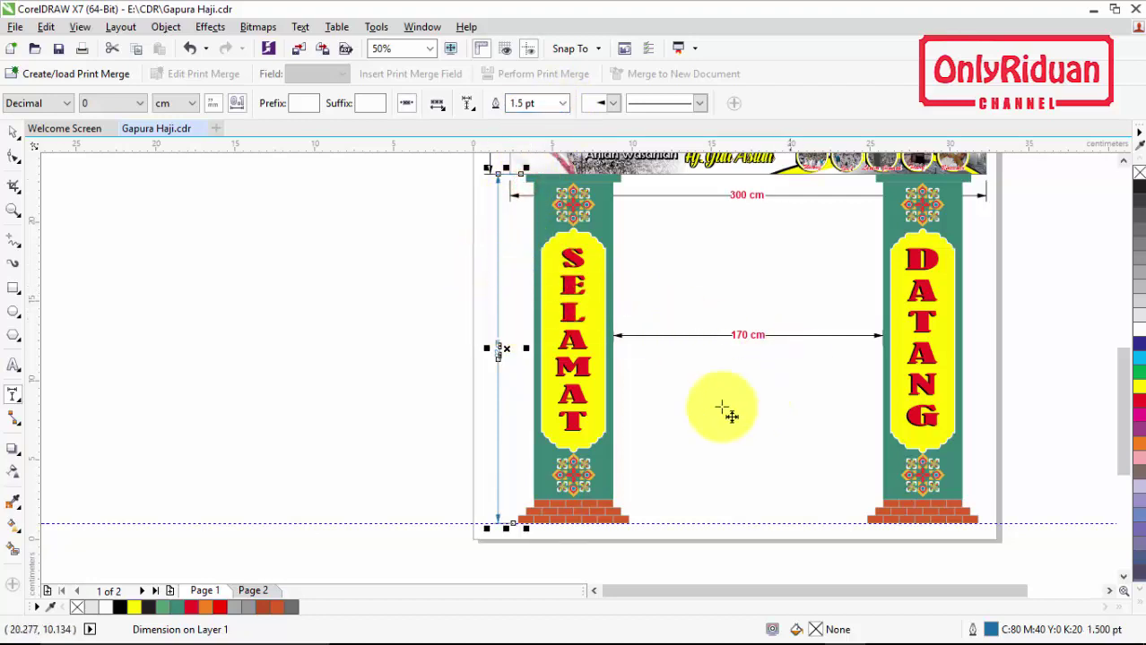
pyautogui.rightClick(122, 613)
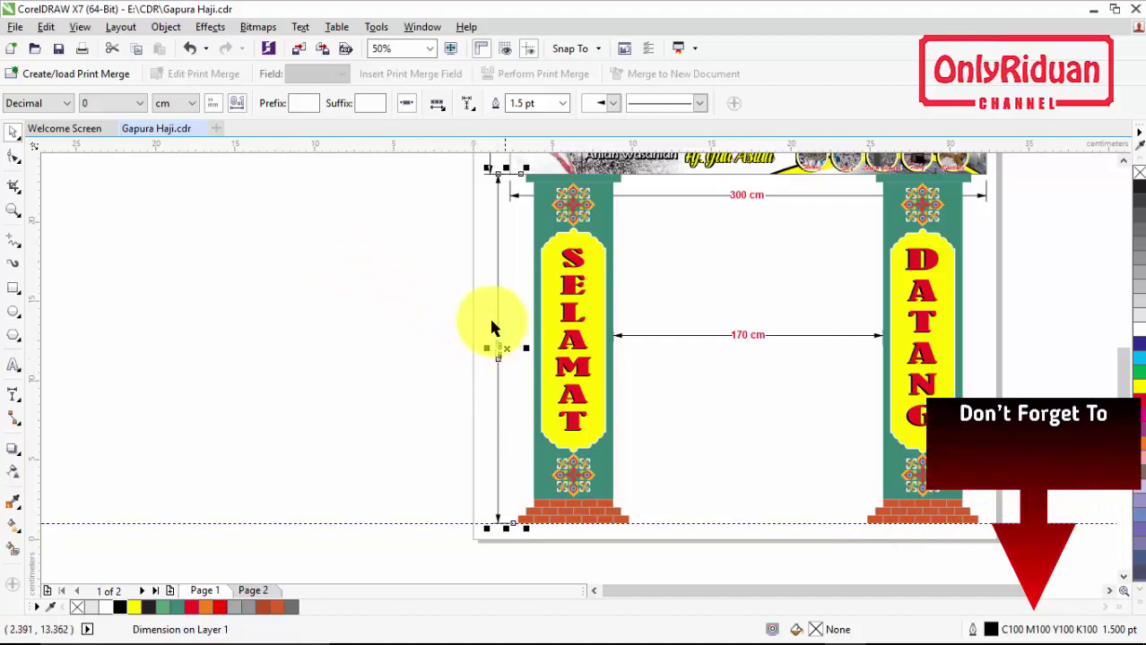
pyautogui.click(442, 321)
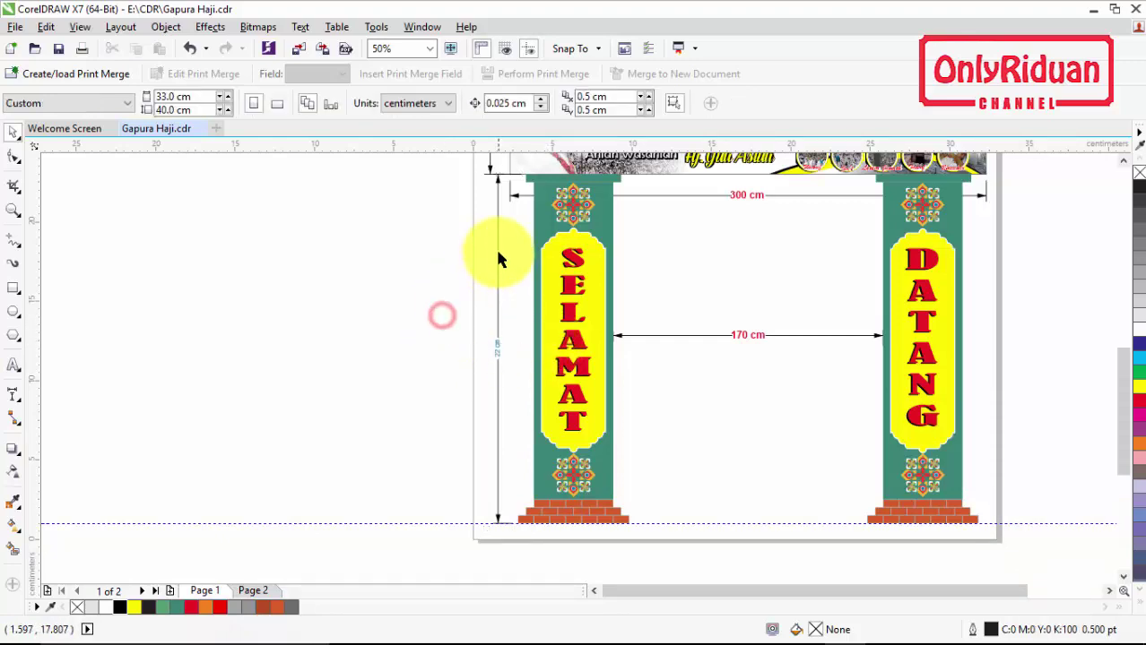
# Step: Break the vertical dimension apart into separate line and 22 cm label text
pyautogui.click(498, 254)
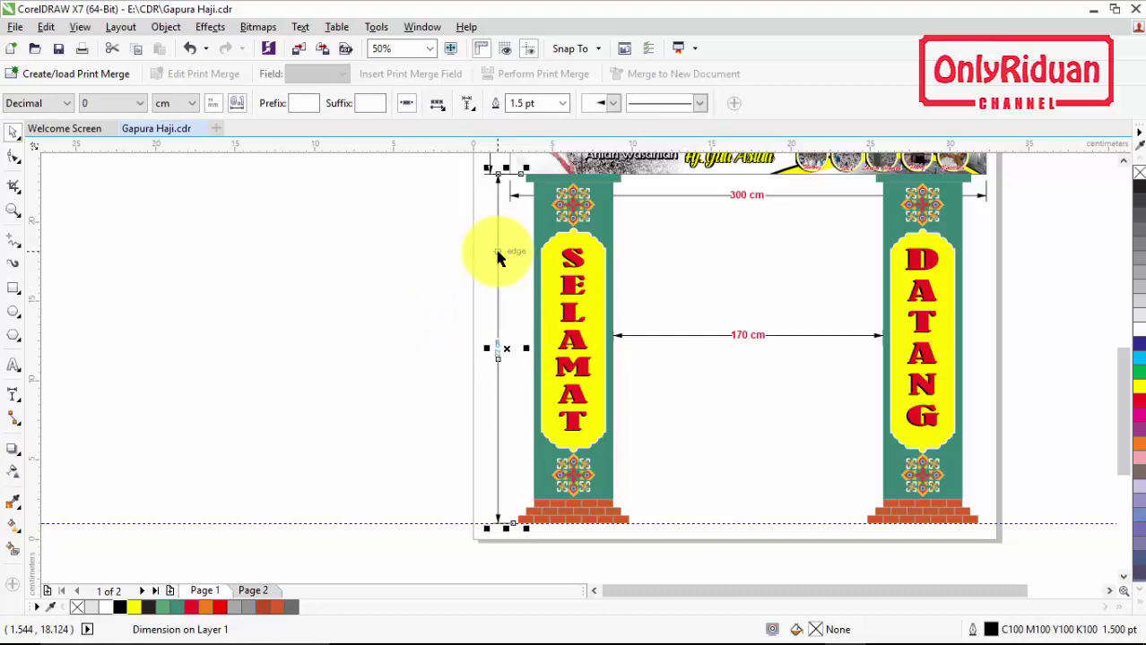
pyautogui.click(467, 262)
pyautogui.click(499, 264)
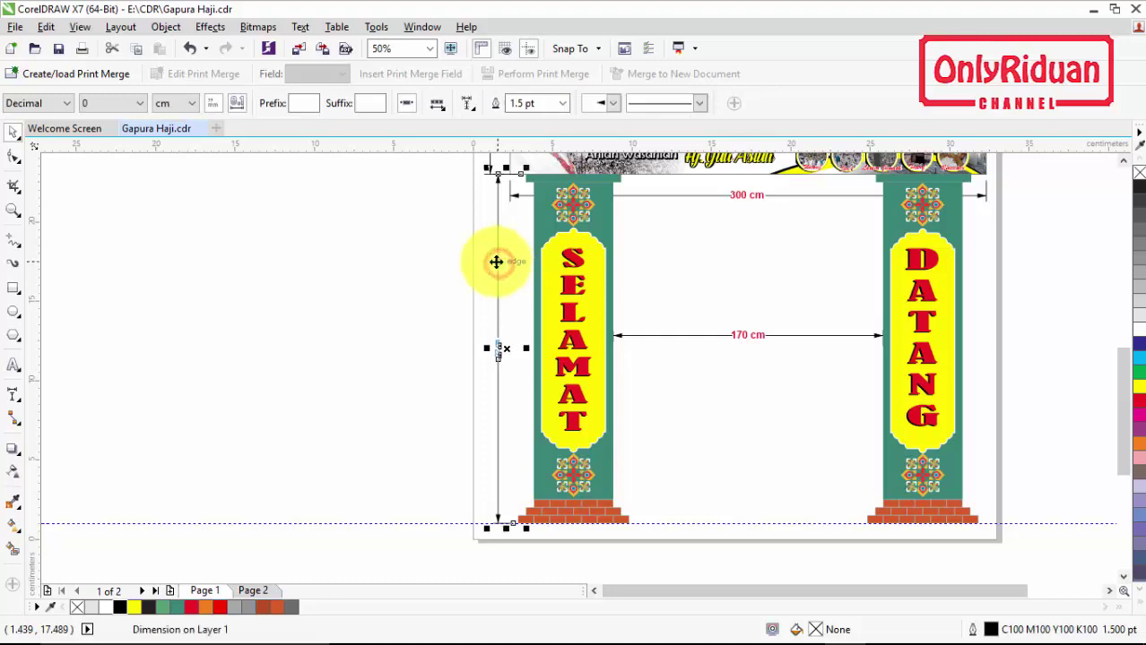
pyautogui.rightClick(497, 262)
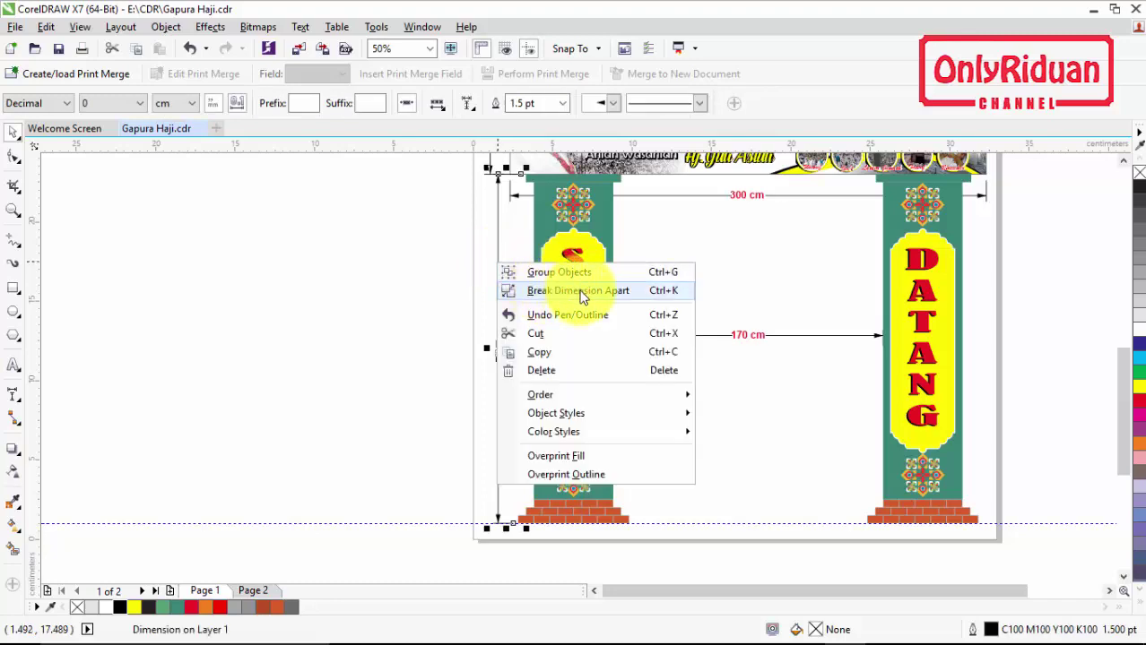
pyautogui.click(581, 293)
pyautogui.click(397, 290)
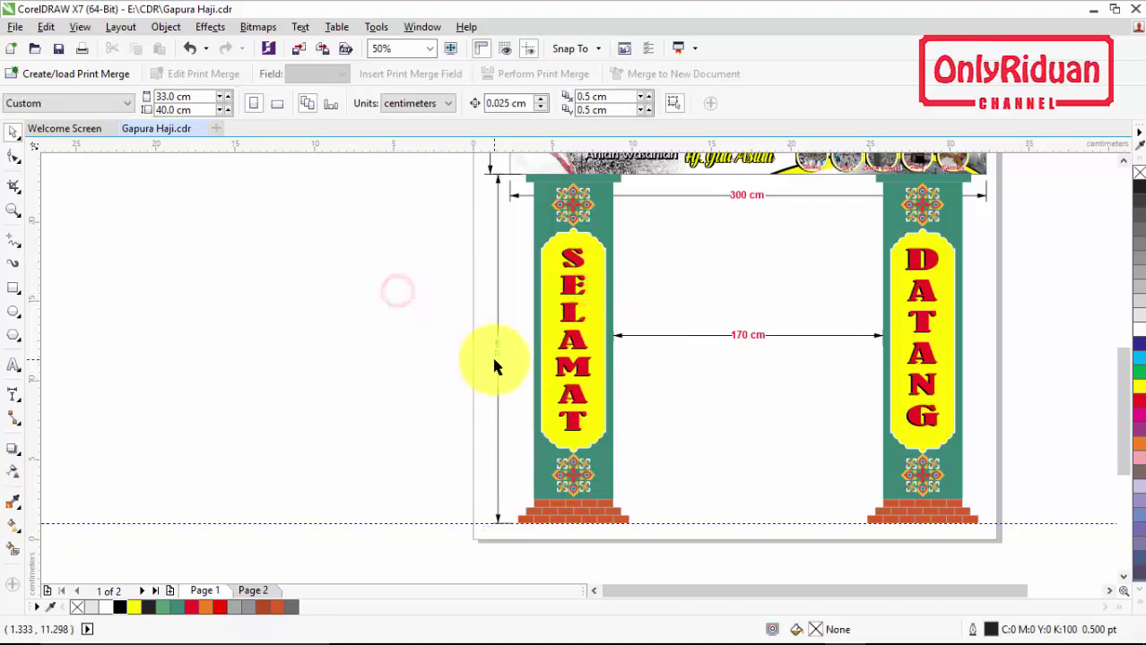
pyautogui.scroll(3, 491, 357)
pyautogui.click(512, 343)
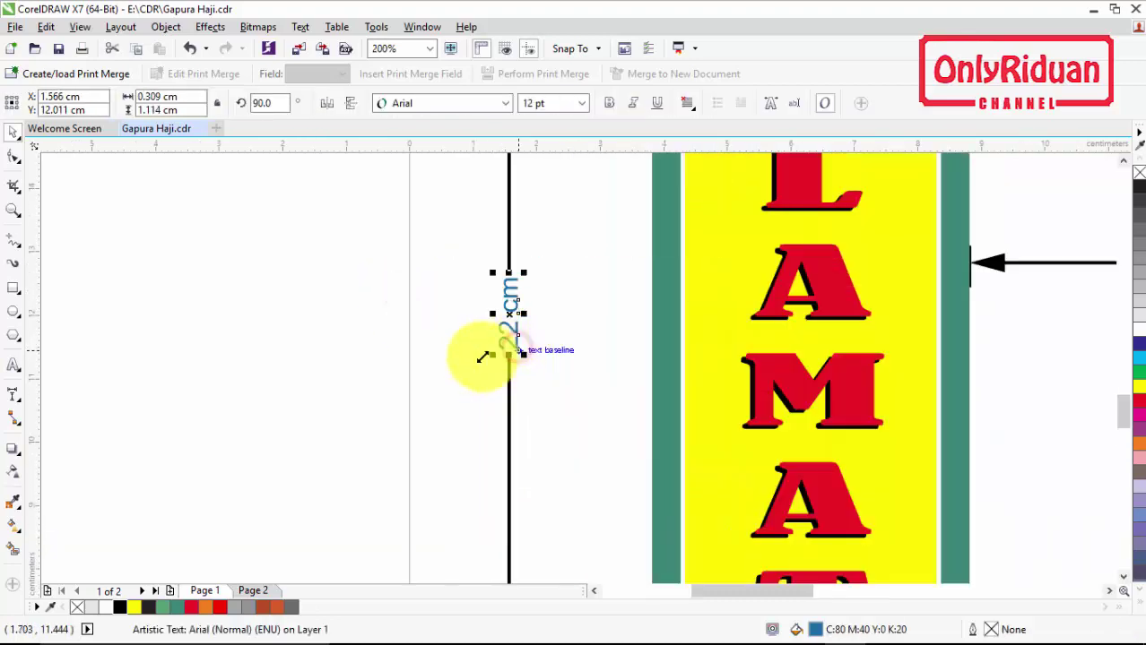
# Step: Insert a 0 into the 22 cm label so it reads 220 cm
pyautogui.click(14, 365)
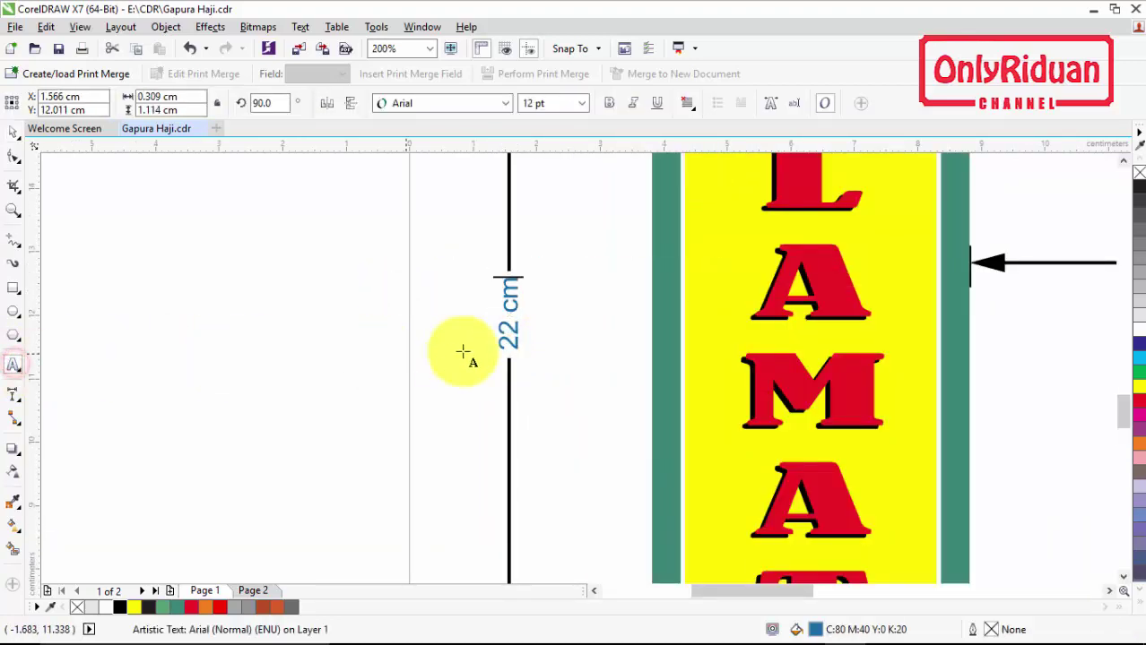
pyautogui.click(509, 325)
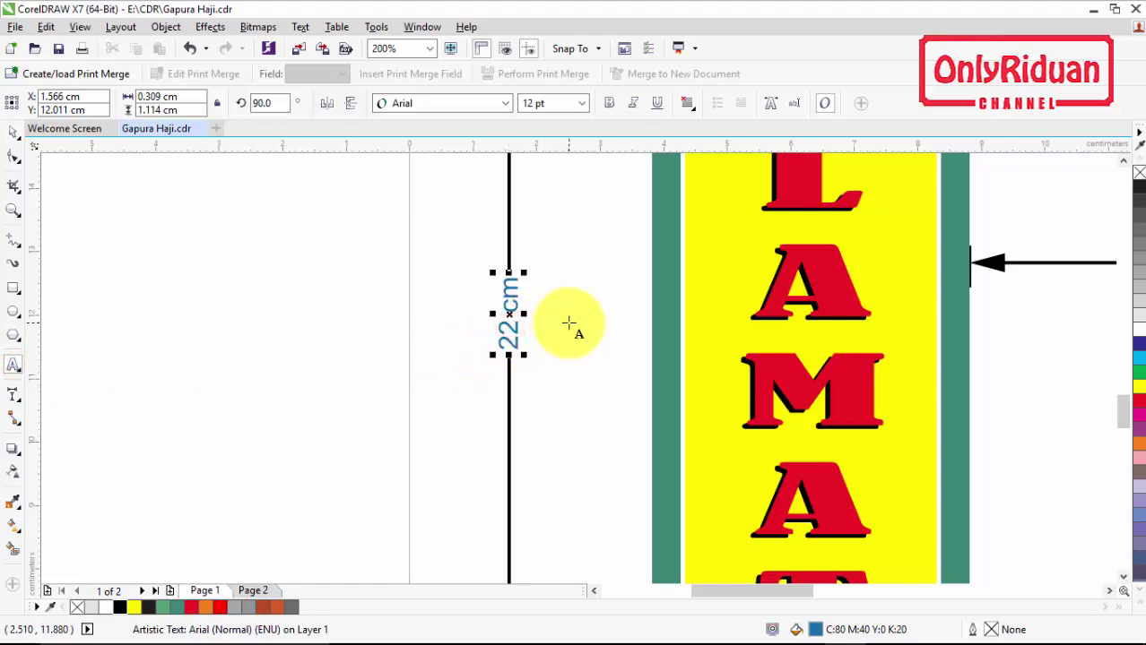
pyautogui.write('0')
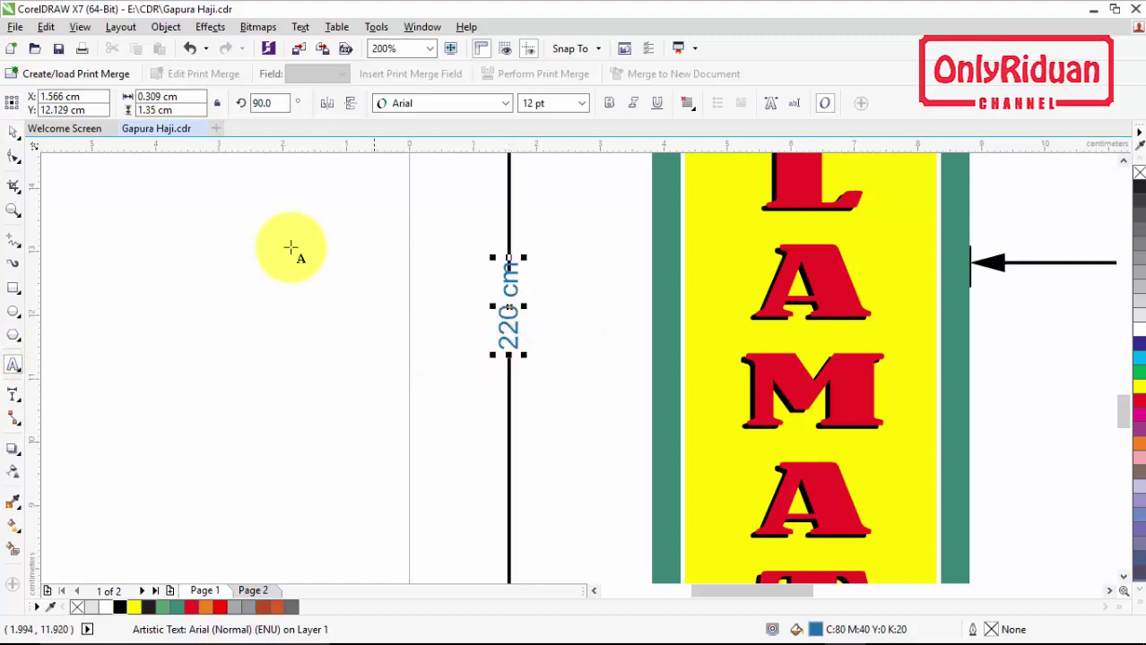
# Step: Make the 220 cm label bold and red, nudged slightly down
pyautogui.click(14, 132)
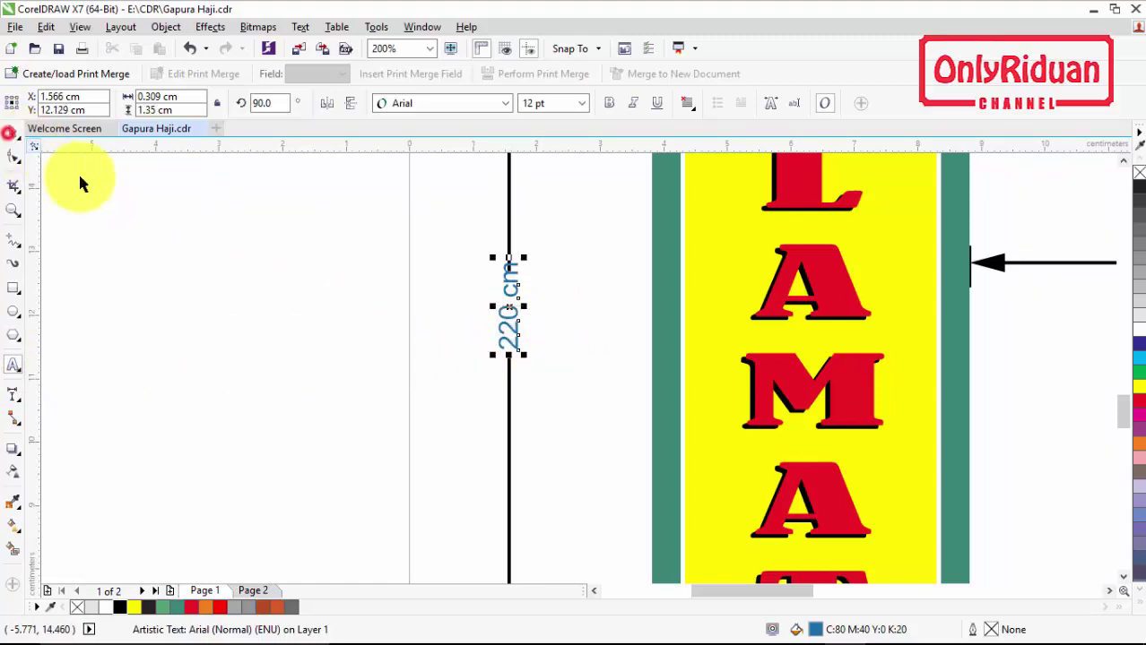
pyautogui.click(609, 103)
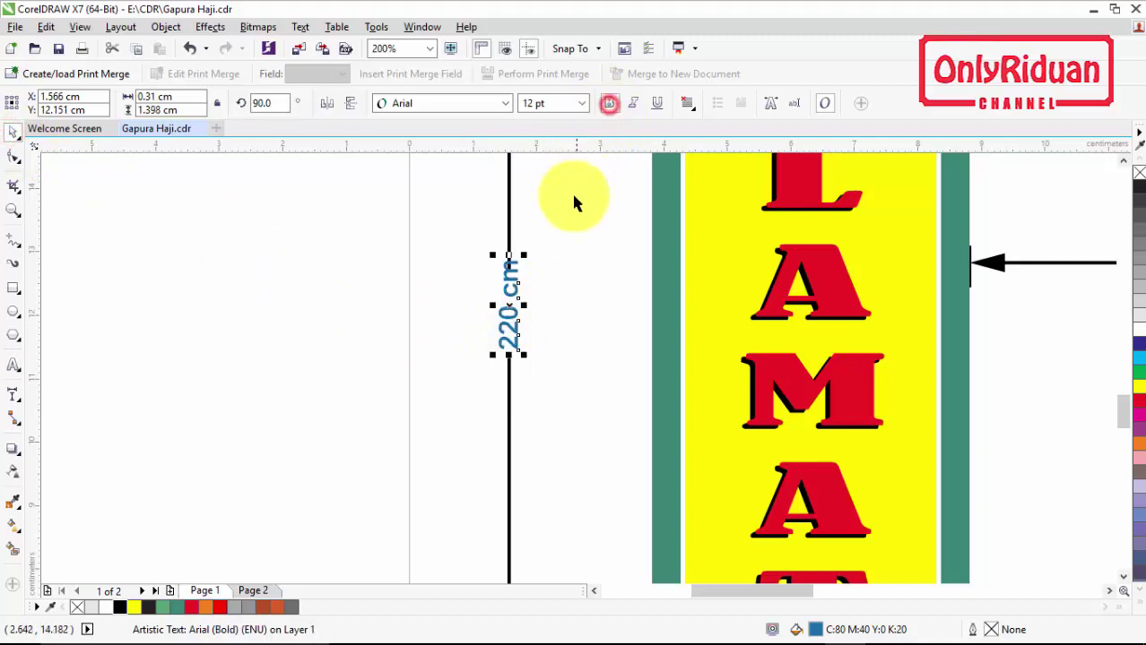
pyautogui.click(1138, 400)
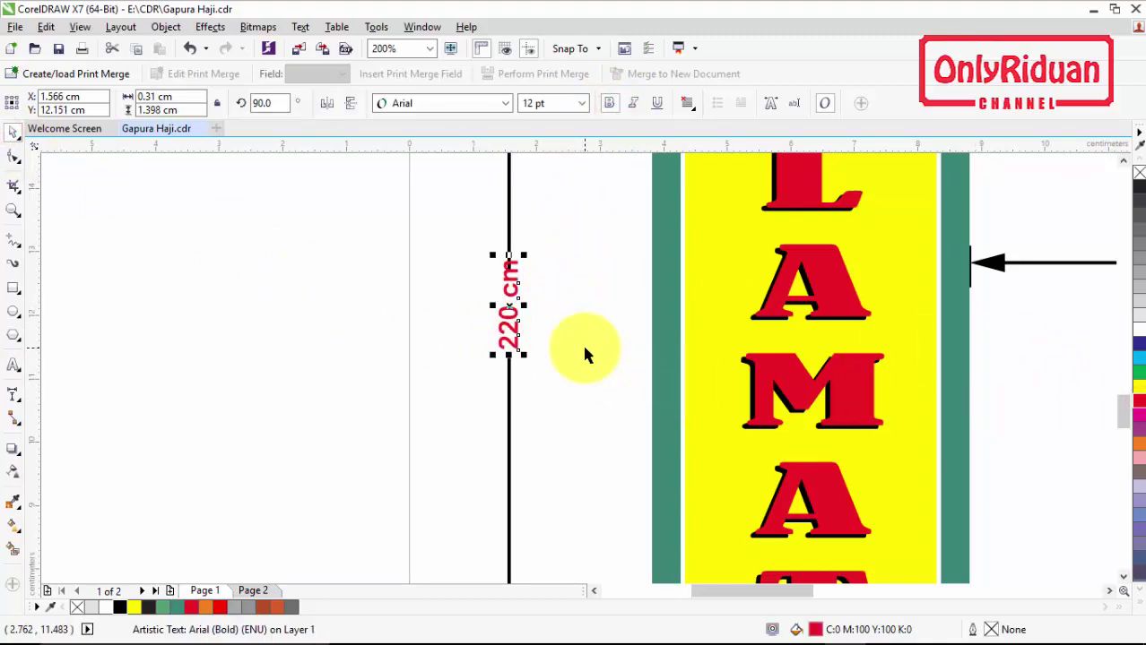
pyautogui.press('Down')
pyautogui.press('Down')
pyautogui.press('Down')
pyautogui.press('Down')
pyautogui.press('Down')
pyautogui.press('Down')
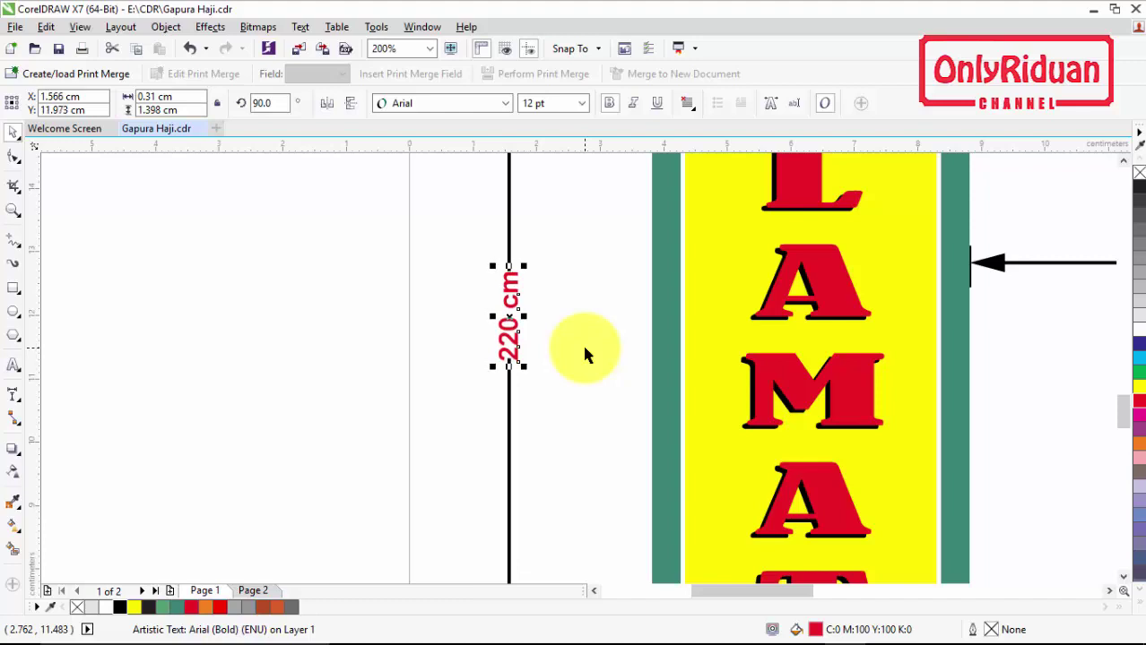
pyautogui.scroll(-2, 529, 317)
pyautogui.scroll(-2, 530, 323)
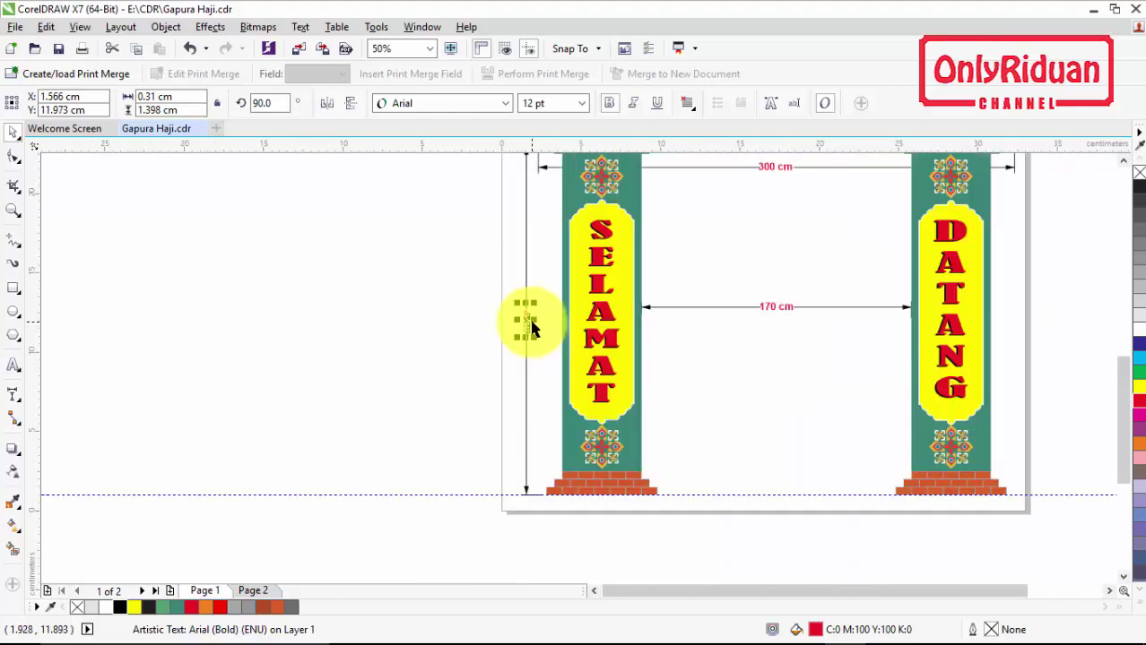
pyautogui.scroll(-2, 531, 328)
pyautogui.click(13, 210)
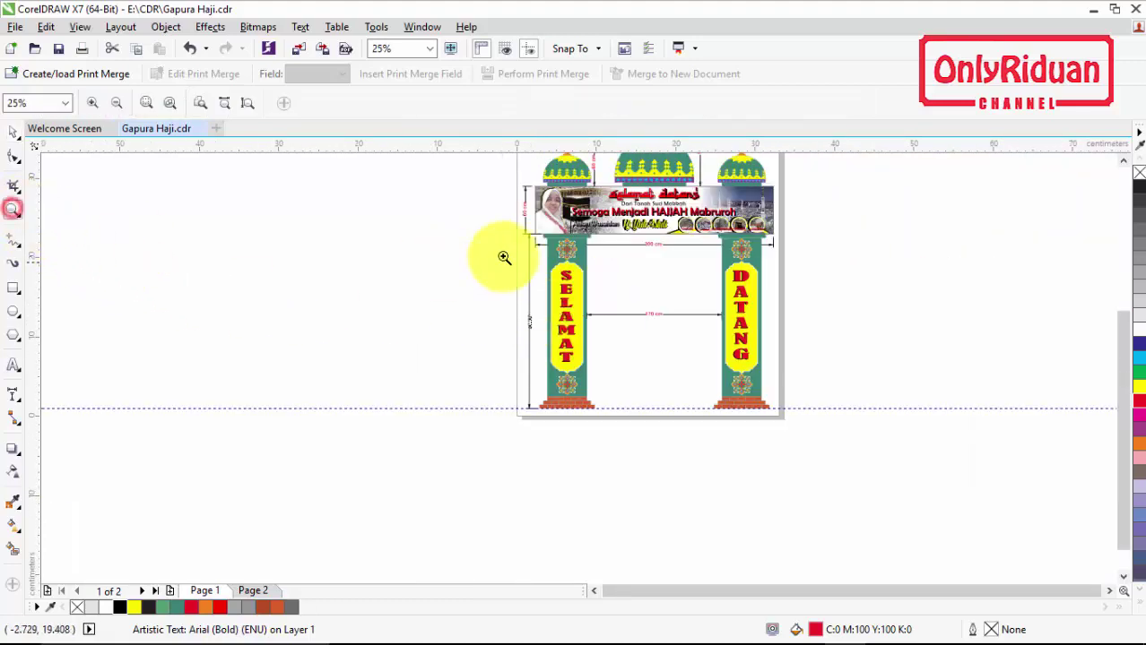
pyautogui.moveTo(512, 228); pyautogui.dragTo(635, 440)
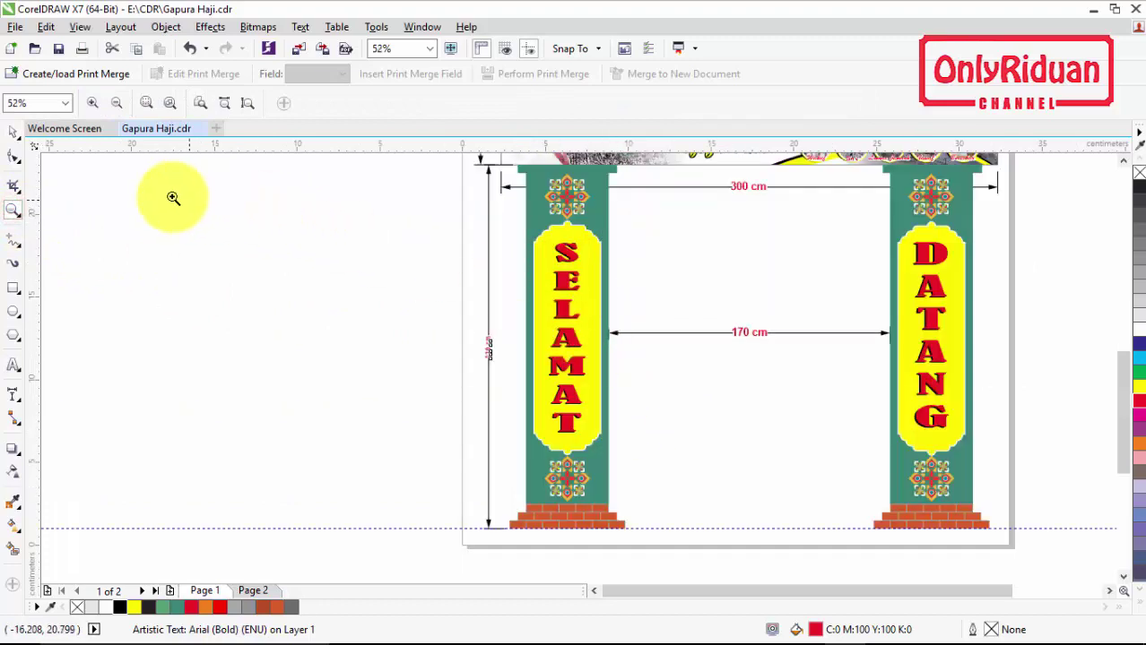
pyautogui.click(14, 131)
pyautogui.click(205, 201)
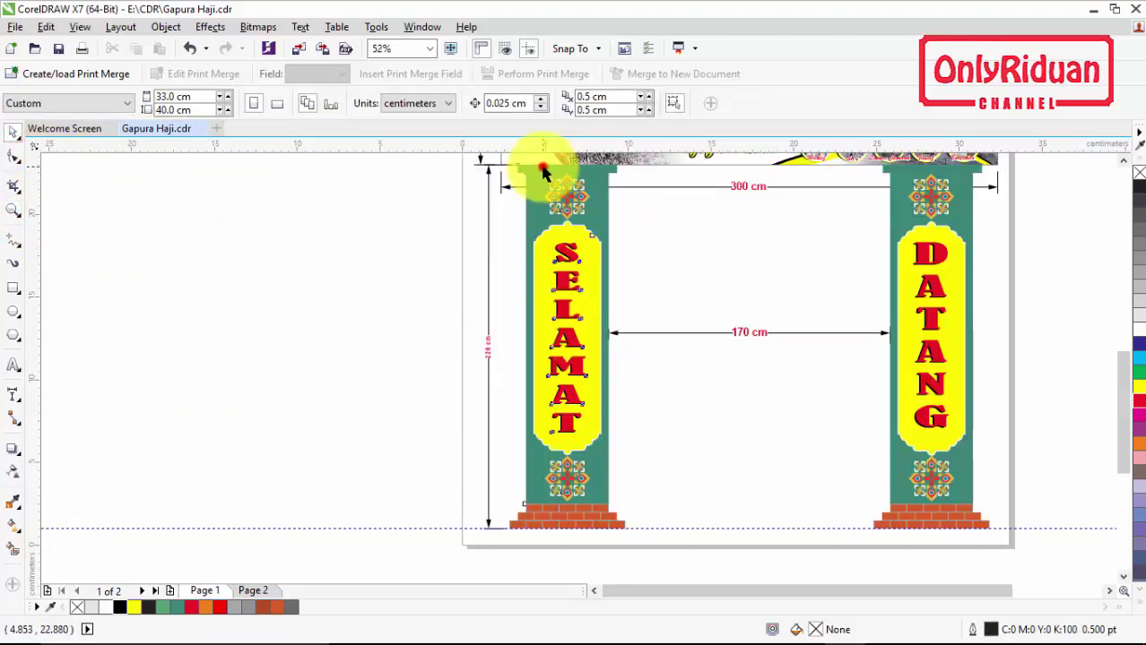
pyautogui.click(542, 170)
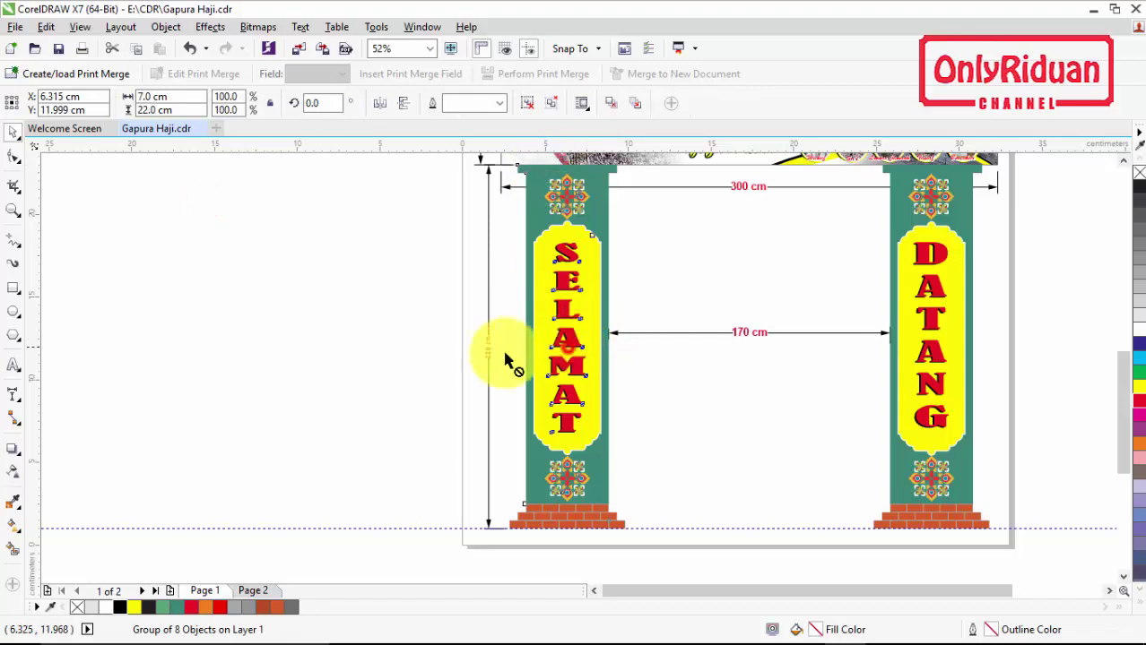
pyautogui.moveTo(508, 362); pyautogui.dragTo(307, 359)
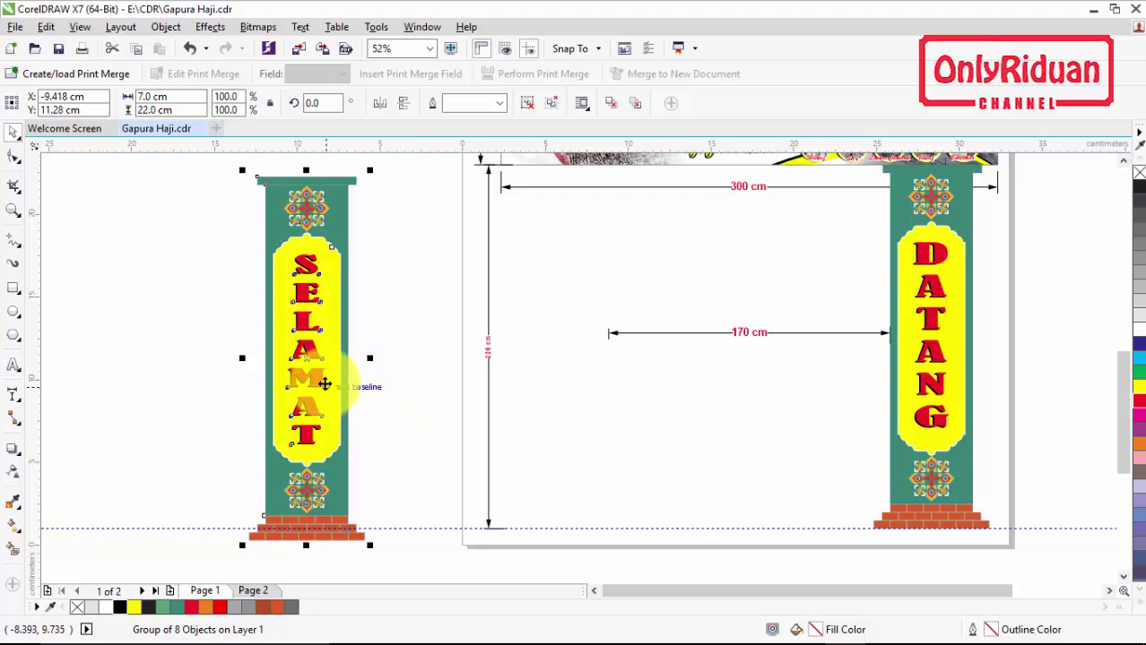
pyautogui.hotkey('ctrl', 'z')
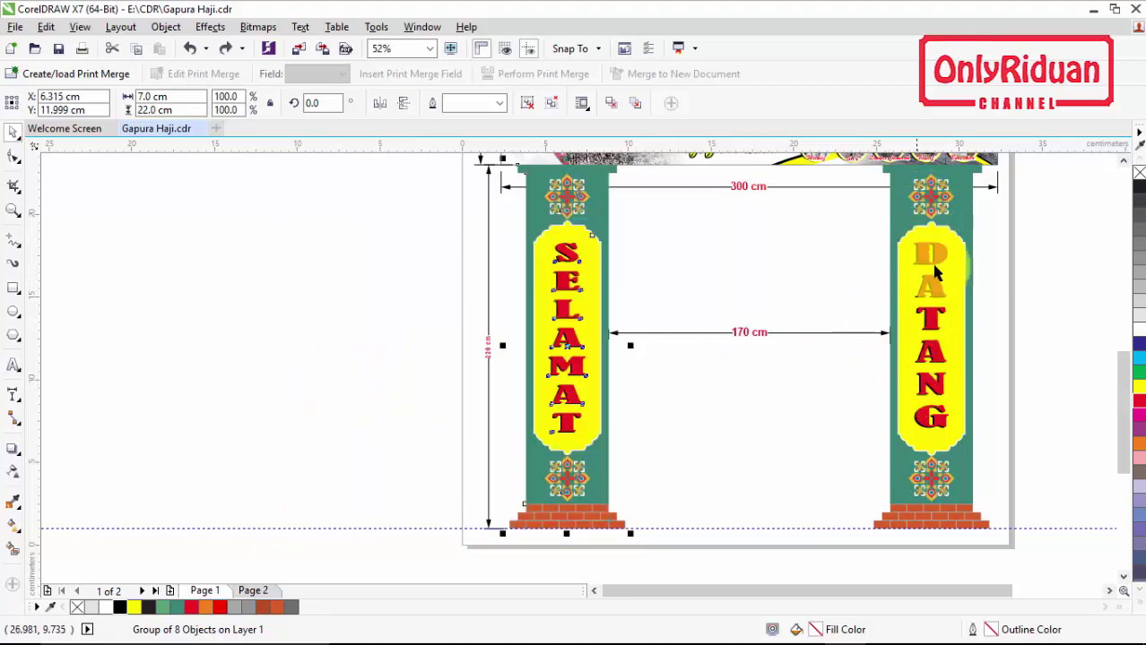
pyautogui.click(1001, 379)
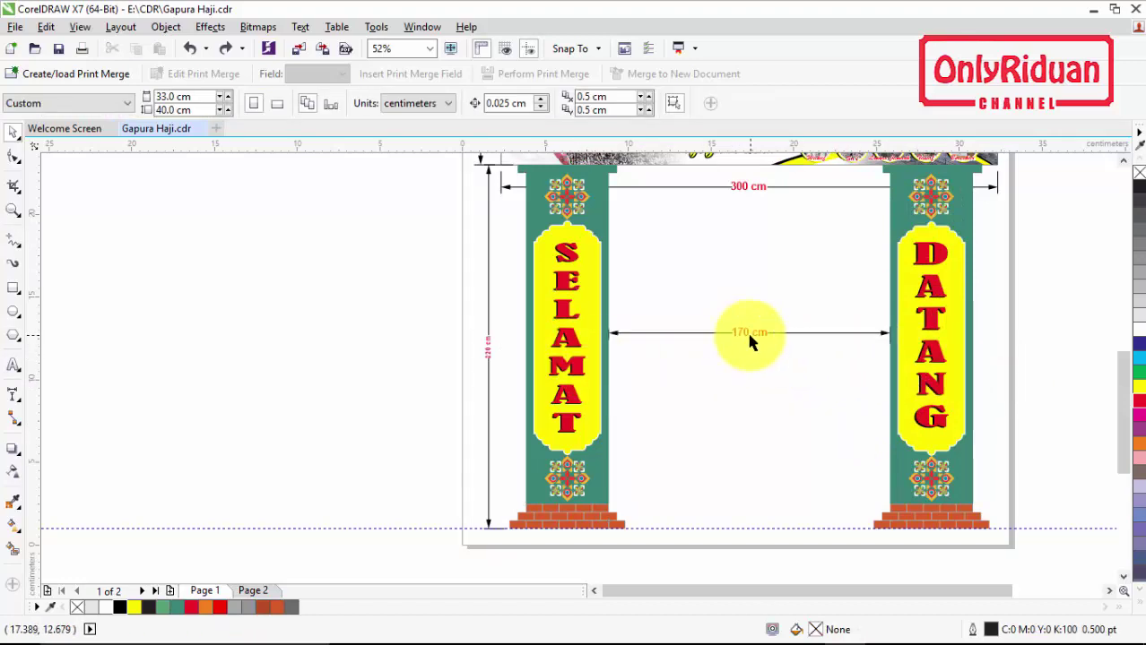
pyautogui.click(1123, 160)
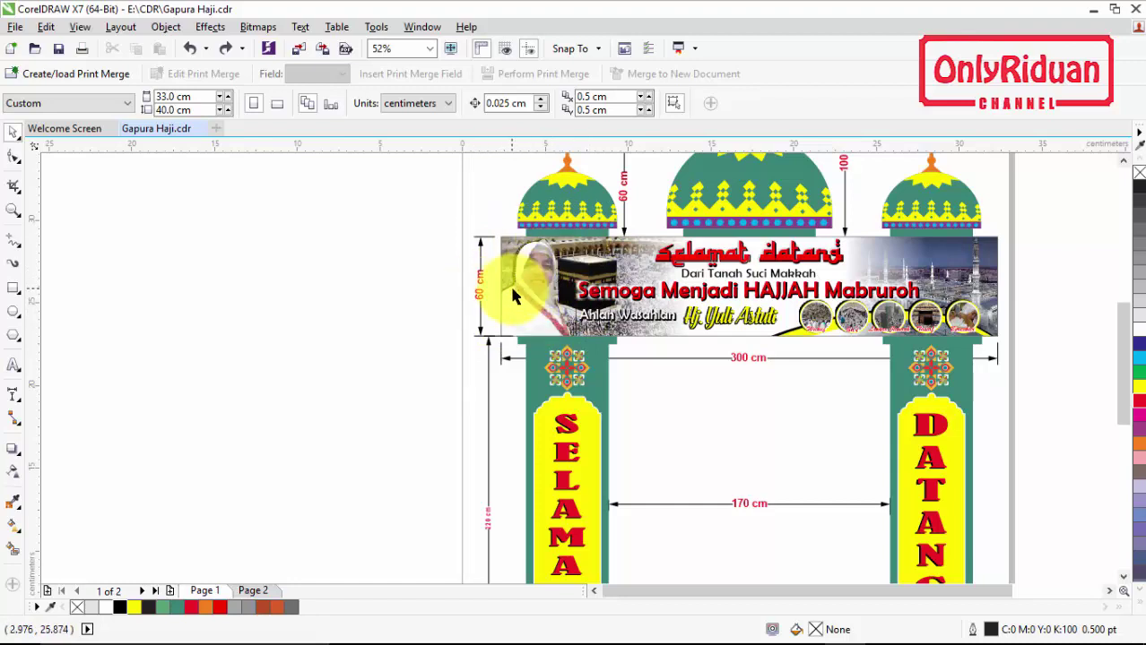
pyautogui.click(1122, 162)
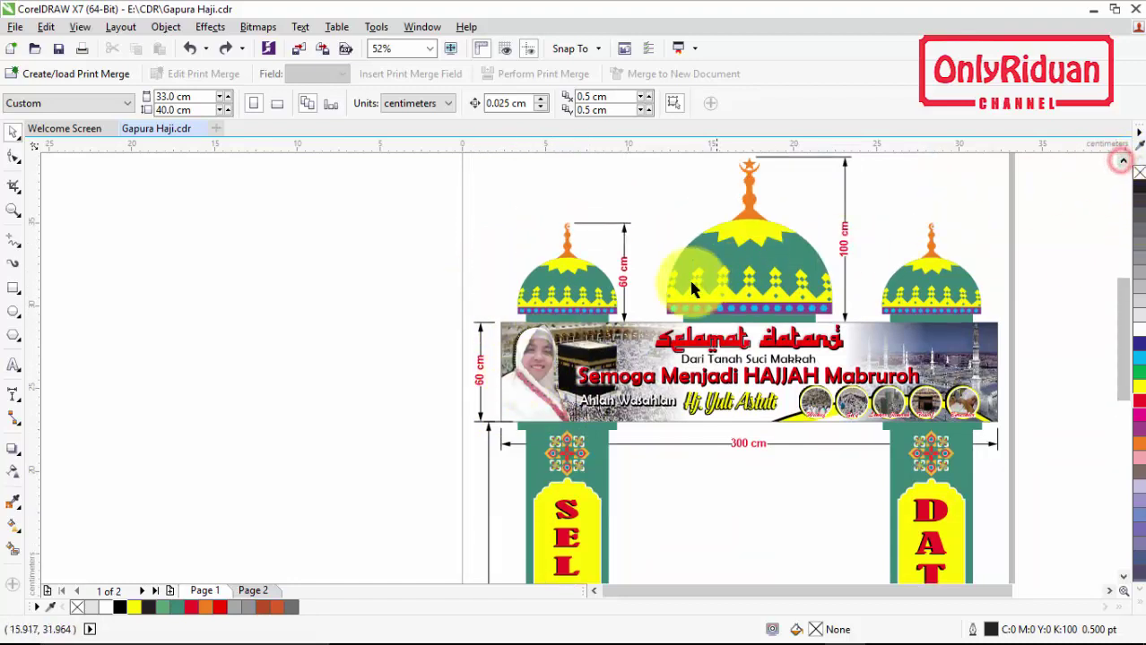
pyautogui.click(584, 285)
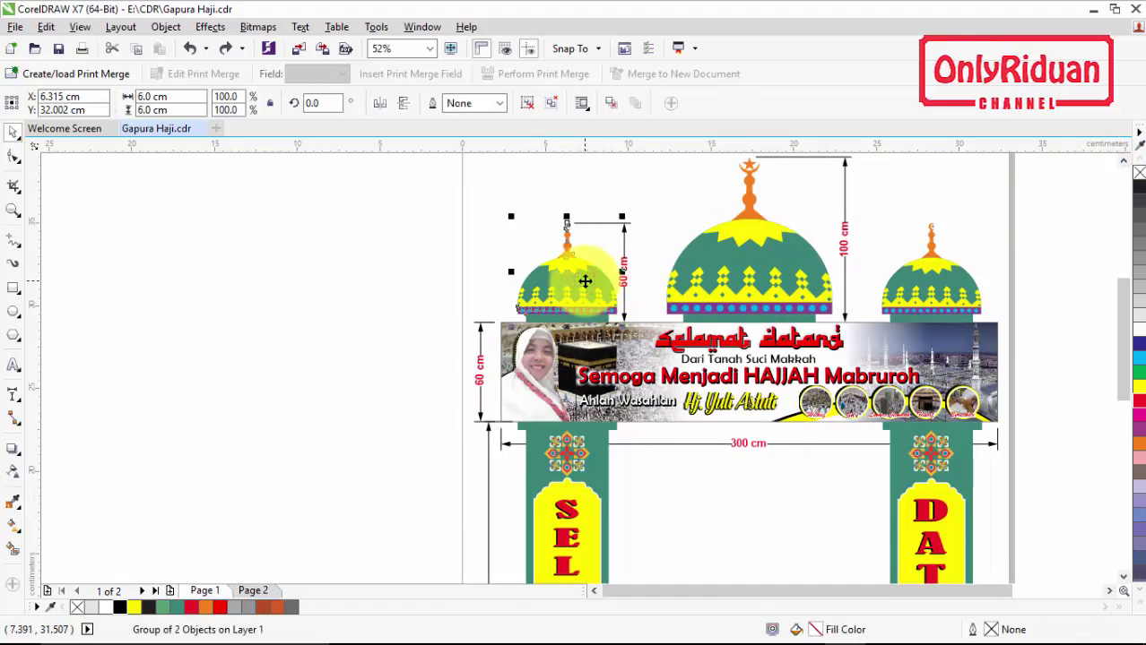
pyautogui.scroll(2, 596, 286)
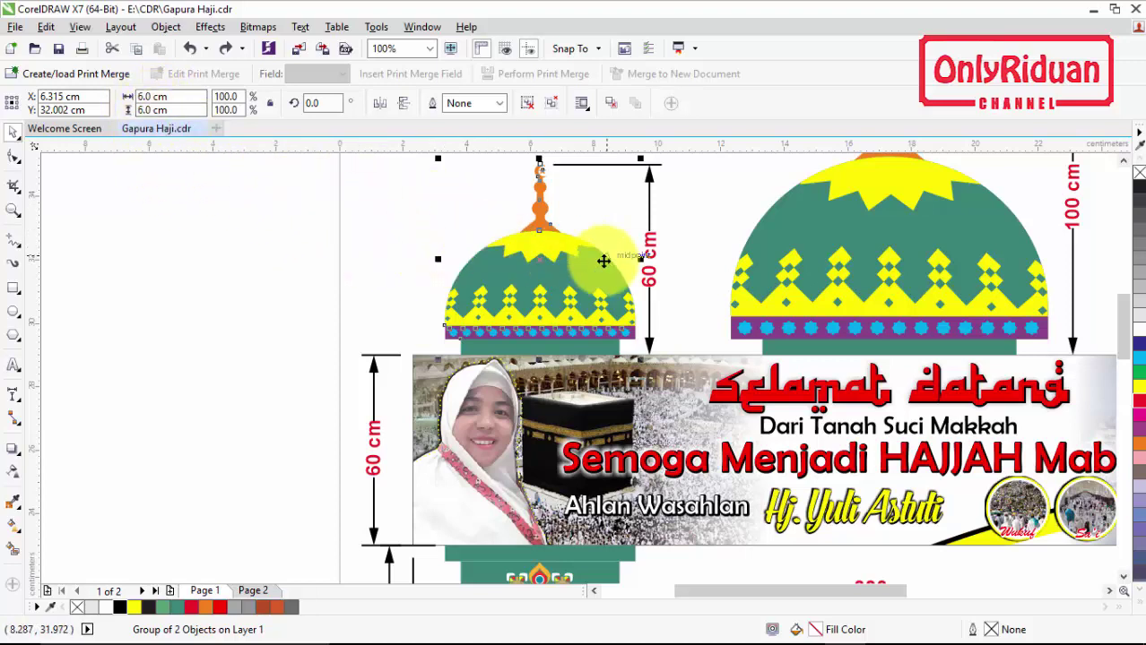
pyautogui.scroll(-2, 582, 258)
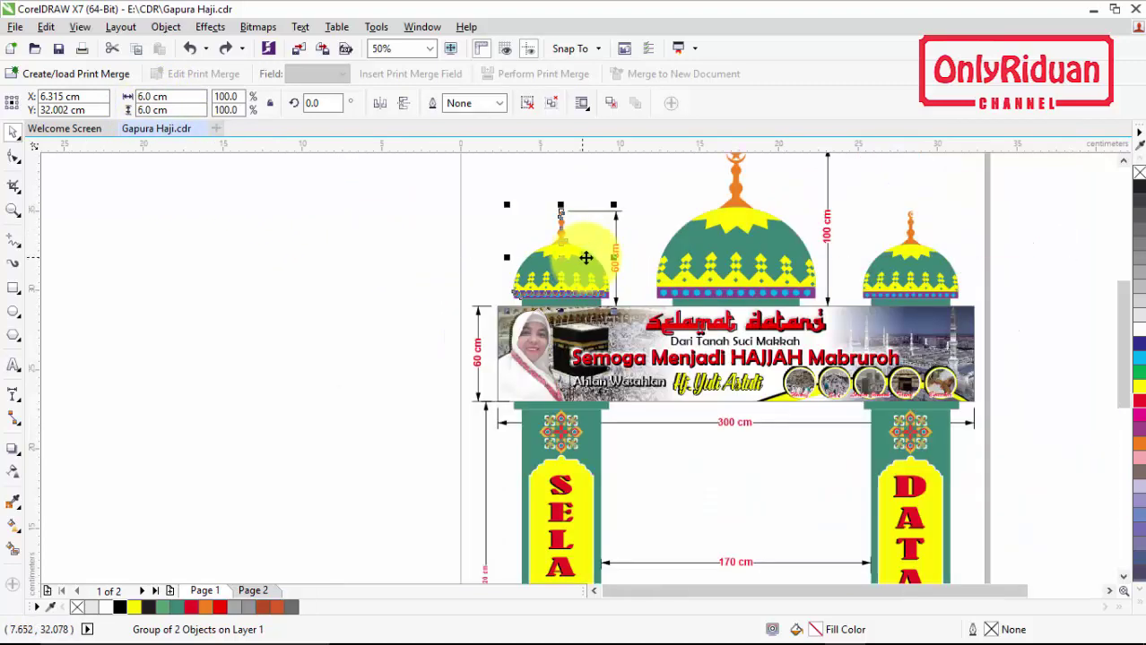
pyautogui.click(1122, 161)
pyautogui.click(742, 332)
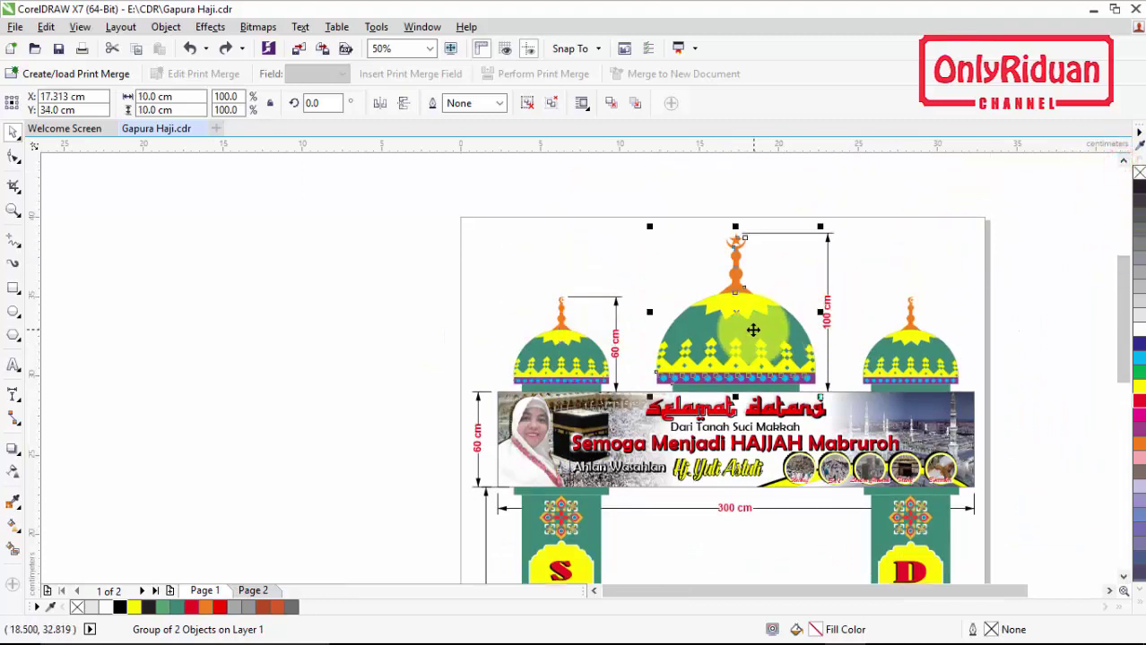
pyautogui.scroll(2, 757, 327)
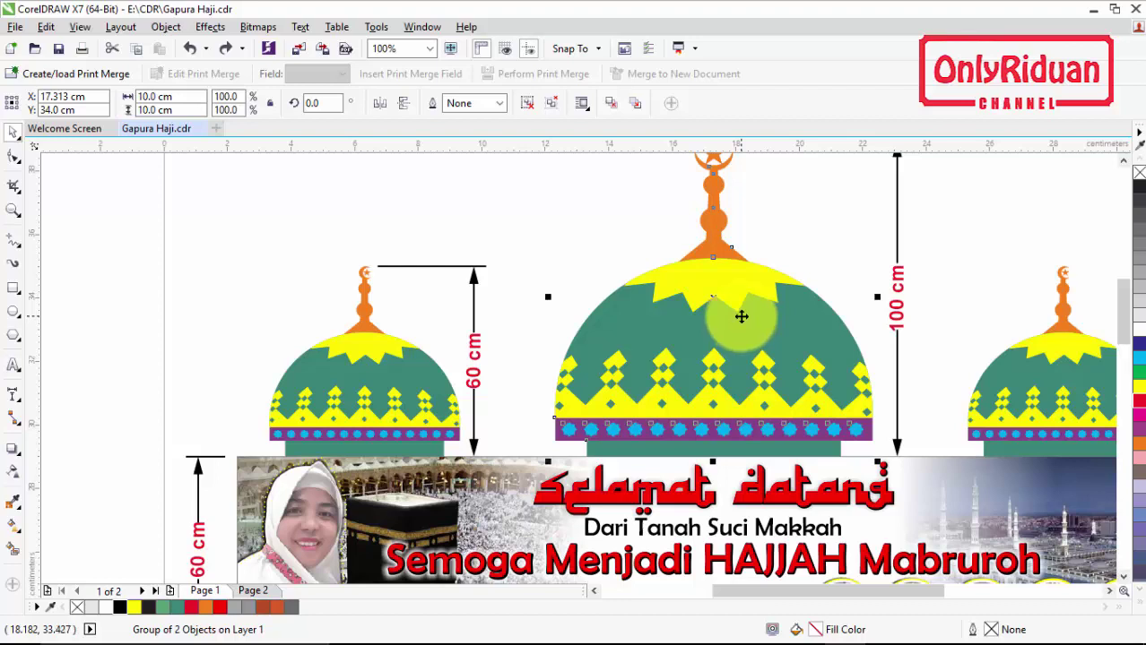
pyautogui.scroll(-2, 742, 317)
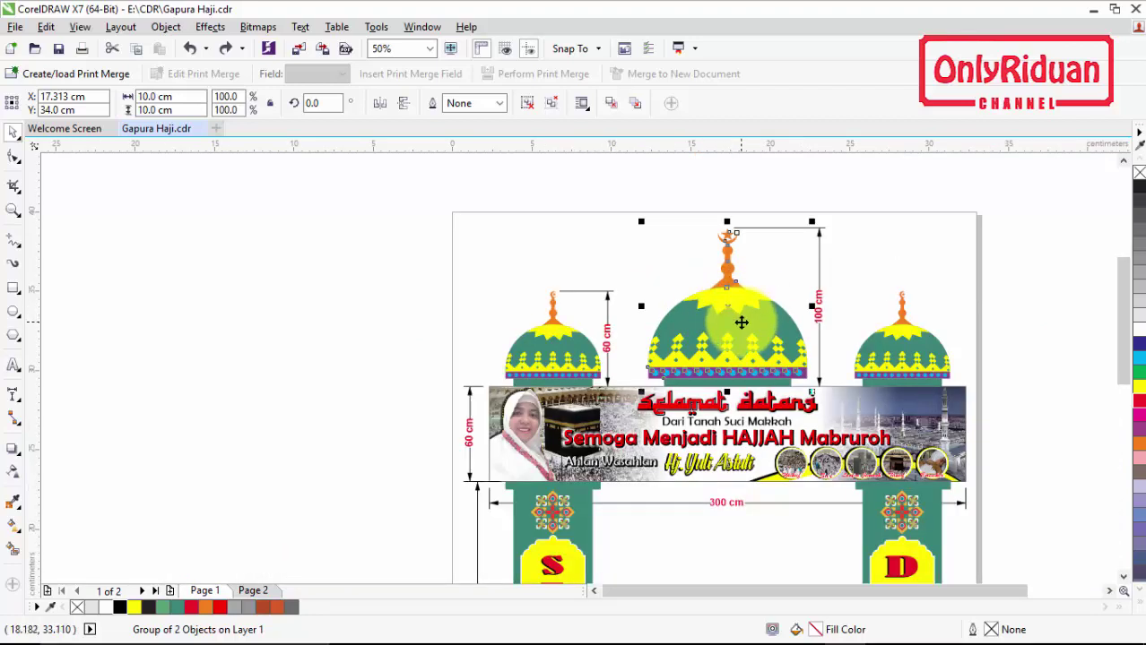
pyautogui.moveTo(1121, 301)
pyautogui.mouseDown()
pyautogui.moveTo(1127, 312)
pyautogui.moveTo(1043, 315)
pyautogui.mouseUp()
pyautogui.scroll(-2, 1030, 304)
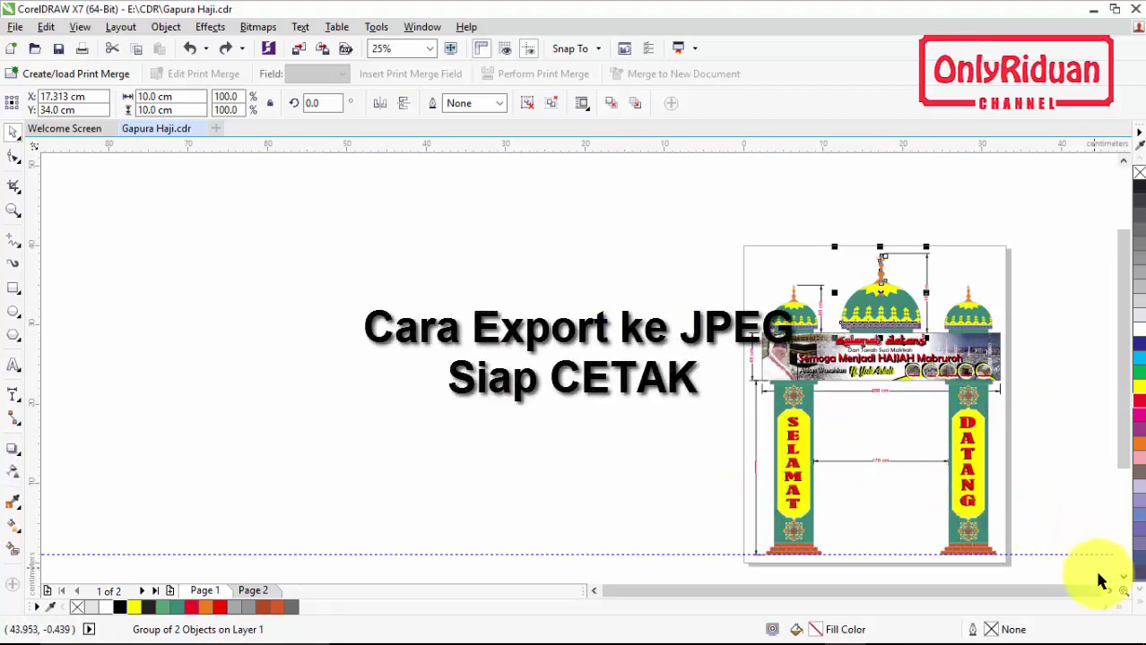
# Step: Deselect the dome and select the 30 × 6 cm banner group of 40 objects
pyautogui.hscroll(1, 1098, 574)
pyautogui.hscroll(1, 1076, 570)
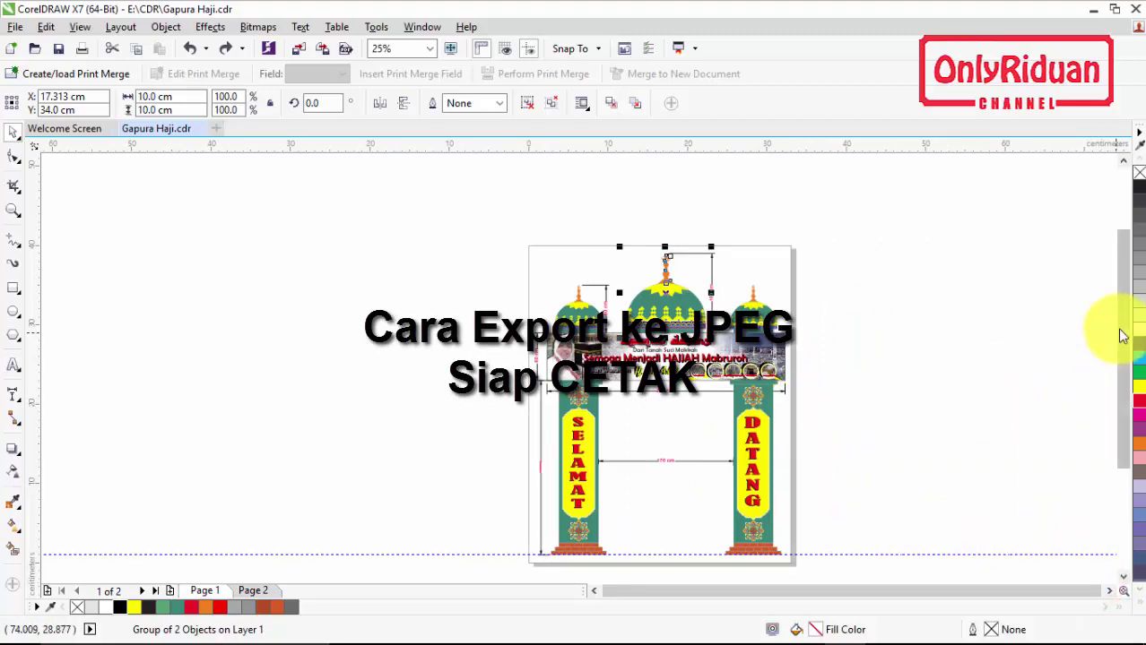
pyautogui.moveTo(1121, 330); pyautogui.dragTo(1125, 358)
pyautogui.click(1013, 342)
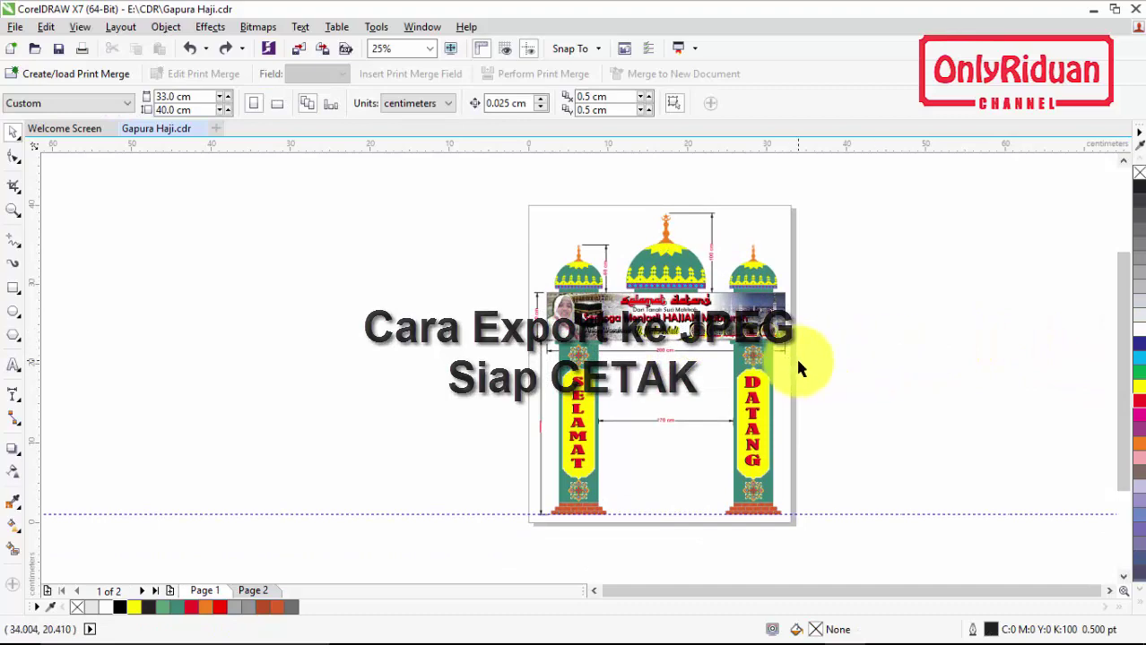
pyautogui.click(756, 330)
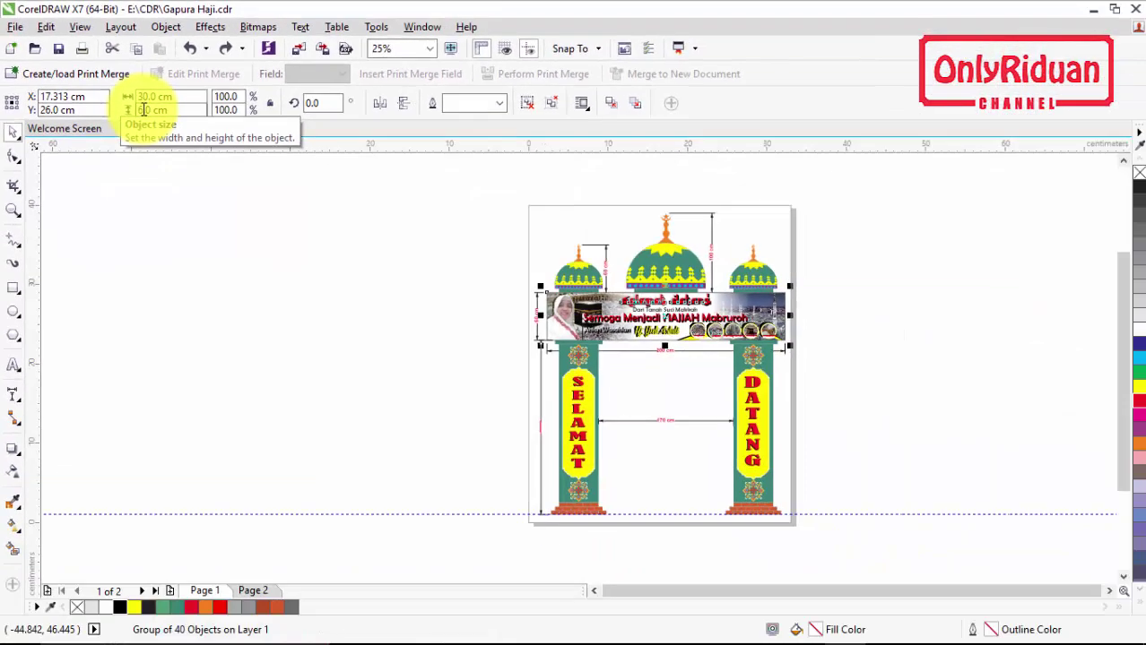
pyautogui.click(858, 304)
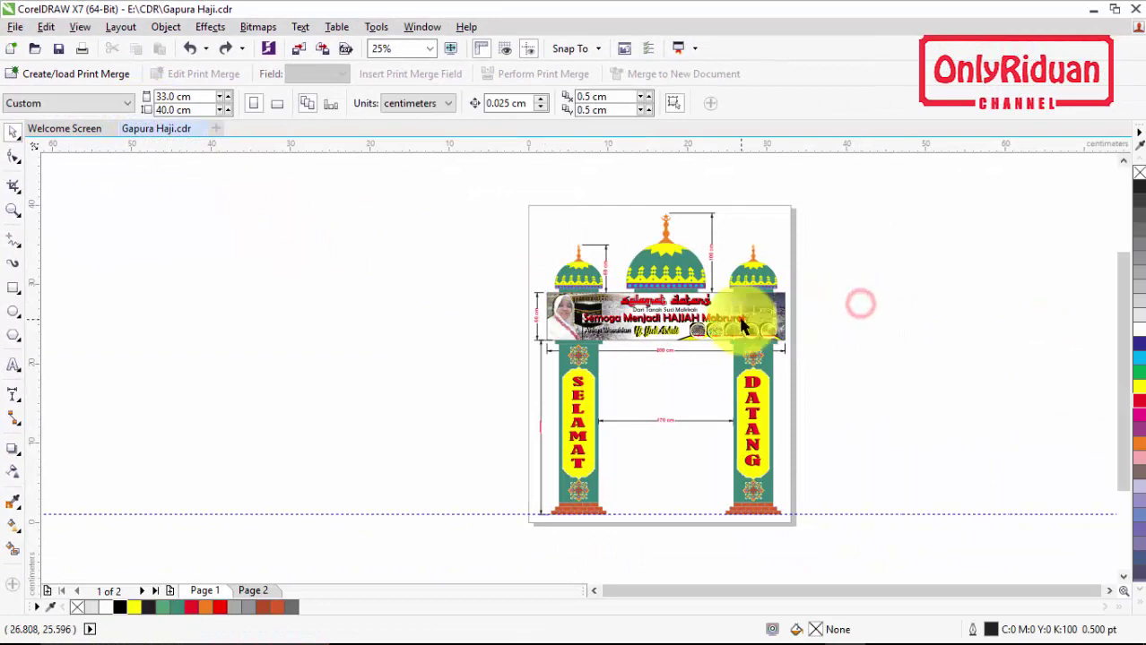
pyautogui.click(741, 320)
pyautogui.click(871, 321)
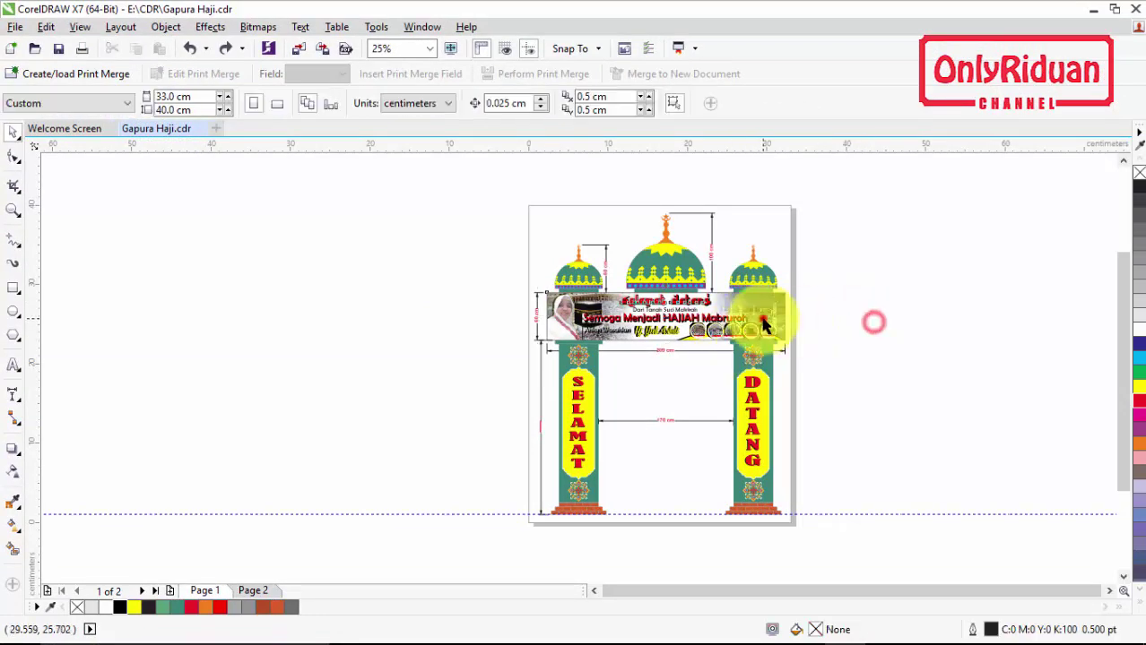
pyautogui.click(755, 327)
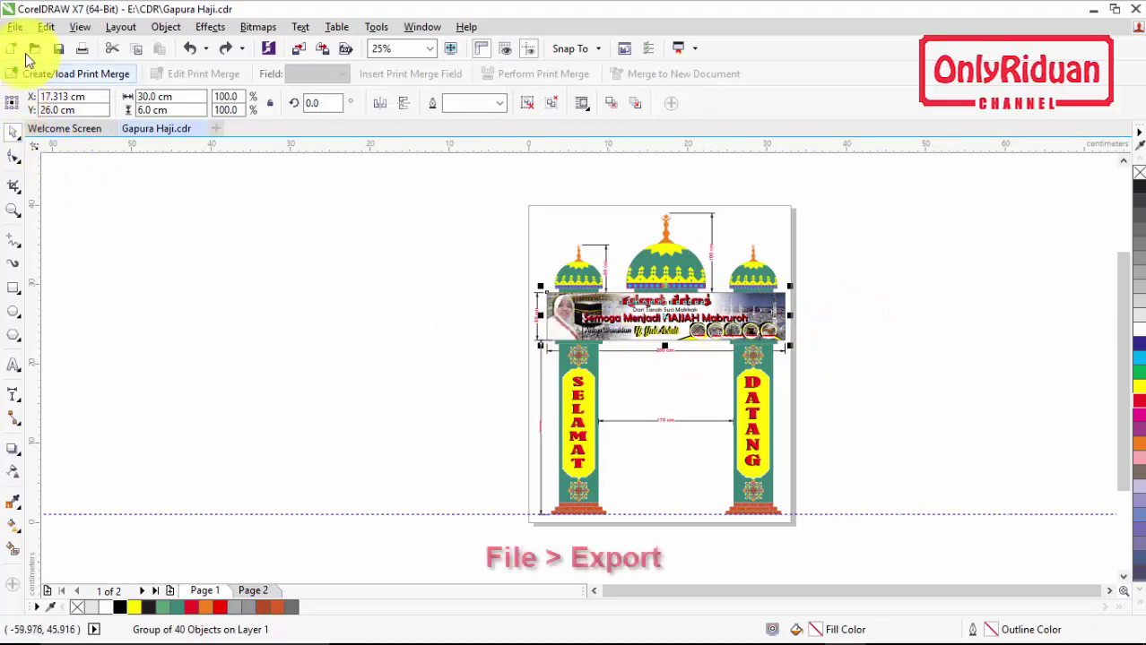
# Step: Export the banner into a new 'Desain Gapura' folder created inside Pictures
pyautogui.click(15, 27)
pyautogui.click(85, 300)
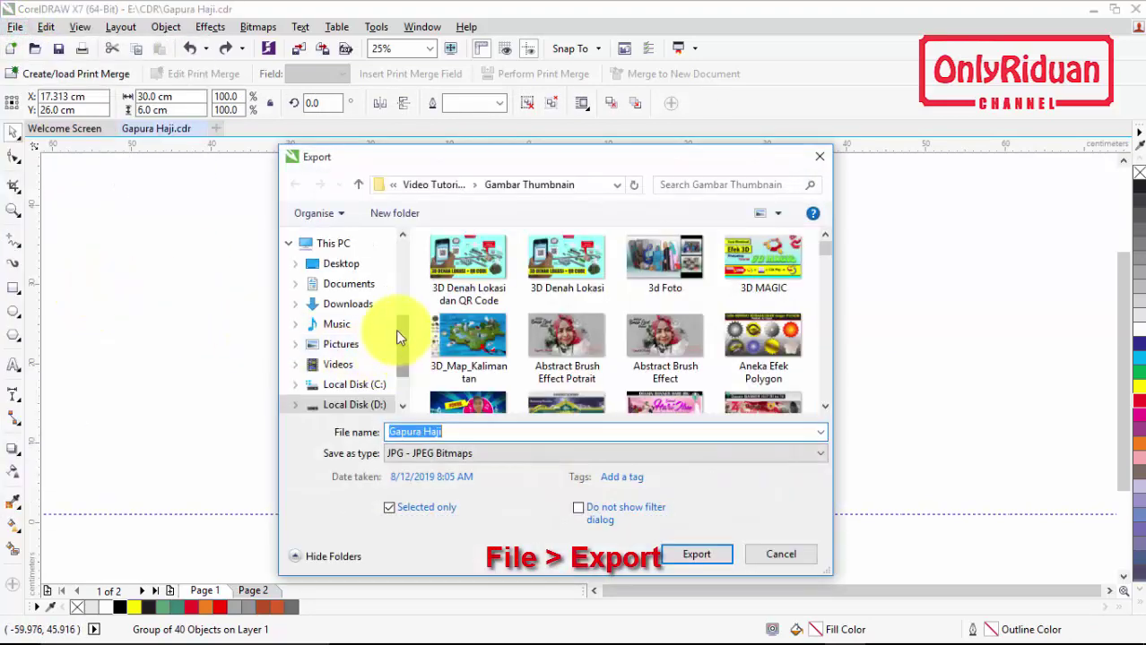
pyautogui.click(365, 346)
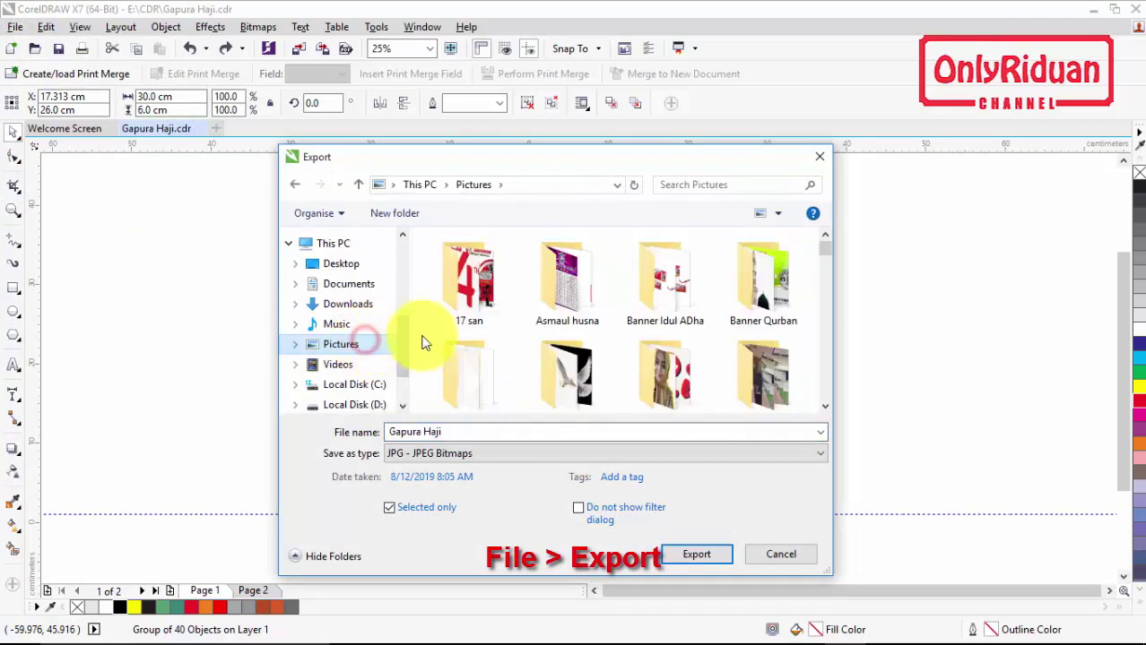
pyautogui.click(396, 215)
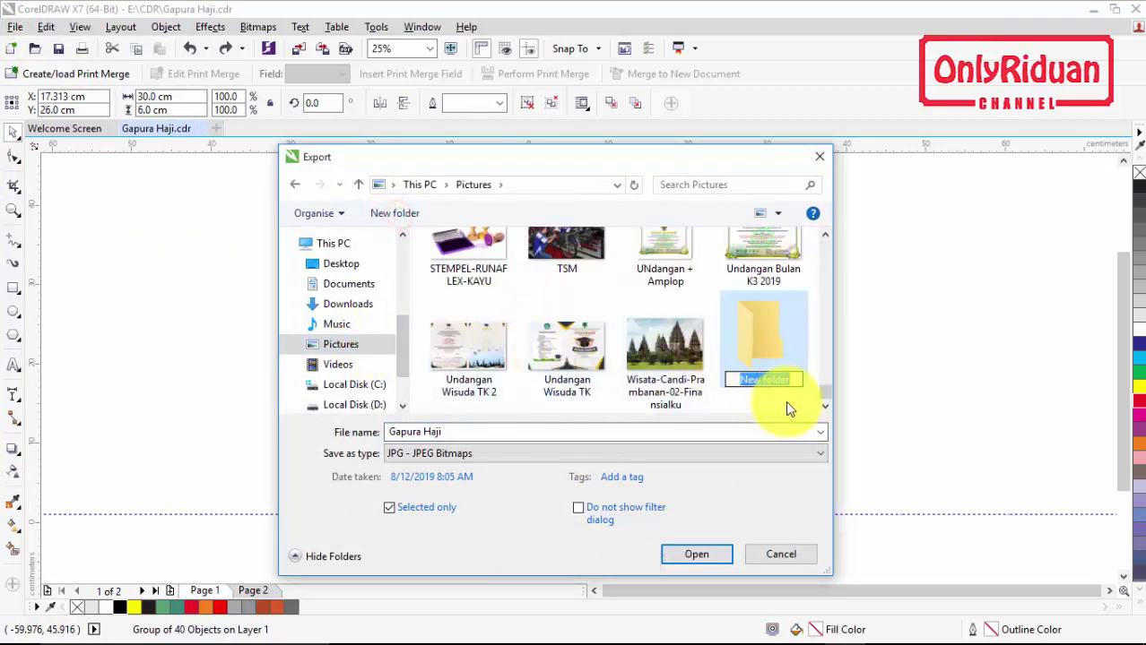
pyautogui.write('Desa')
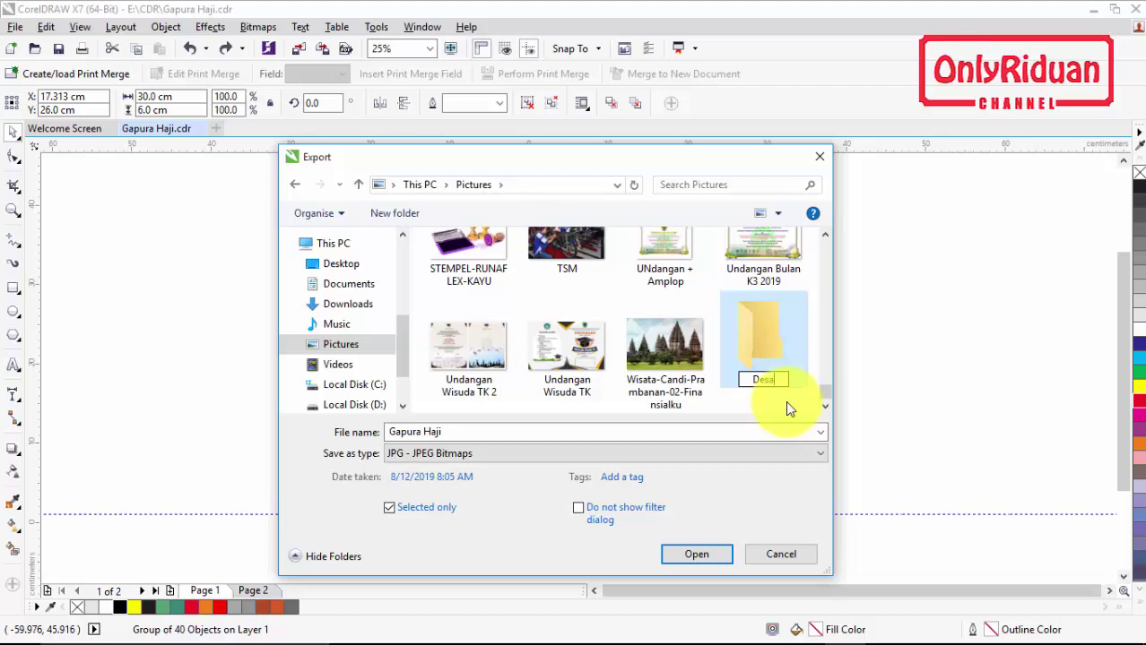
pyautogui.write('in')
pyautogui.write(' Gap')
pyautogui.write('ura')
pyautogui.press('Return')
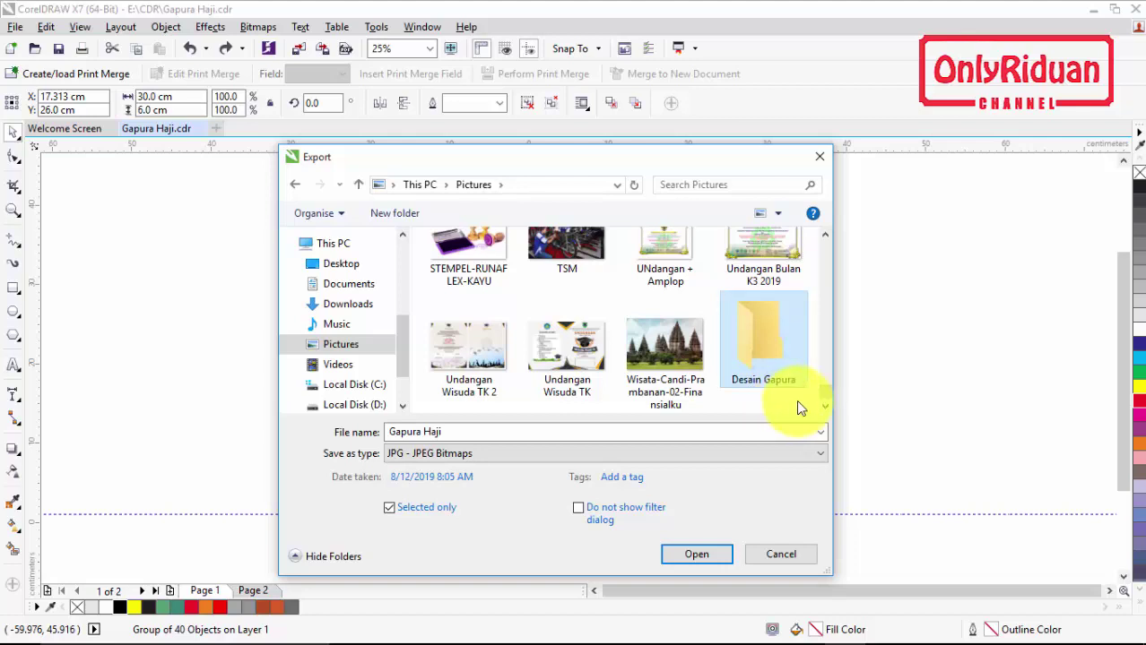
pyautogui.doubleClick(776, 355)
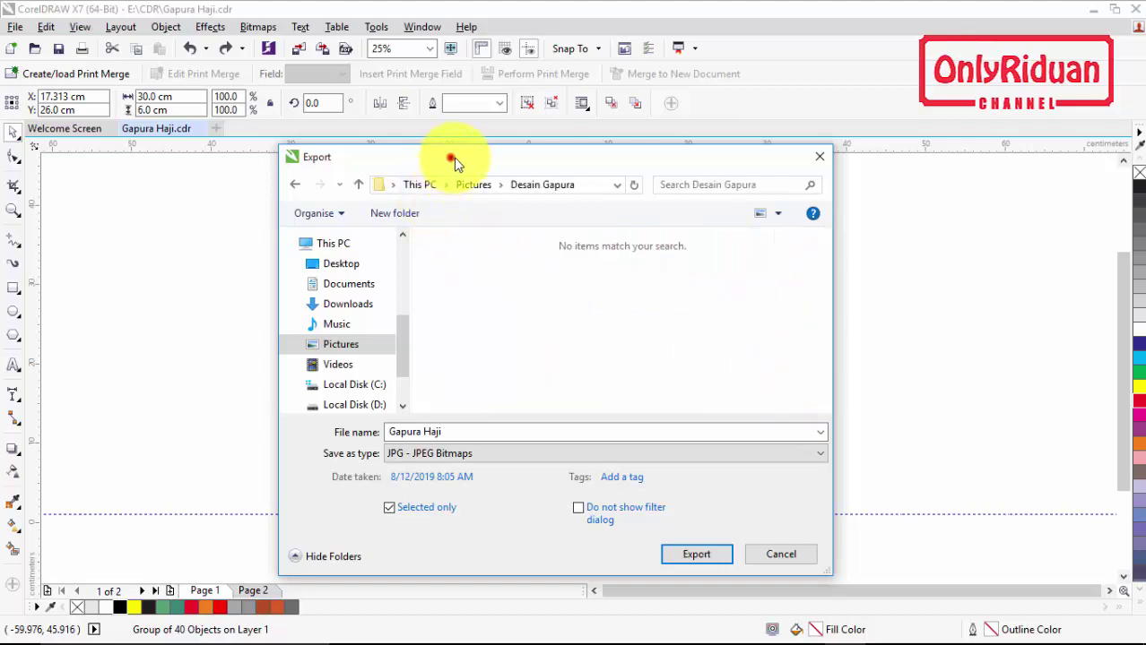
# Step: Name the JPG export 'Banner 1x3m 1 Lembar' and export only the selected banner
pyautogui.moveTo(448, 159); pyautogui.dragTo(613, 165)
pyautogui.click(627, 439)
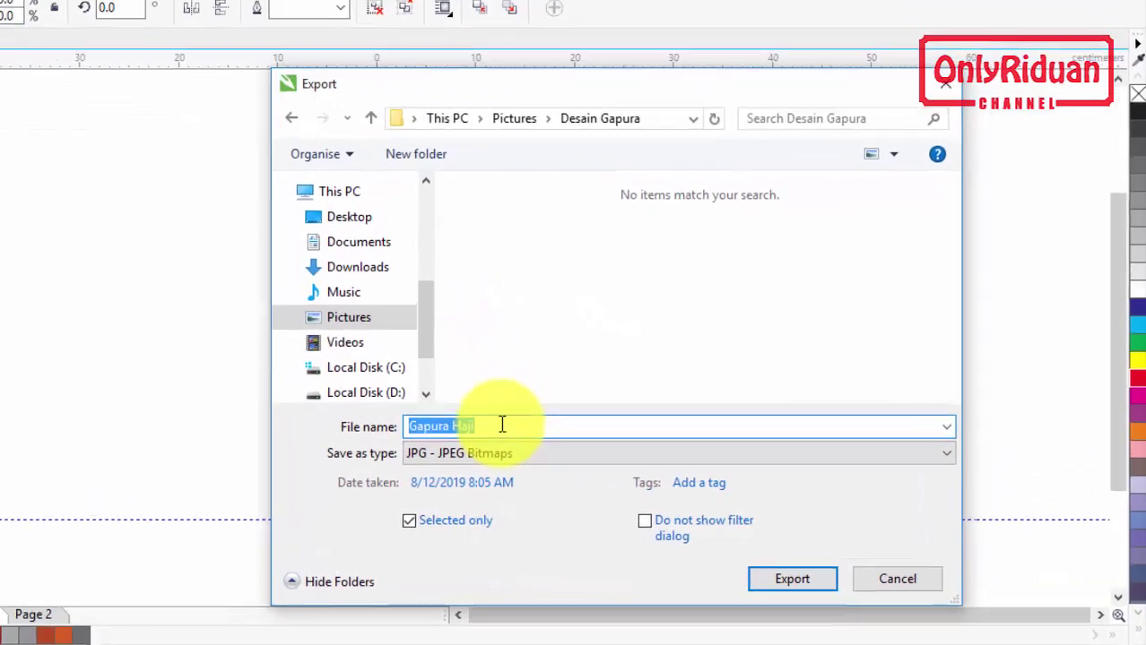
pyautogui.write('Banner 1x3m 1 Lembar')
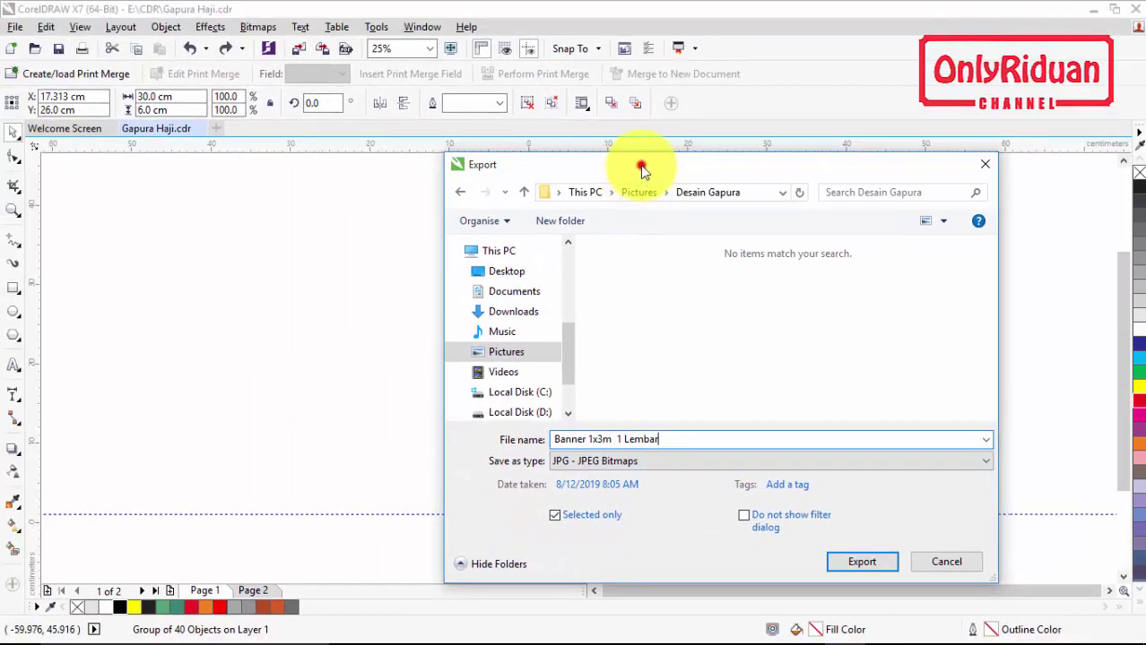
pyautogui.moveTo(641, 167)
pyautogui.mouseDown()
pyautogui.moveTo(189, 205)
pyautogui.moveTo(203, 158)
pyautogui.mouseUp()
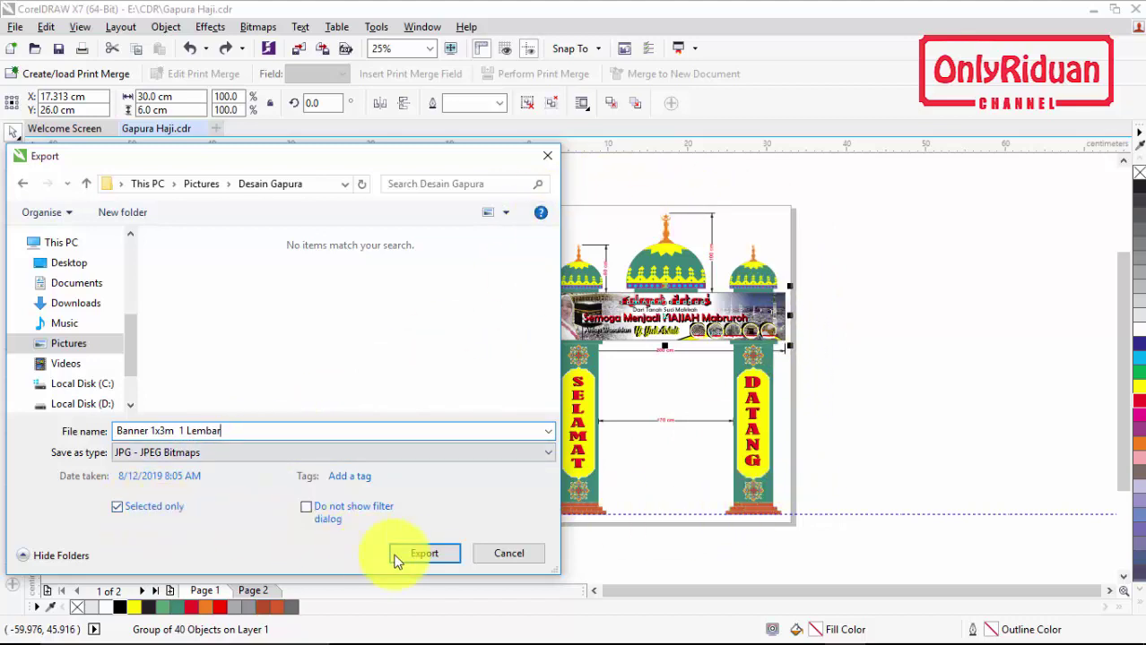
# Step: Set the banner JPEG export to 100 dpi resolution and 300 cm width
pyautogui.click(425, 556)
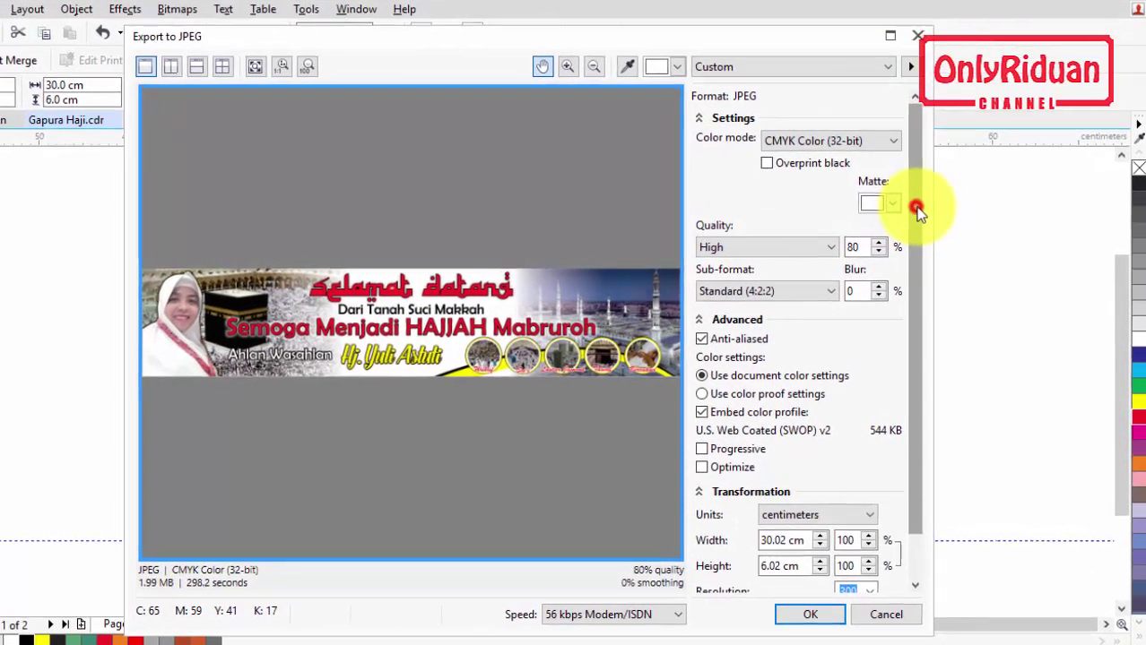
pyautogui.scroll(-2, 919, 251)
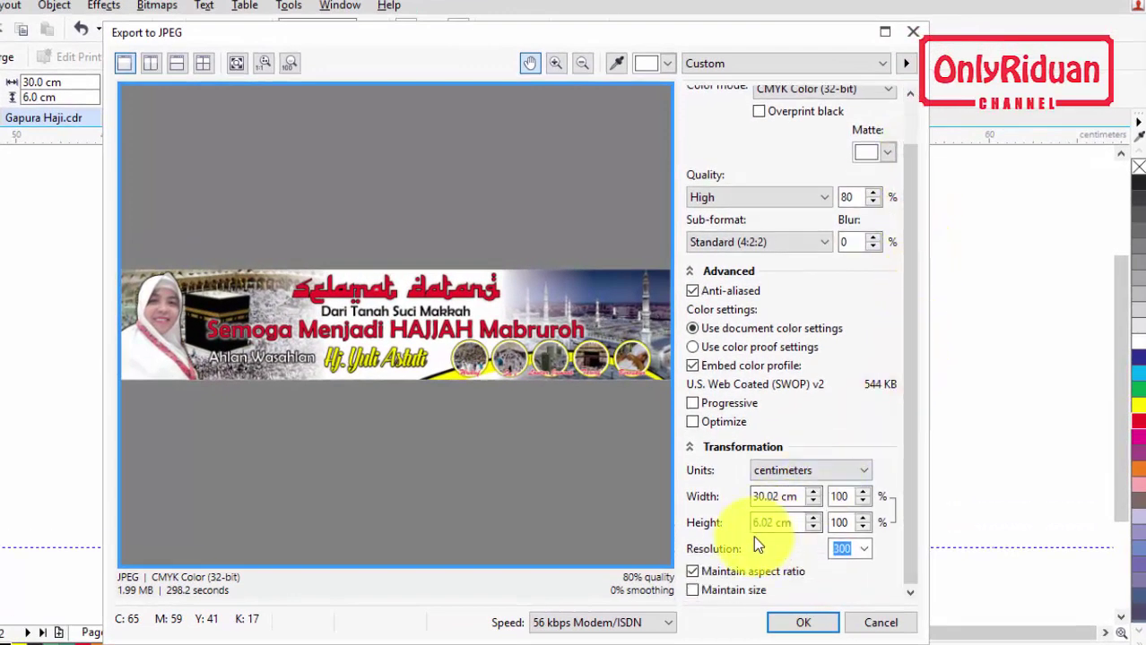
pyautogui.click(862, 550)
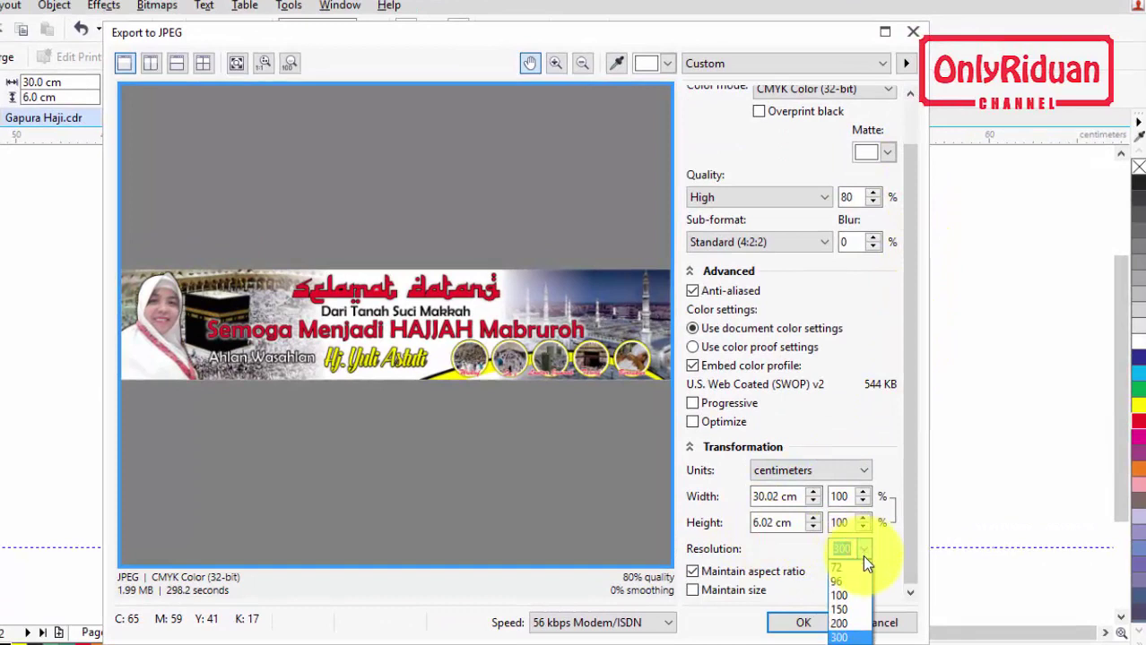
pyautogui.click(841, 595)
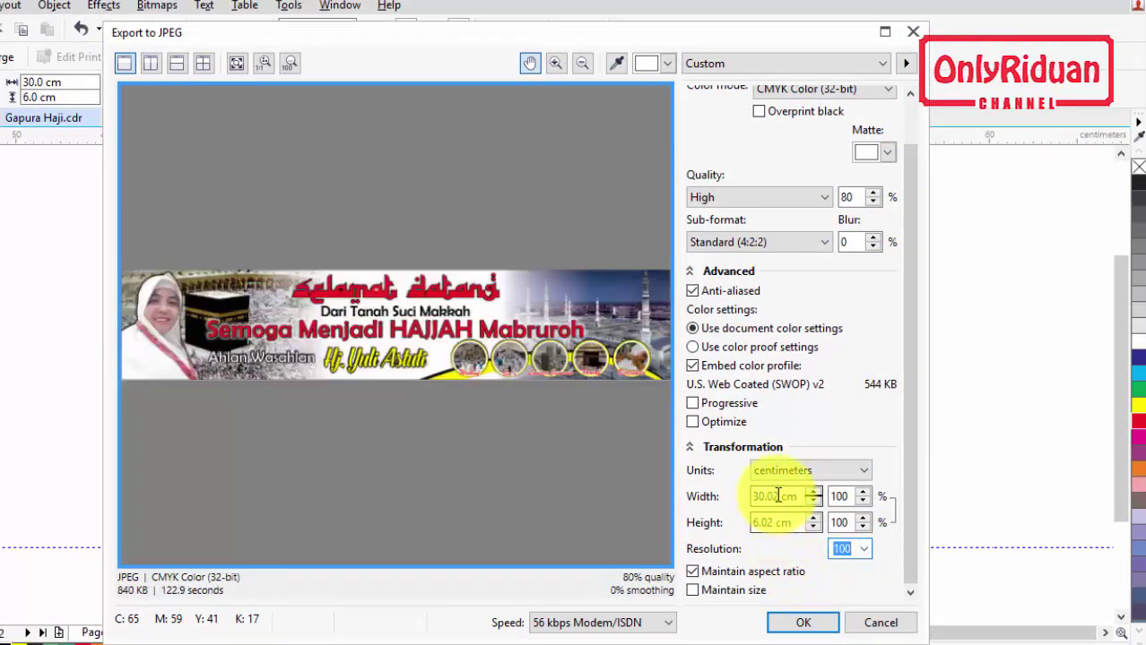
pyautogui.moveTo(777, 496); pyautogui.dragTo(744, 496)
pyautogui.write('300')
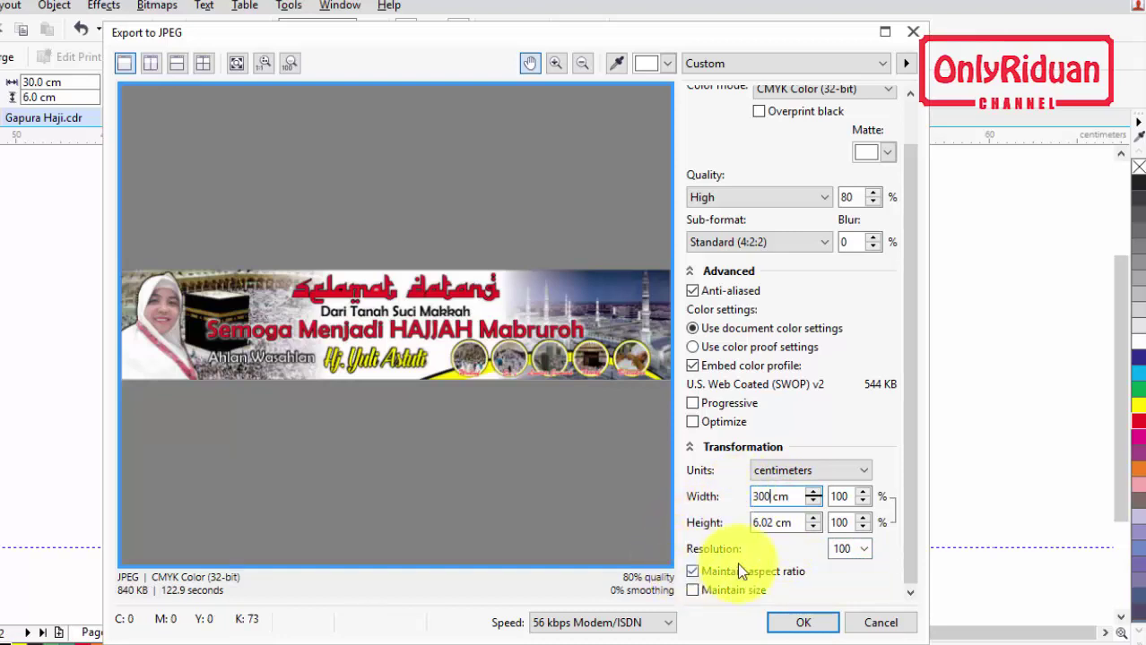
pyautogui.click(763, 524)
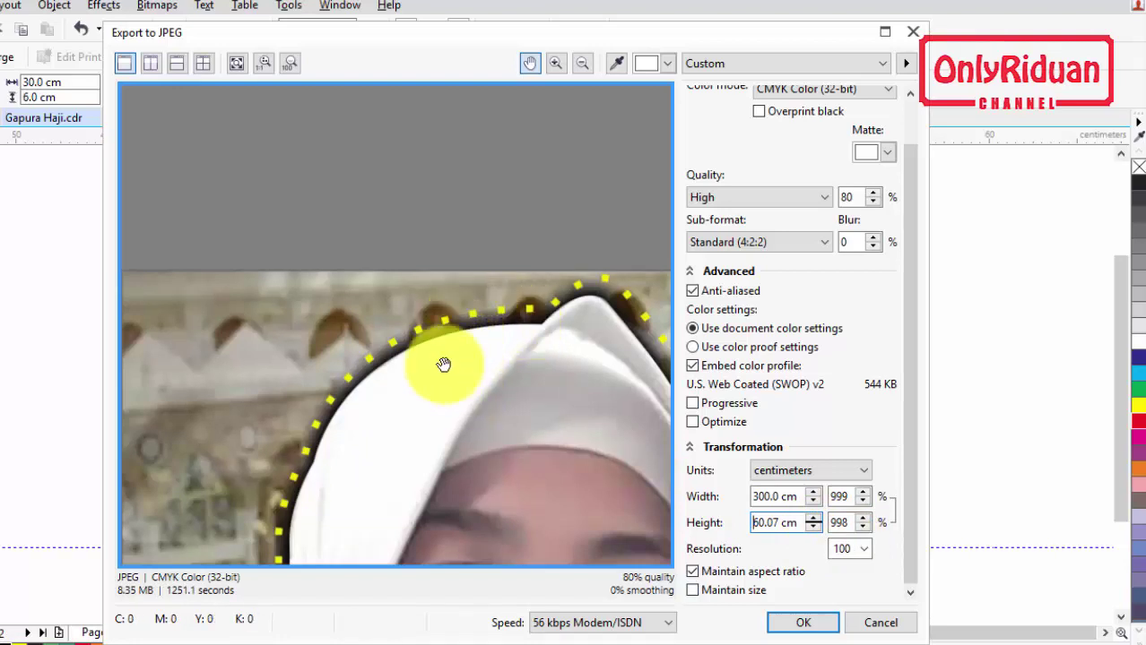
# Step: Pan the JPEG preview across the banner text and photo circles, then confirm the export
pyautogui.scroll(-3, 440, 352)
pyautogui.scroll(-2, 440, 352)
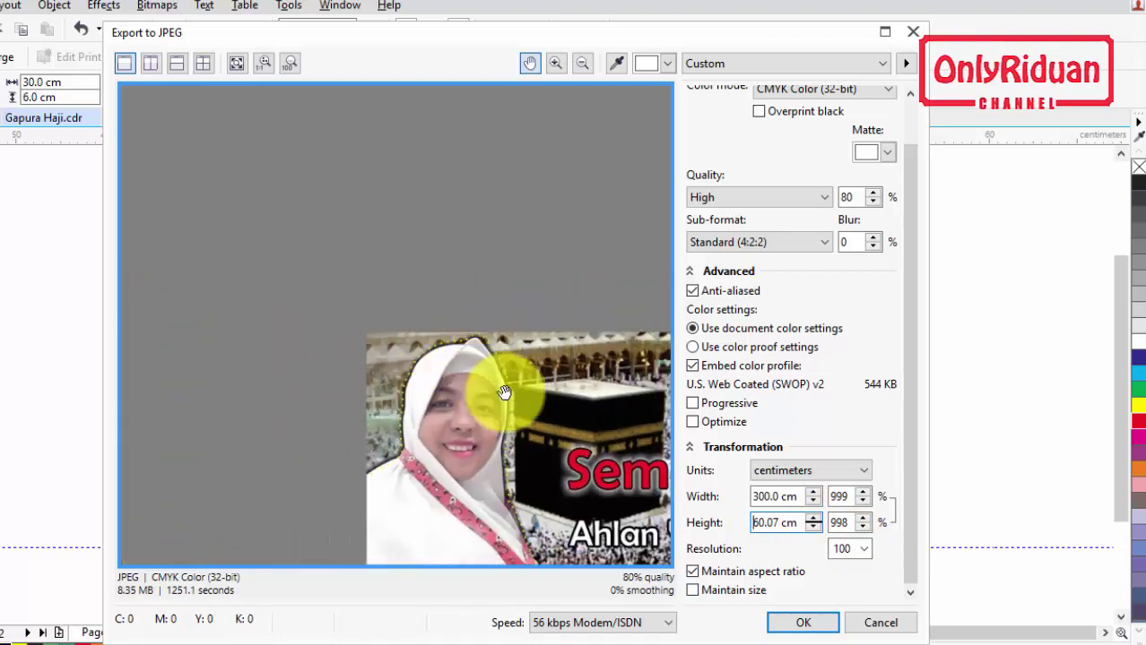
pyautogui.scroll(-2, 465, 365)
pyautogui.scroll(2, 493, 361)
pyautogui.moveTo(493, 362); pyautogui.dragTo(386, 354)
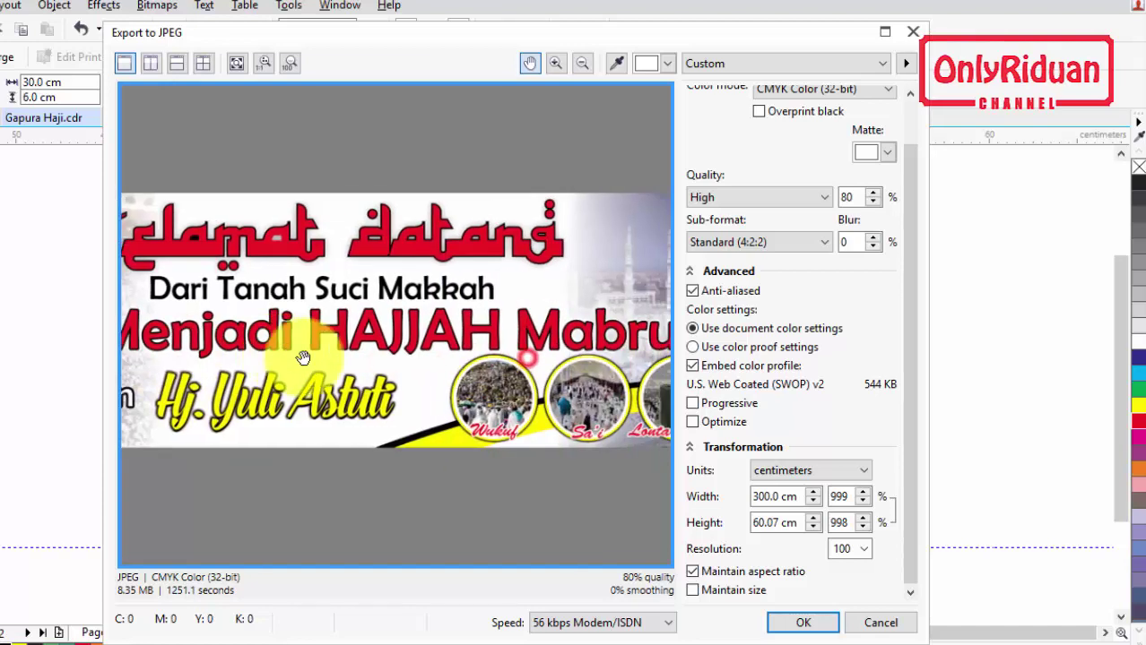
pyautogui.moveTo(529, 355); pyautogui.dragTo(386, 352)
pyautogui.moveTo(529, 356)
pyautogui.mouseDown()
pyautogui.moveTo(385, 349)
pyautogui.moveTo(511, 320)
pyautogui.mouseUp()
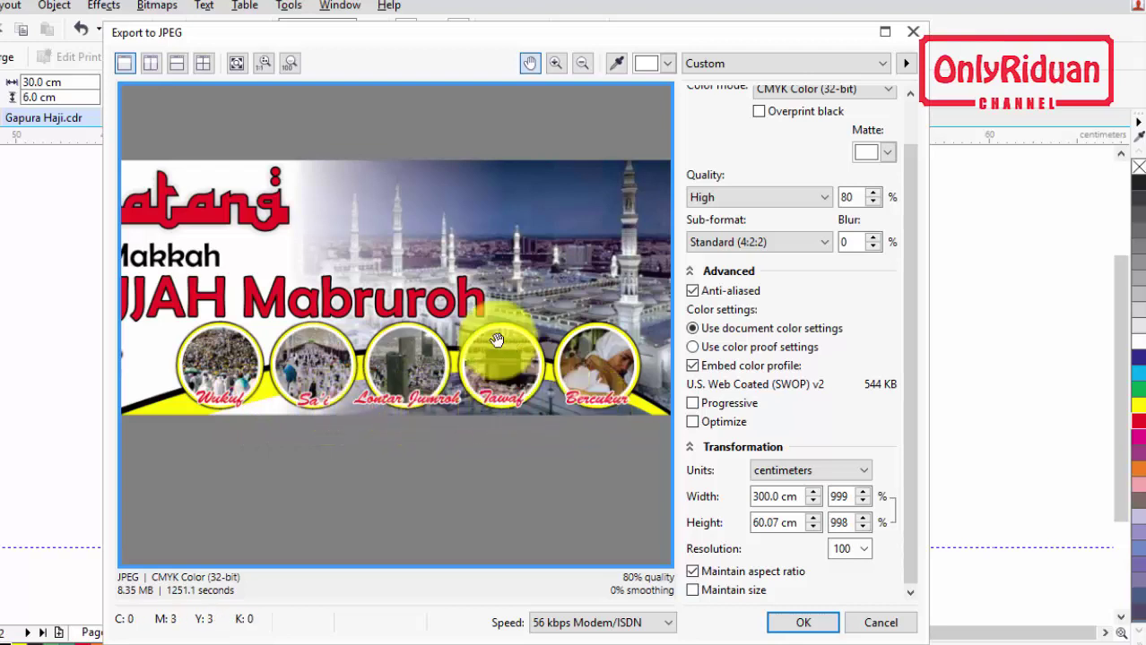
pyautogui.moveTo(516, 282)
pyautogui.mouseDown()
pyautogui.moveTo(384, 320)
pyautogui.moveTo(403, 315)
pyautogui.mouseUp()
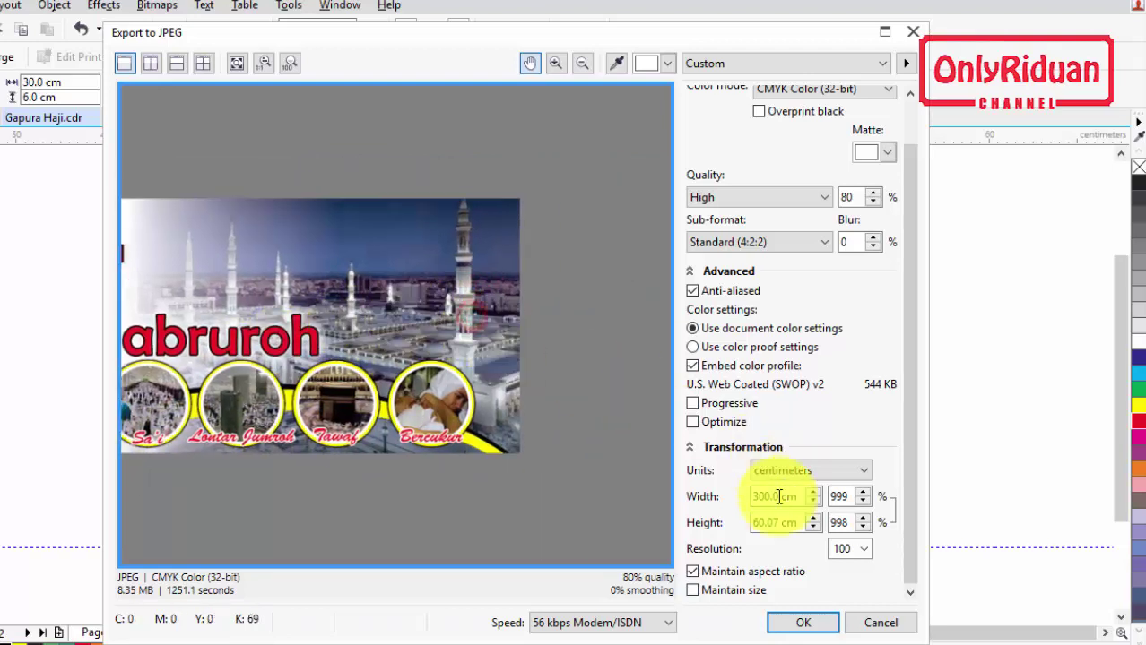
pyautogui.click(904, 536)
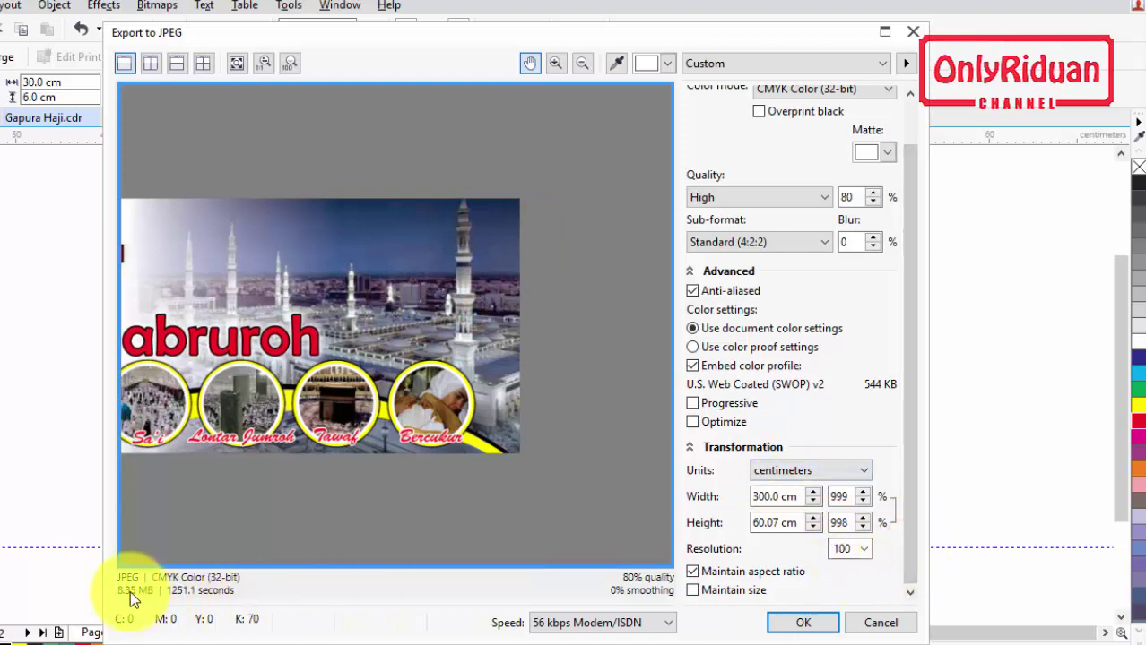
pyautogui.click(802, 622)
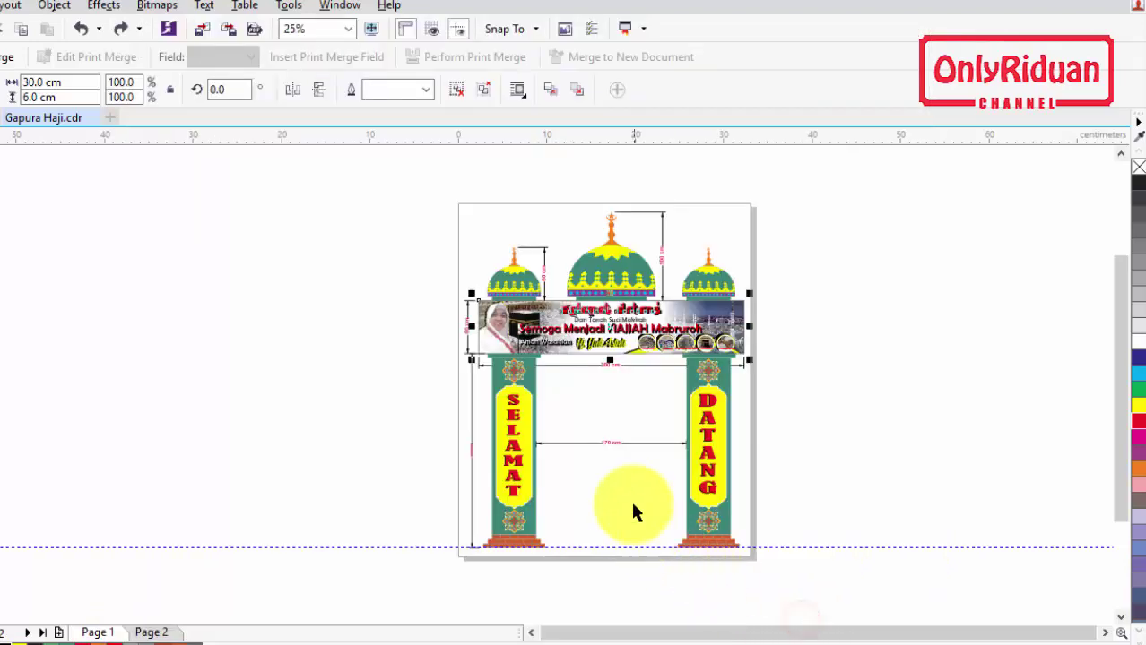
# Step: Select the left small dome, start a JPG export, and begin naming it 'Kubah Kecil'
pyautogui.click(933, 395)
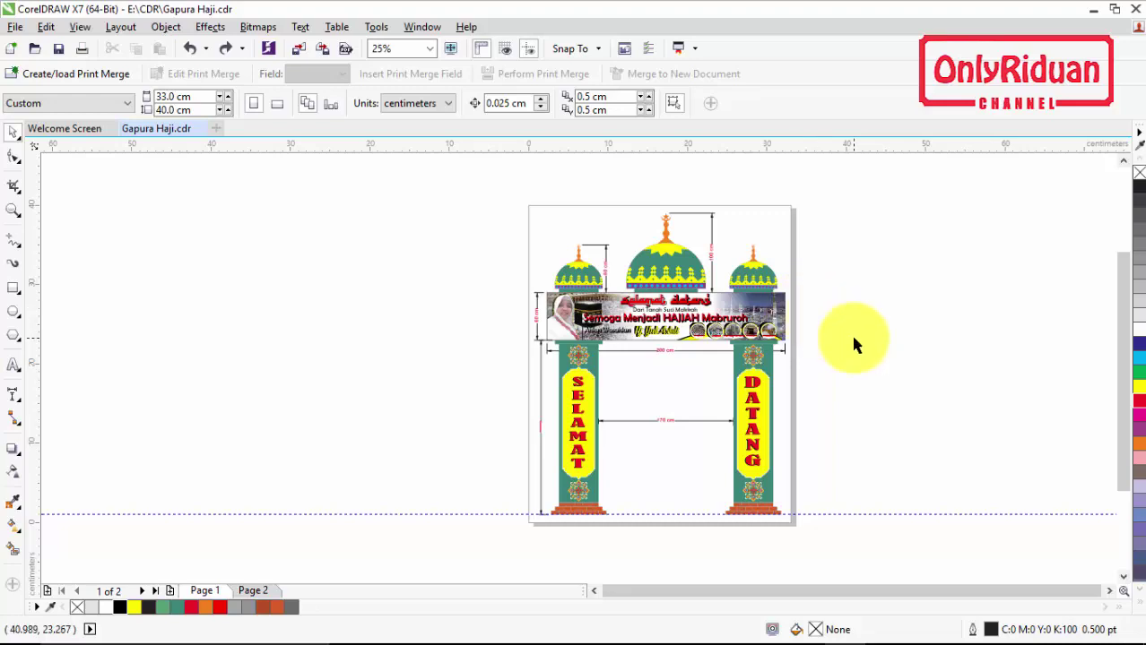
pyautogui.click(580, 277)
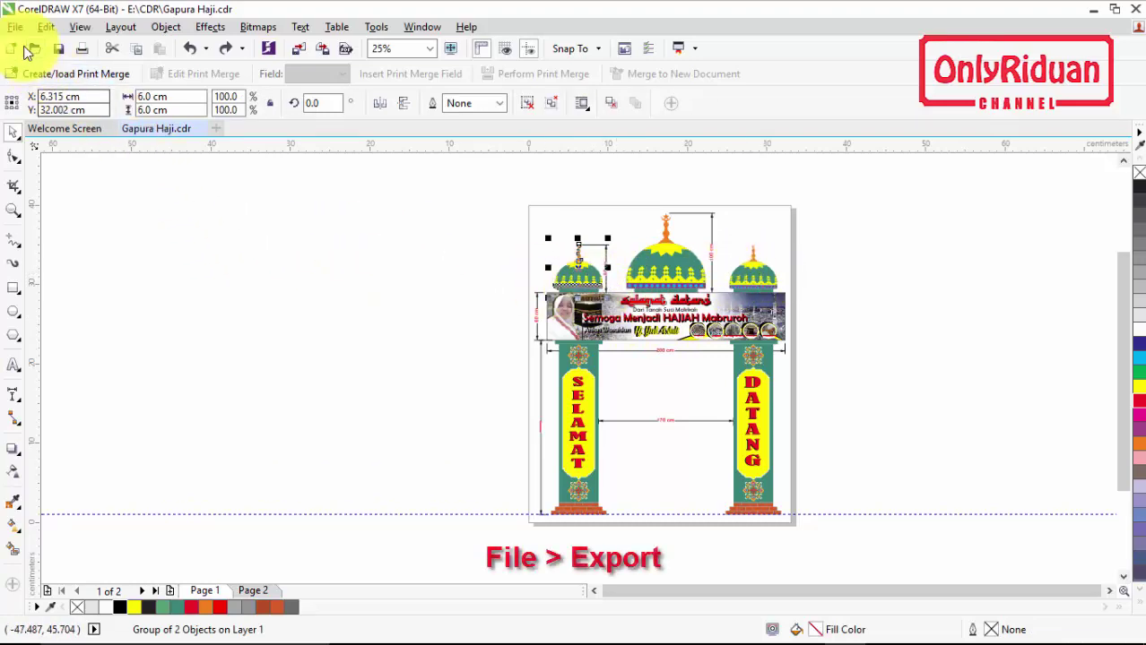
pyautogui.click(15, 27)
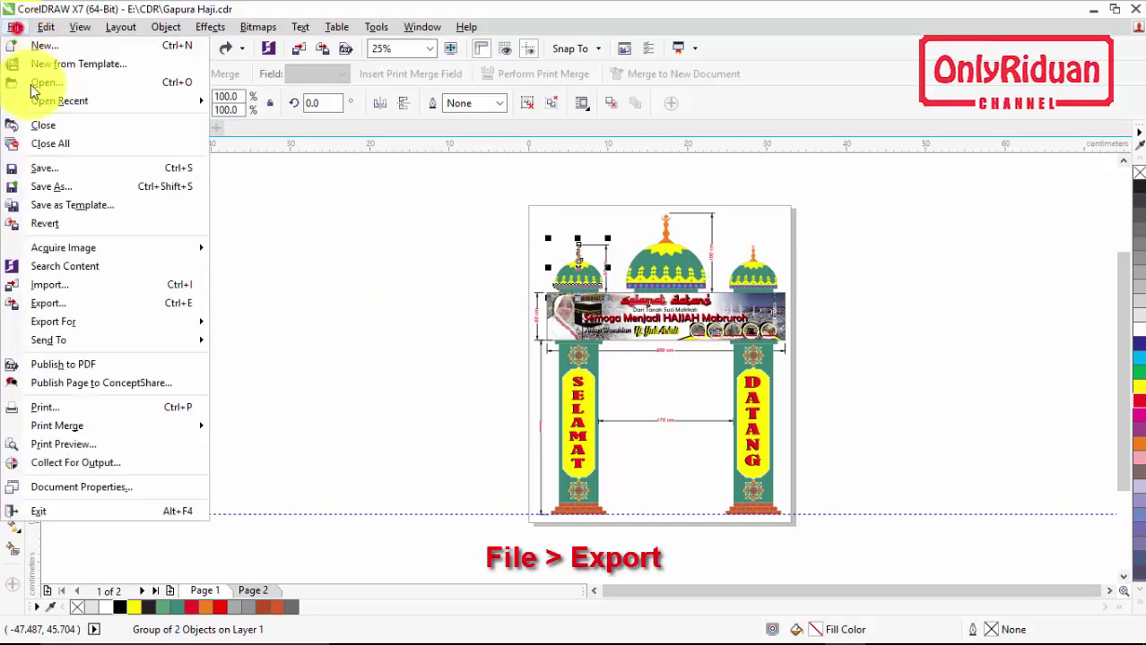
pyautogui.click(65, 302)
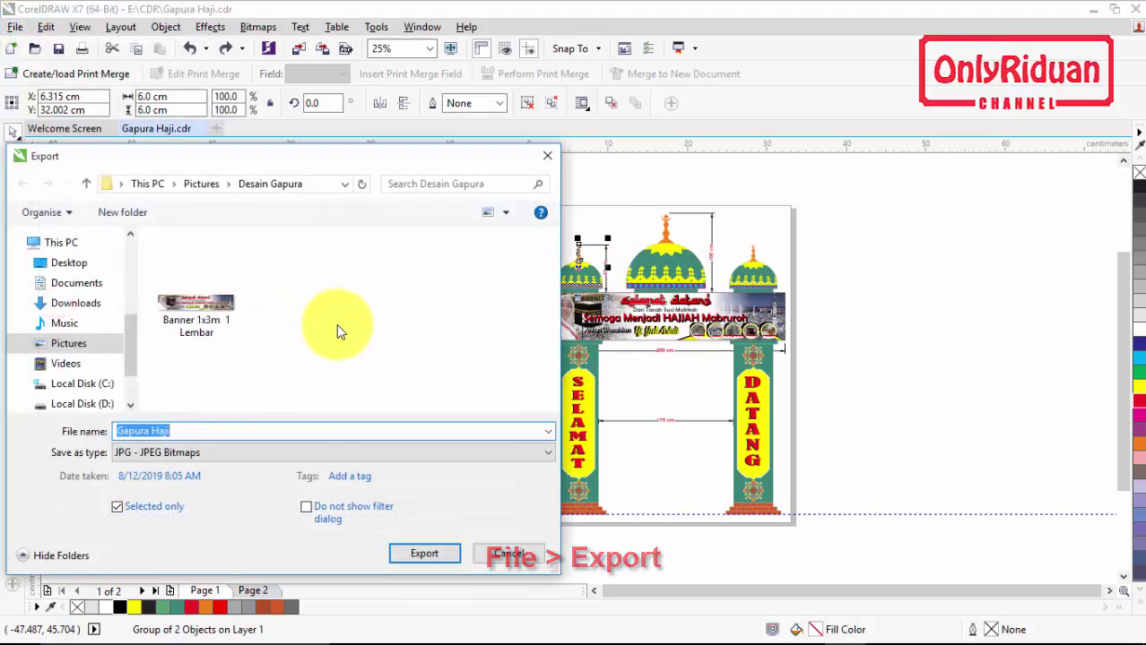
pyautogui.moveTo(305, 157); pyautogui.dragTo(401, 157)
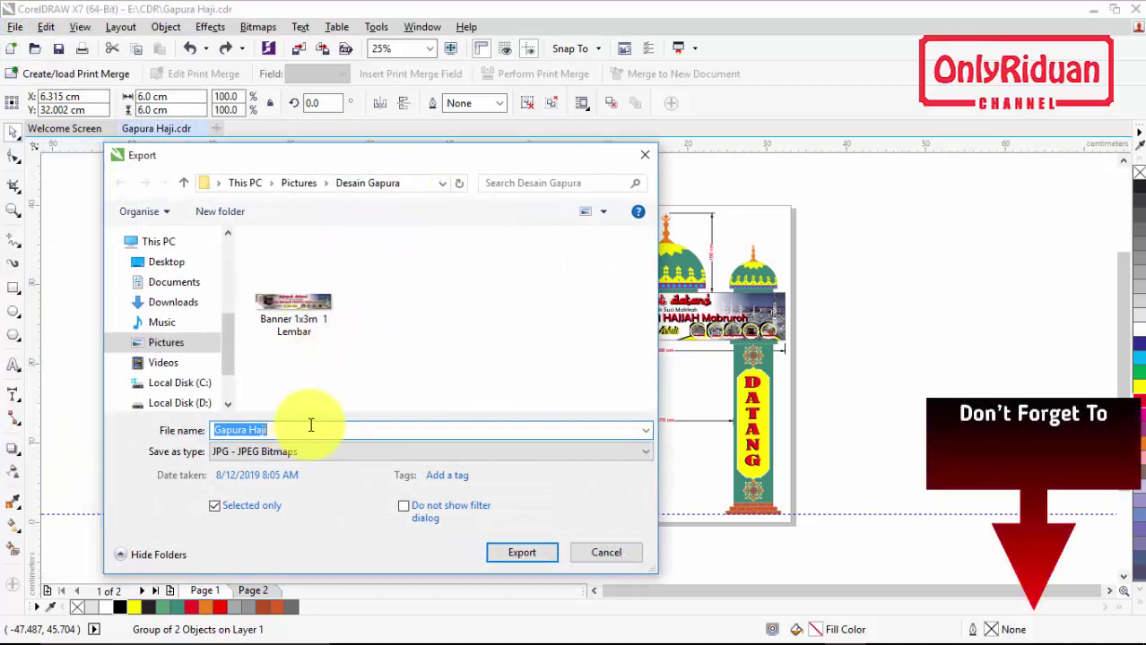
pyautogui.write('Ku')
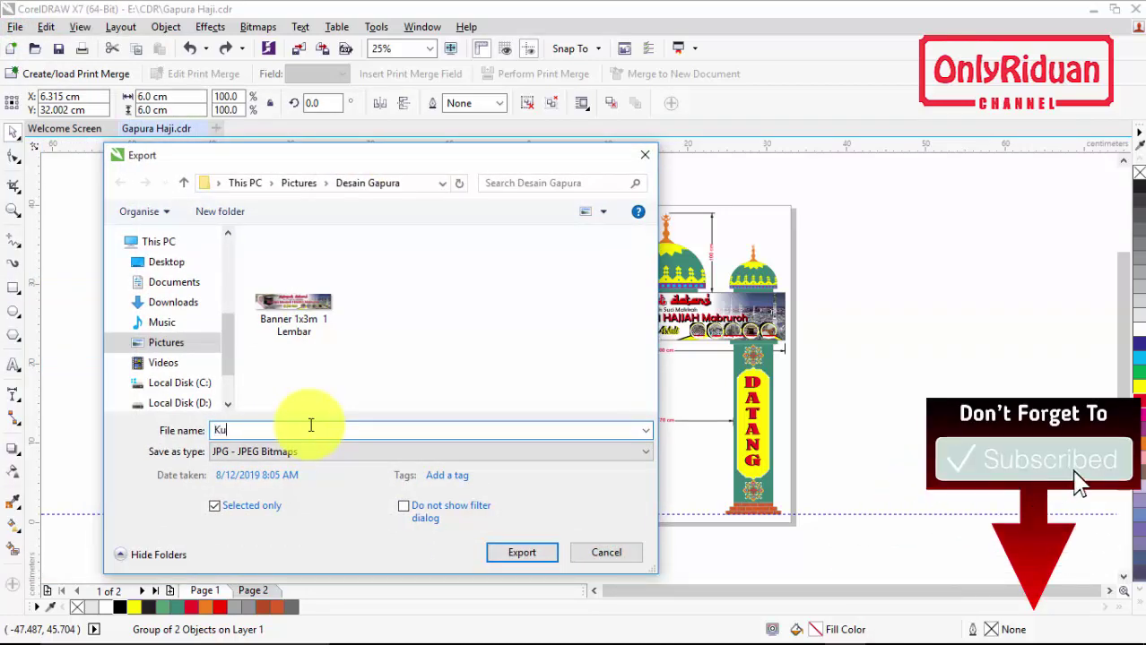
pyautogui.write('bah K')
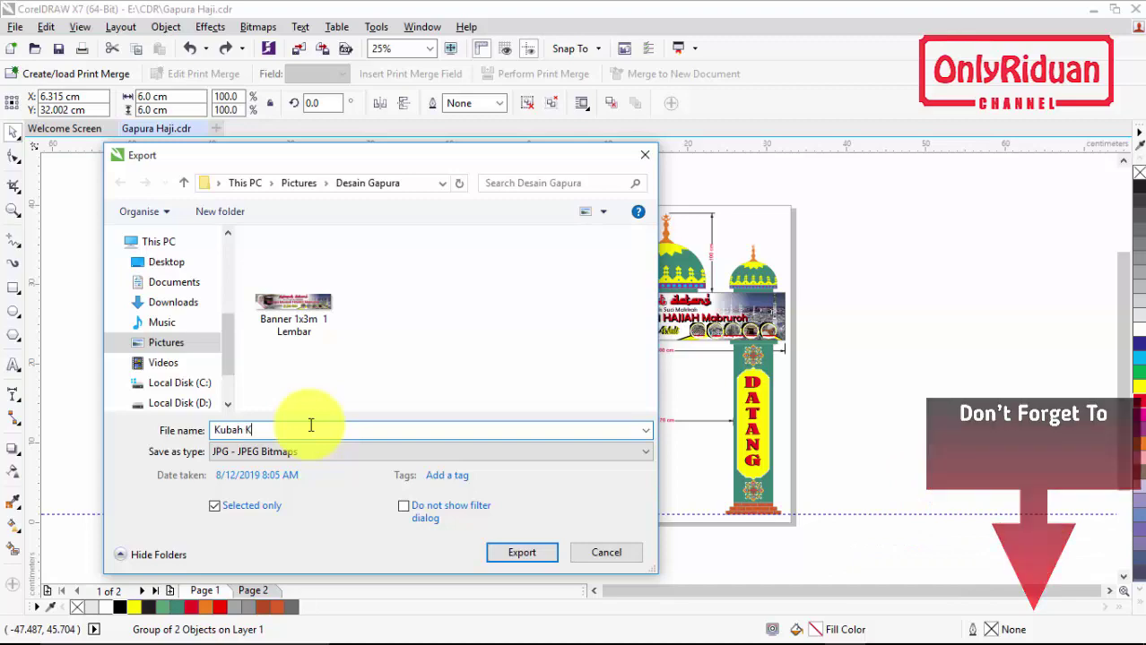
pyautogui.write('ecil 60x60 Cm  2 lembar')
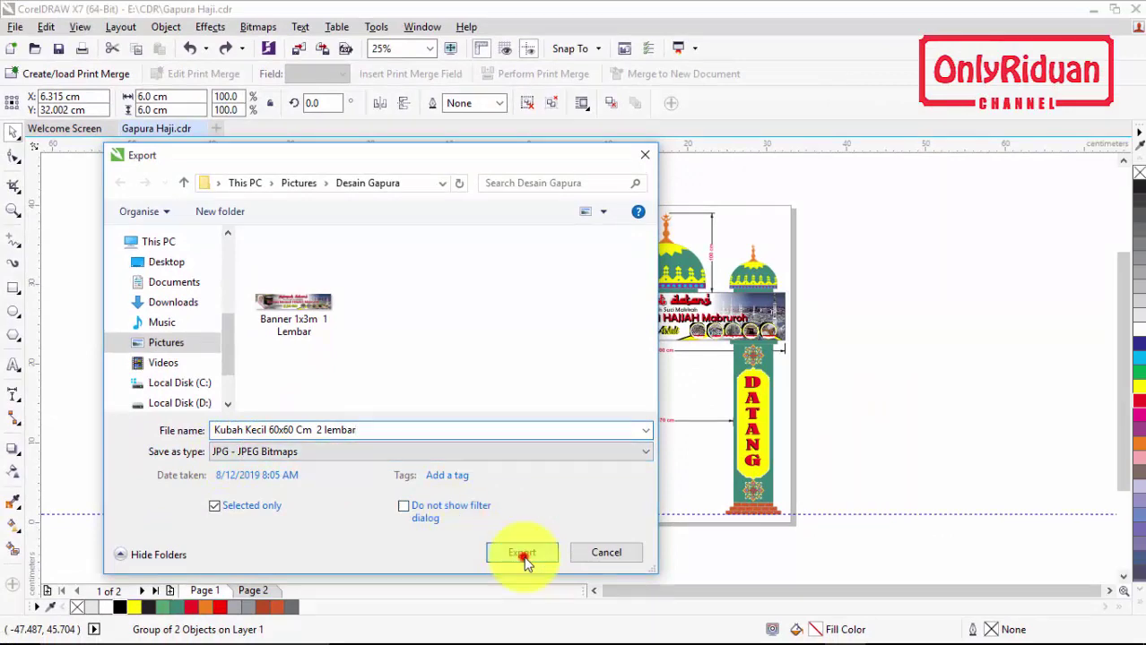
# Step: Set the small dome's JPEG width to 60 cm, initially choosing 200 dpi
pyautogui.click(520, 553)
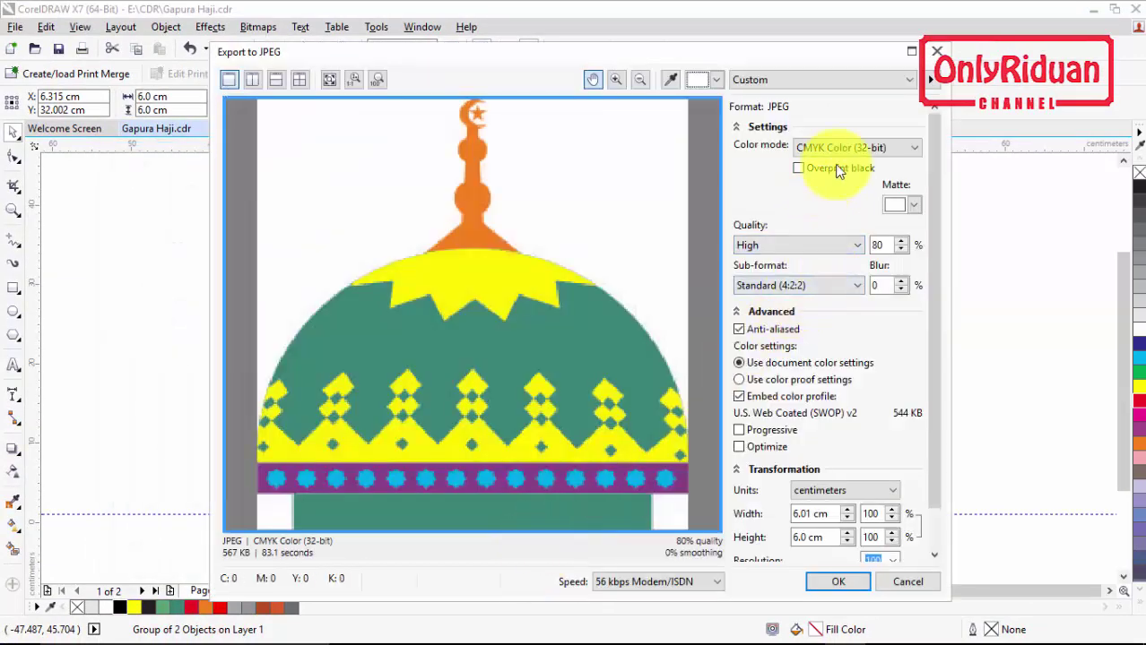
pyautogui.scroll(-2, 943, 224)
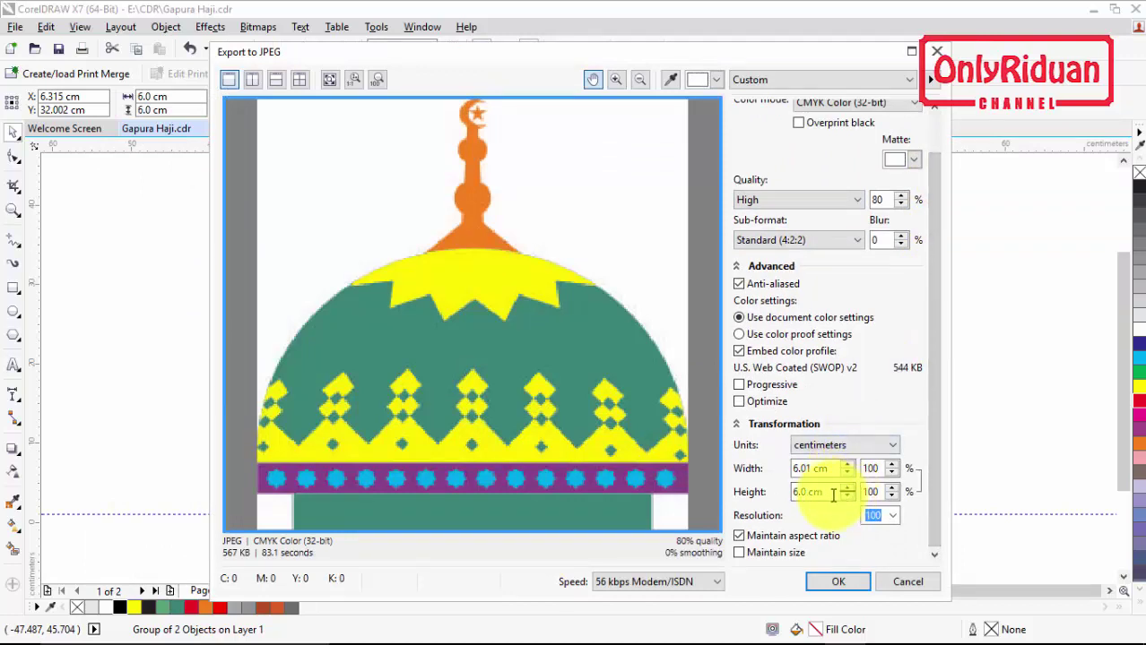
pyautogui.doubleClick(808, 468)
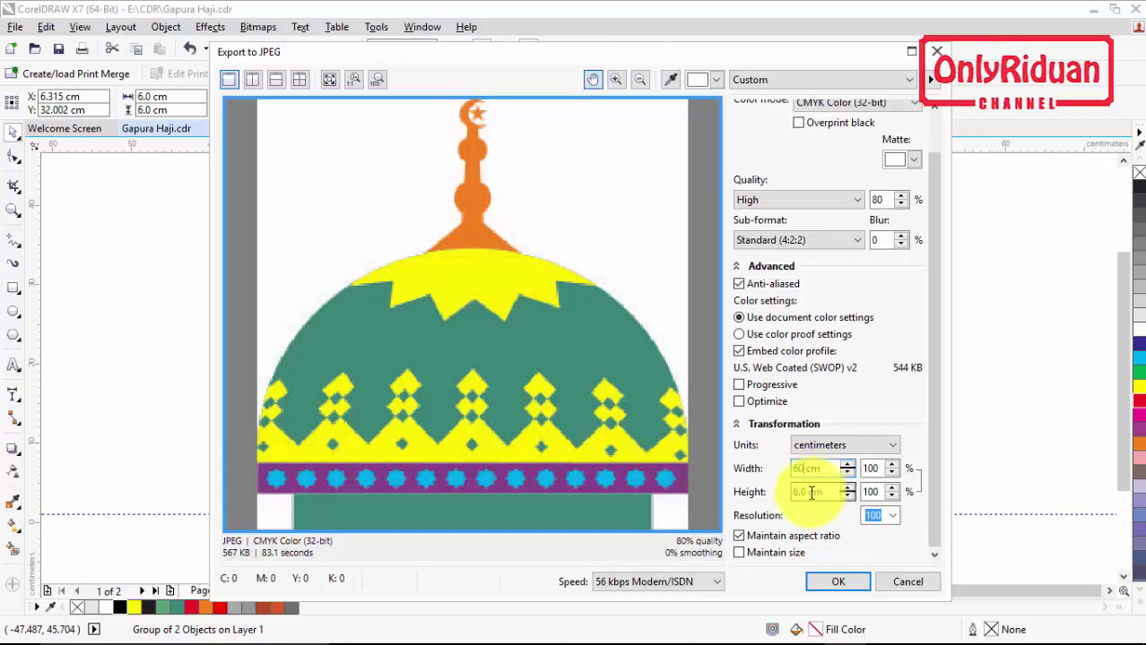
pyautogui.click(811, 492)
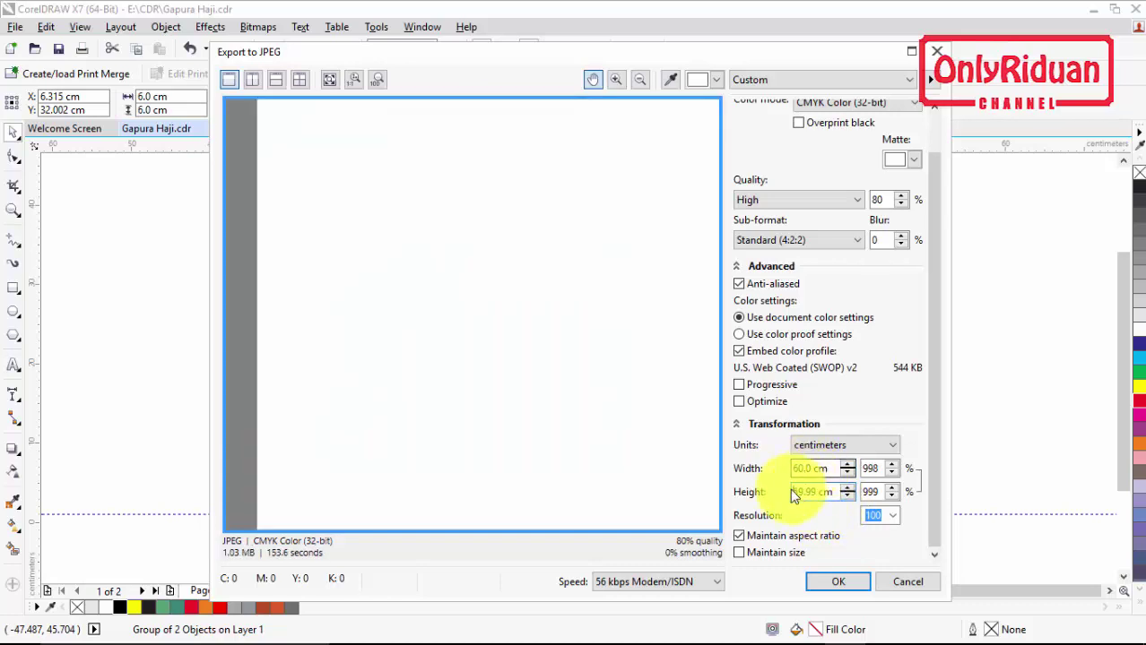
pyautogui.click(895, 517)
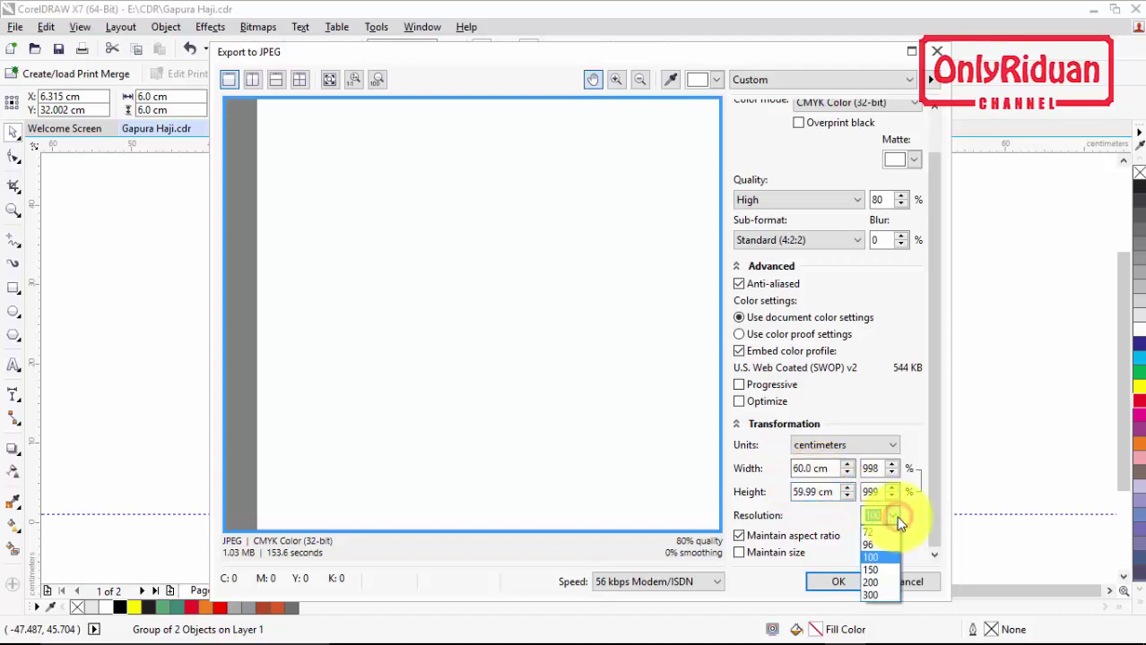
pyautogui.click(890, 545)
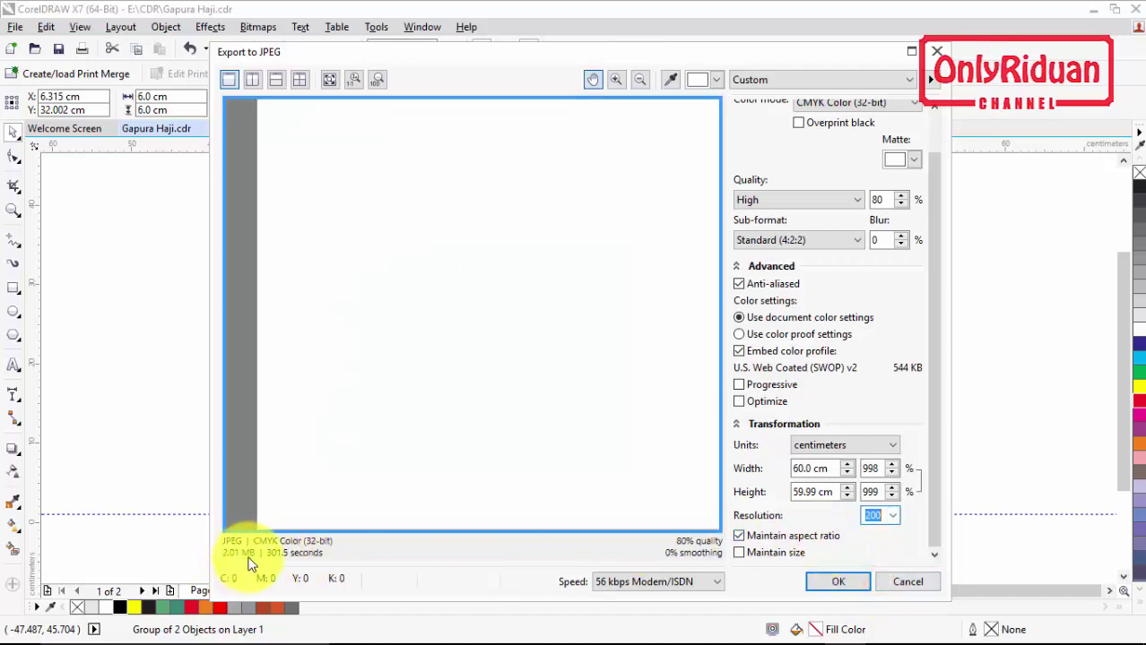
# Step: Check the preview, change the resolution to 300 dpi, and confirm the export
pyautogui.moveTo(631, 444)
pyautogui.mouseDown()
pyautogui.moveTo(441, 355)
pyautogui.moveTo(522, 348)
pyautogui.moveTo(629, 409)
pyautogui.mouseUp()
pyautogui.moveTo(460, 309); pyautogui.dragTo(612, 392)
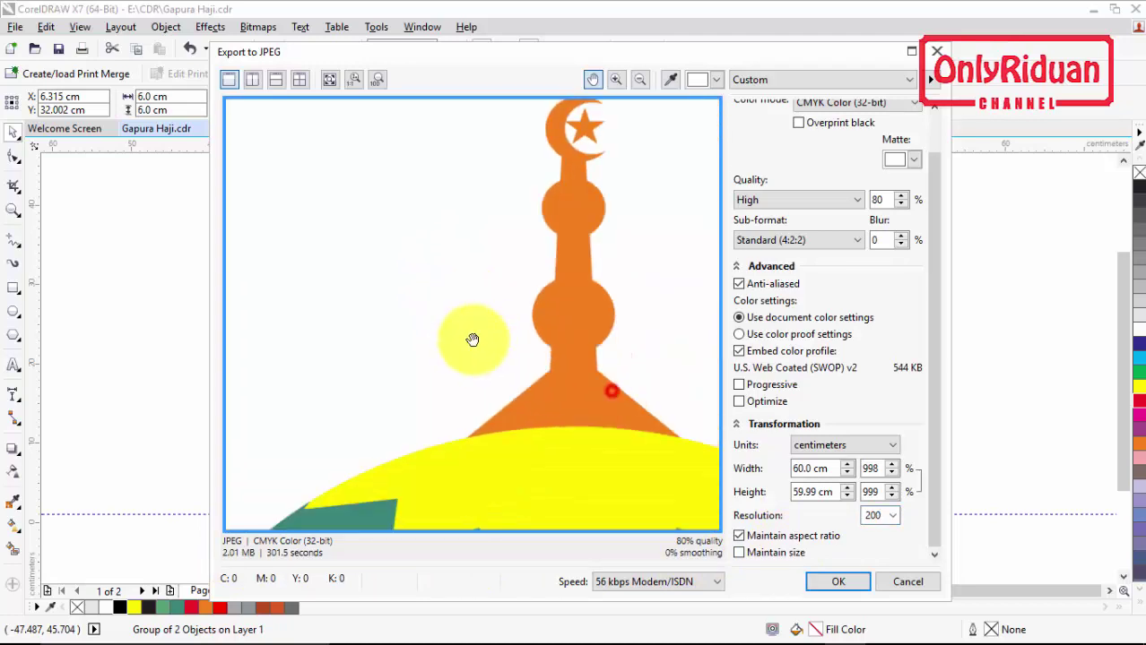
pyautogui.moveTo(473, 340); pyautogui.dragTo(587, 350)
pyautogui.scroll(-1, 587, 350)
pyautogui.scroll(-1, 583, 345)
pyautogui.scroll(-1, 613, 416)
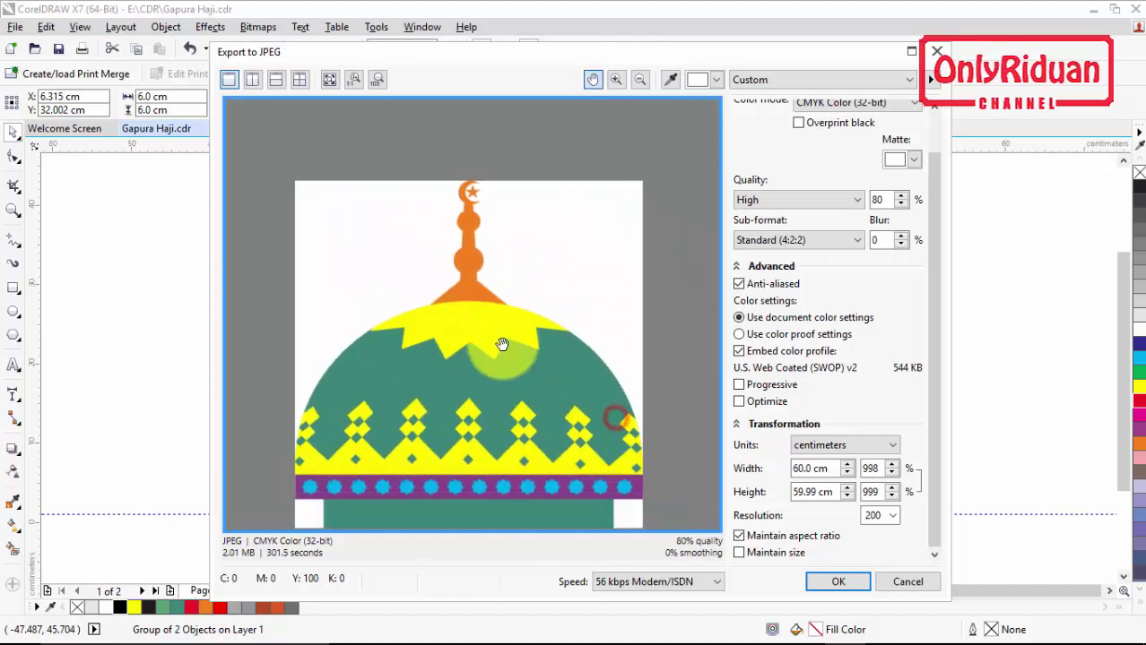
pyautogui.scroll(-1, 504, 346)
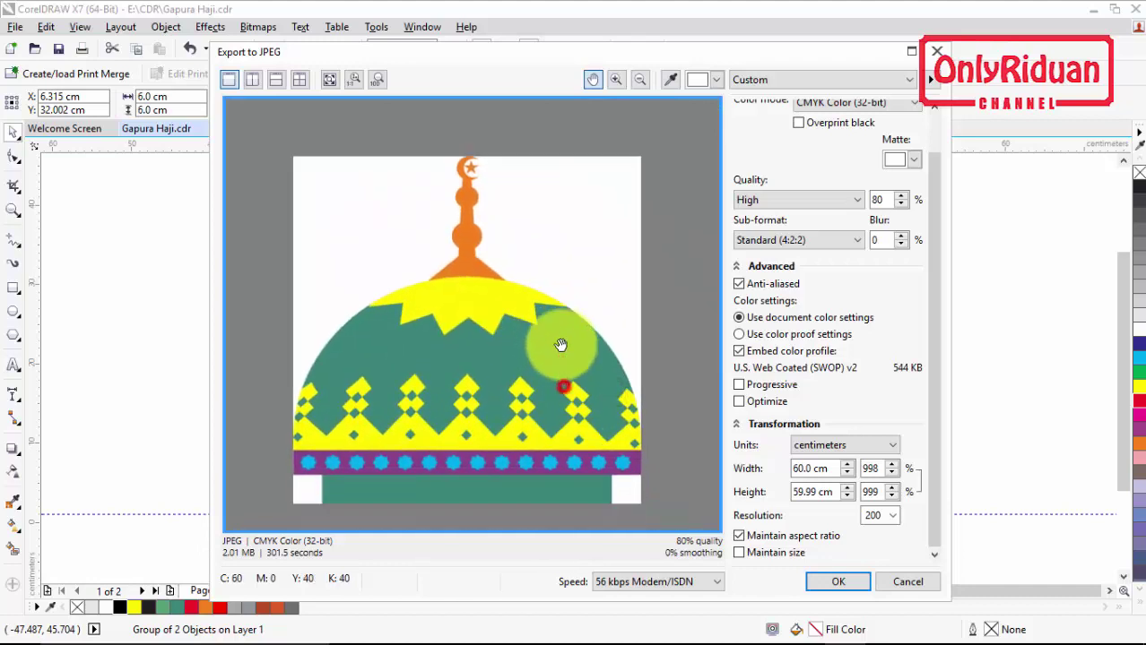
pyautogui.click(892, 515)
pyautogui.click(879, 597)
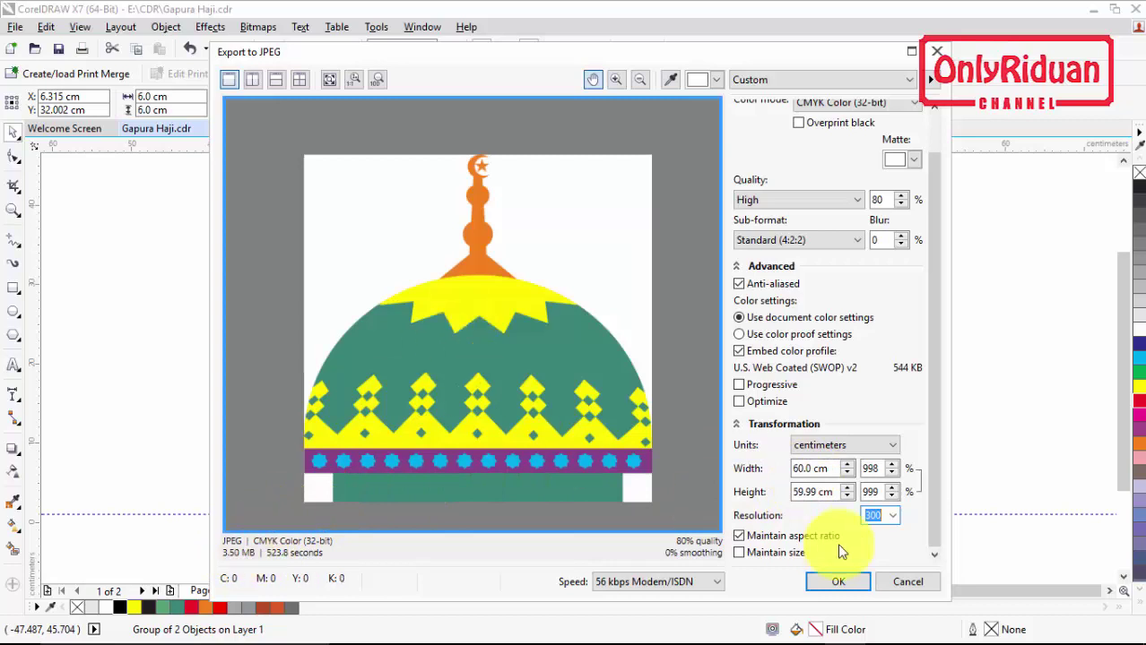
pyautogui.scroll(1, 936, 273)
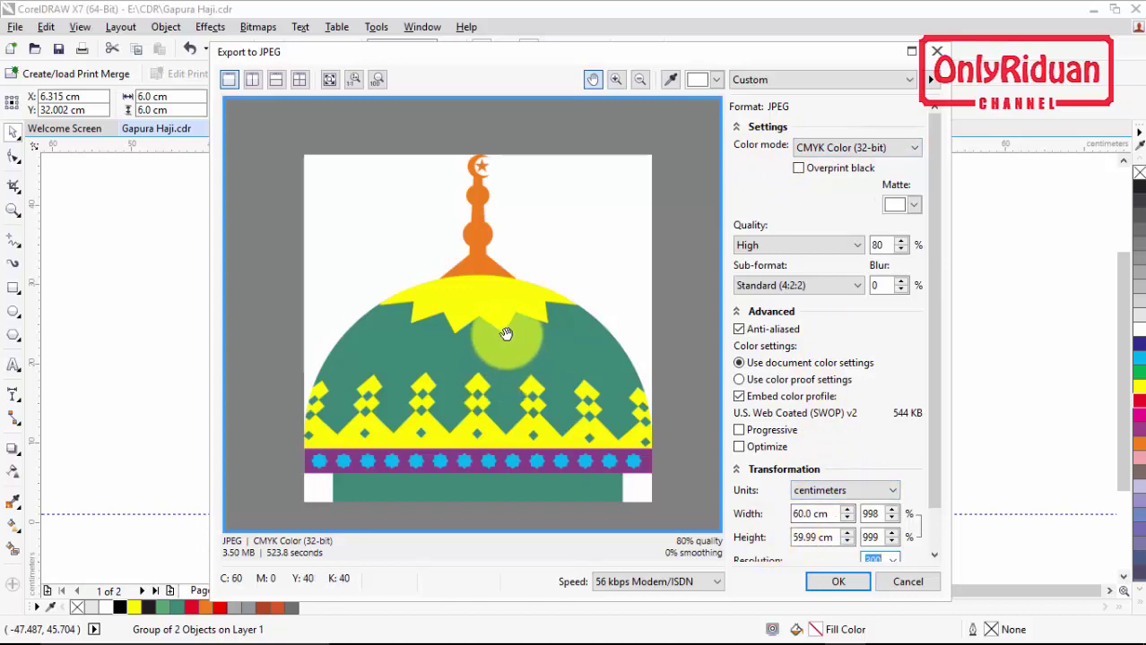
pyautogui.click(831, 585)
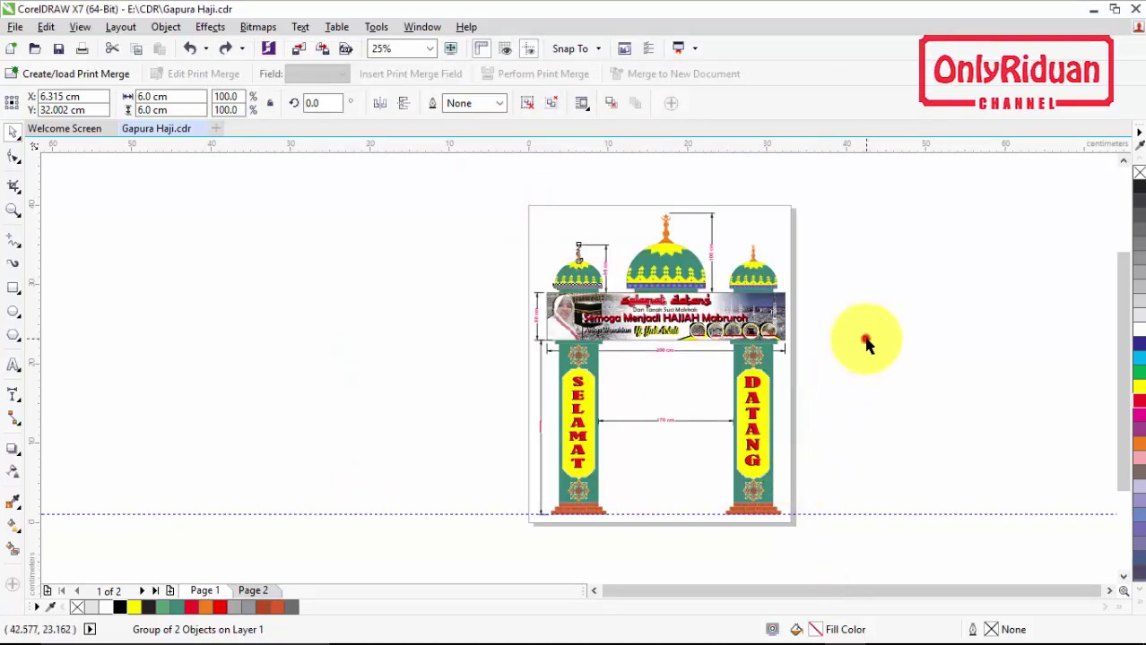
# Step: Select the large centre dome and start exporting it with the Kubah Kecil file name
pyautogui.click(865, 339)
pyautogui.click(676, 269)
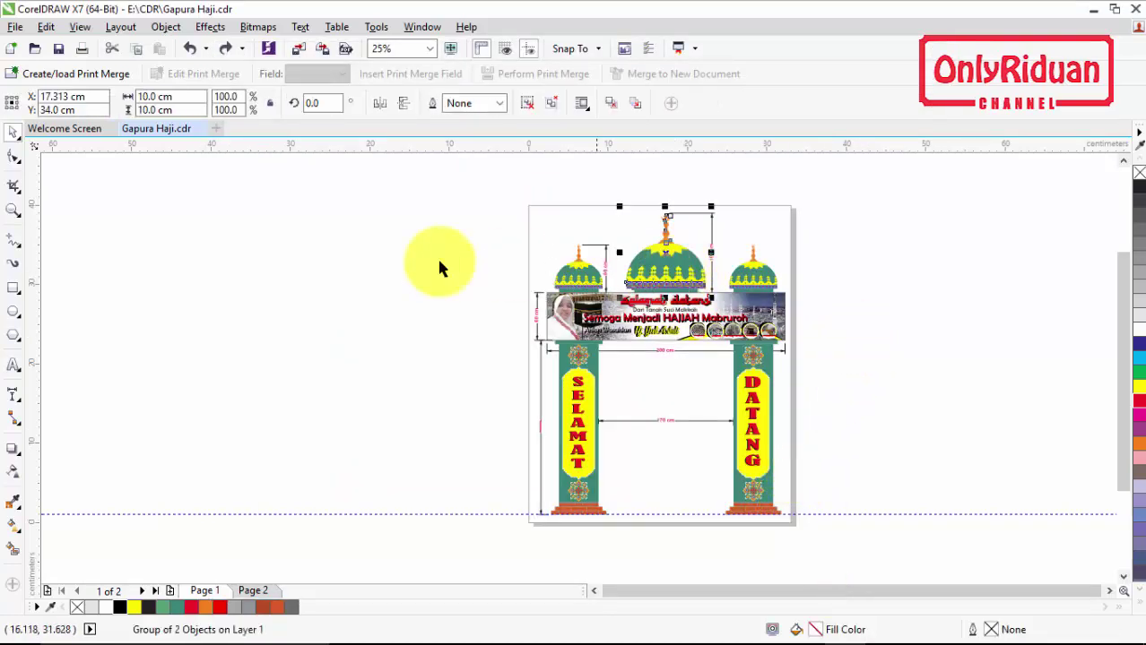
pyautogui.click(15, 28)
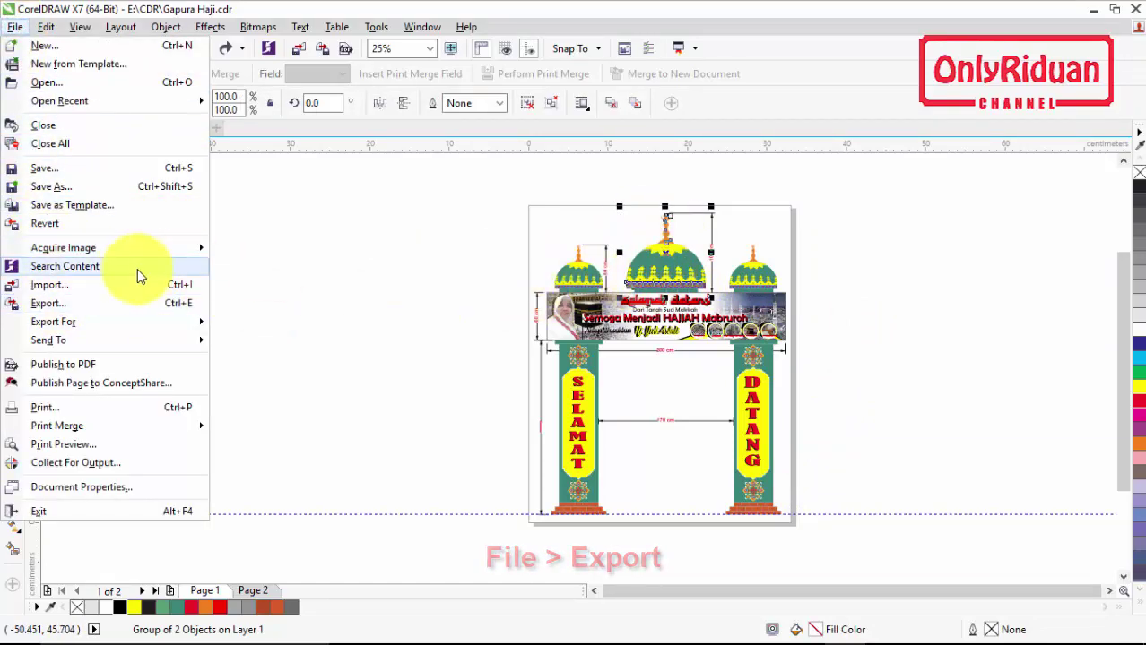
pyautogui.click(77, 303)
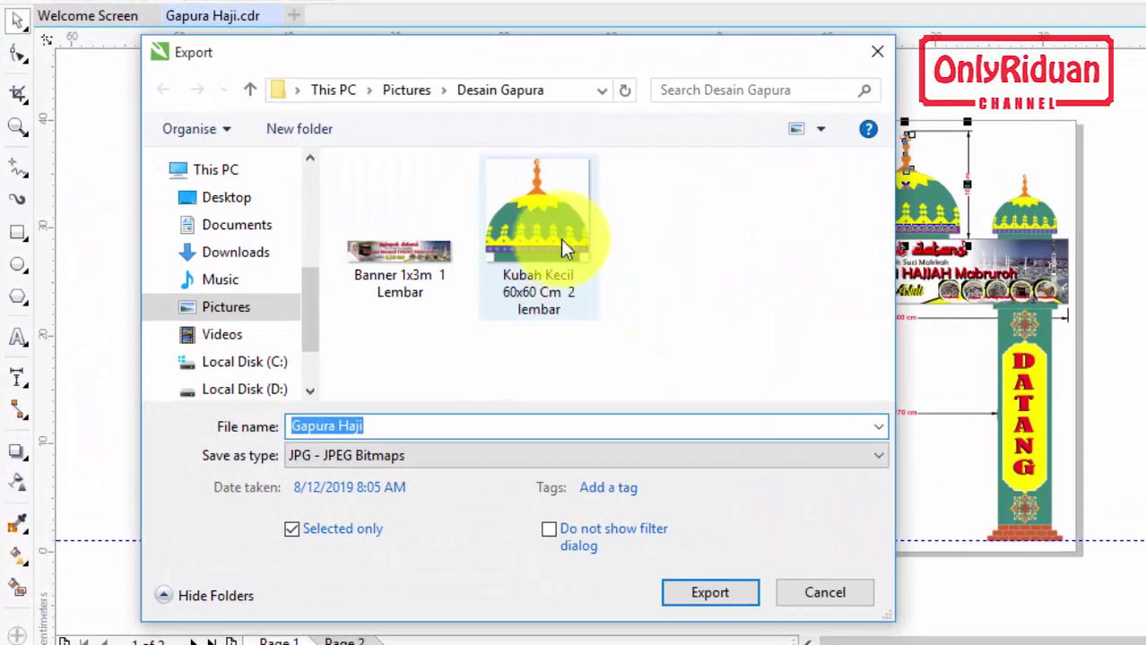
pyautogui.click(561, 239)
pyautogui.click(399, 428)
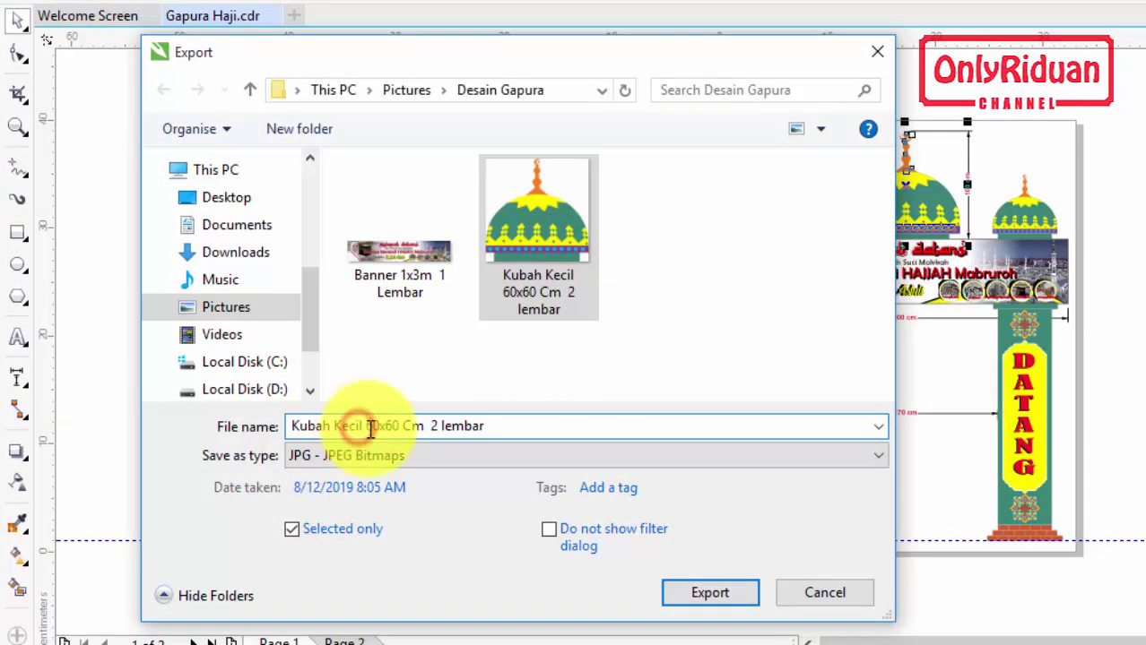
# Step: Rename the file to 'Kubah Besar 100x100 Cm 1 lembar' and export with Selected only
pyautogui.click(373, 426)
pyautogui.press('BackSpace')
pyautogui.press('BackSpace')
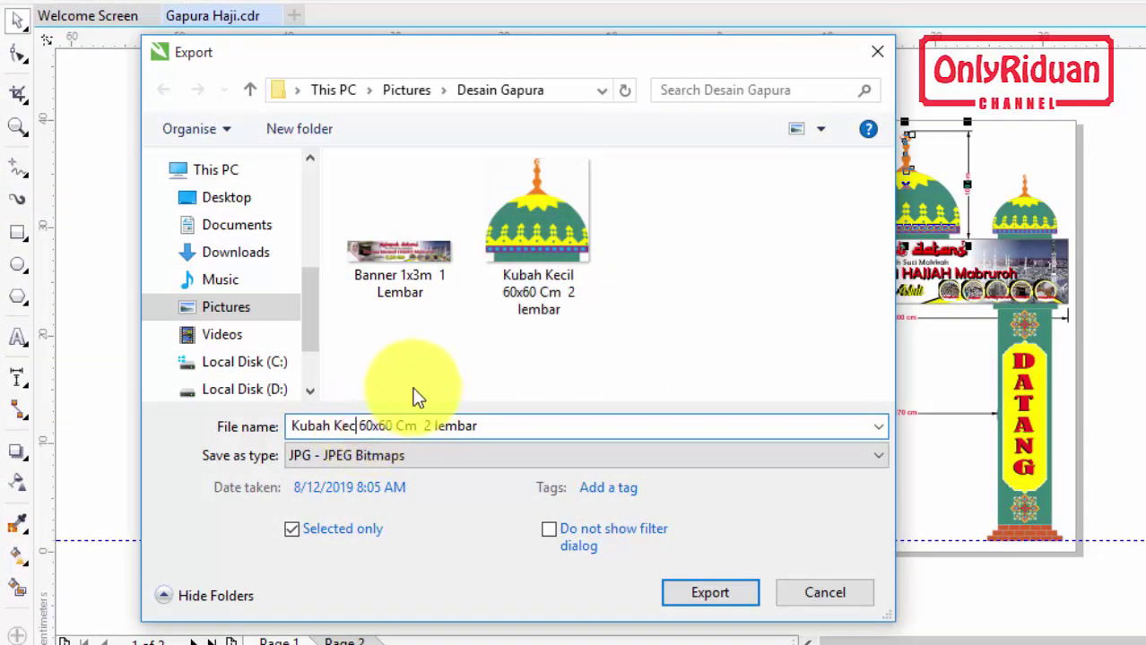
pyautogui.press('BackSpace')
pyautogui.press('BackSpace')
pyautogui.press('BackSpace')
pyautogui.write('Besar')
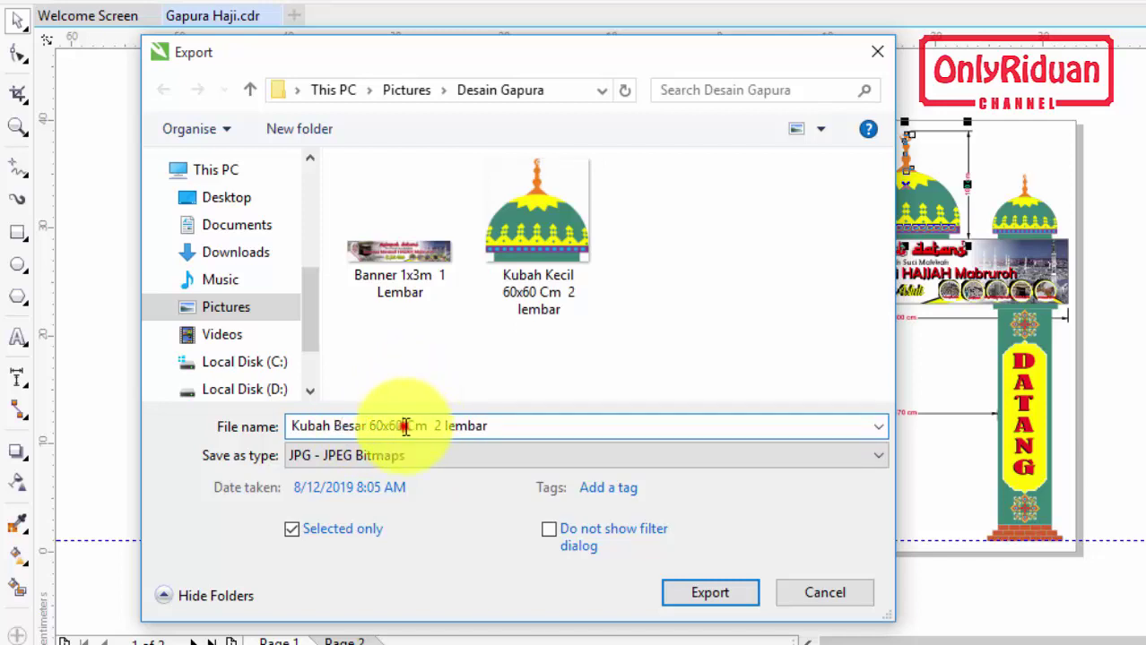
pyautogui.moveTo(404, 426); pyautogui.dragTo(369, 427)
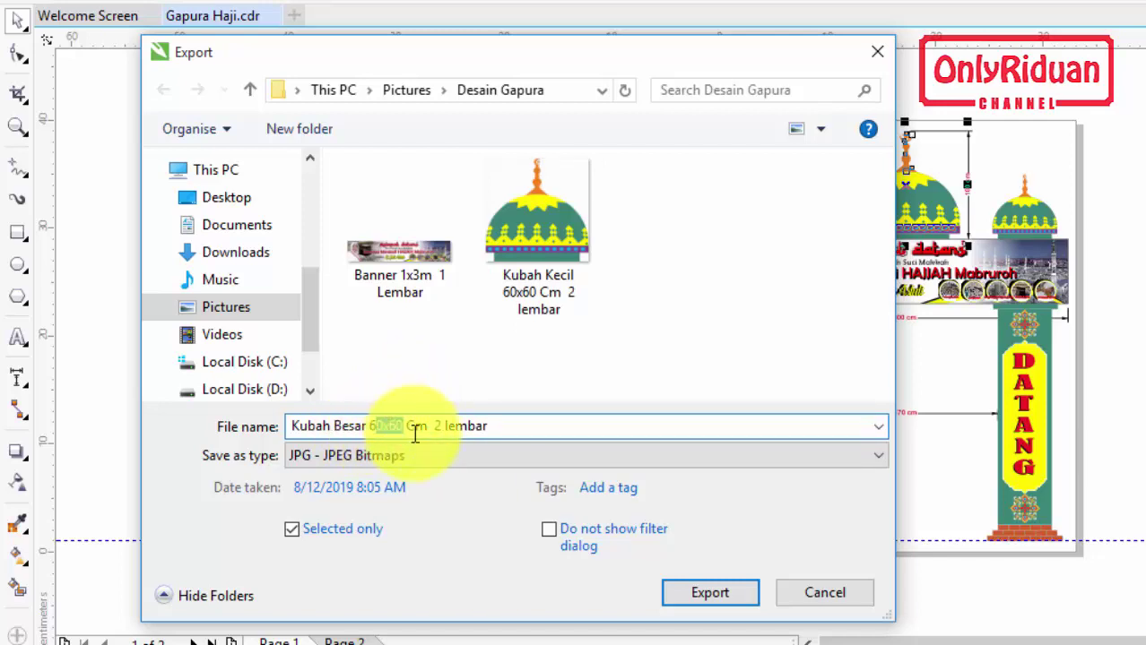
pyautogui.press('BackSpace')
pyautogui.write('100')
pyautogui.write('x100')
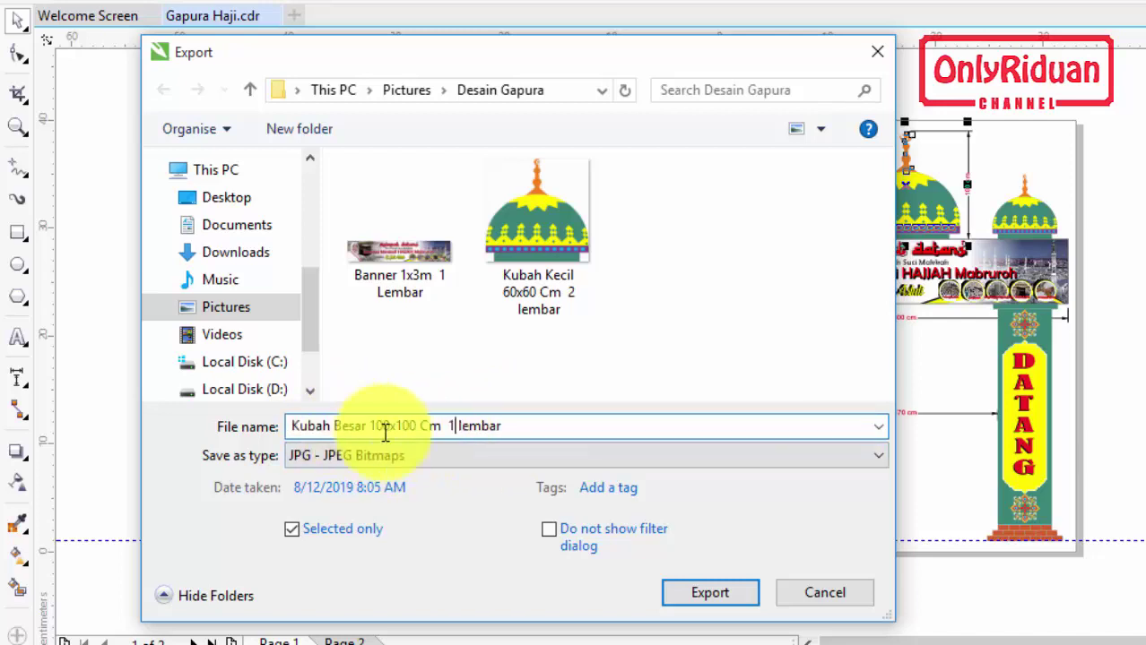
pyautogui.click(292, 529)
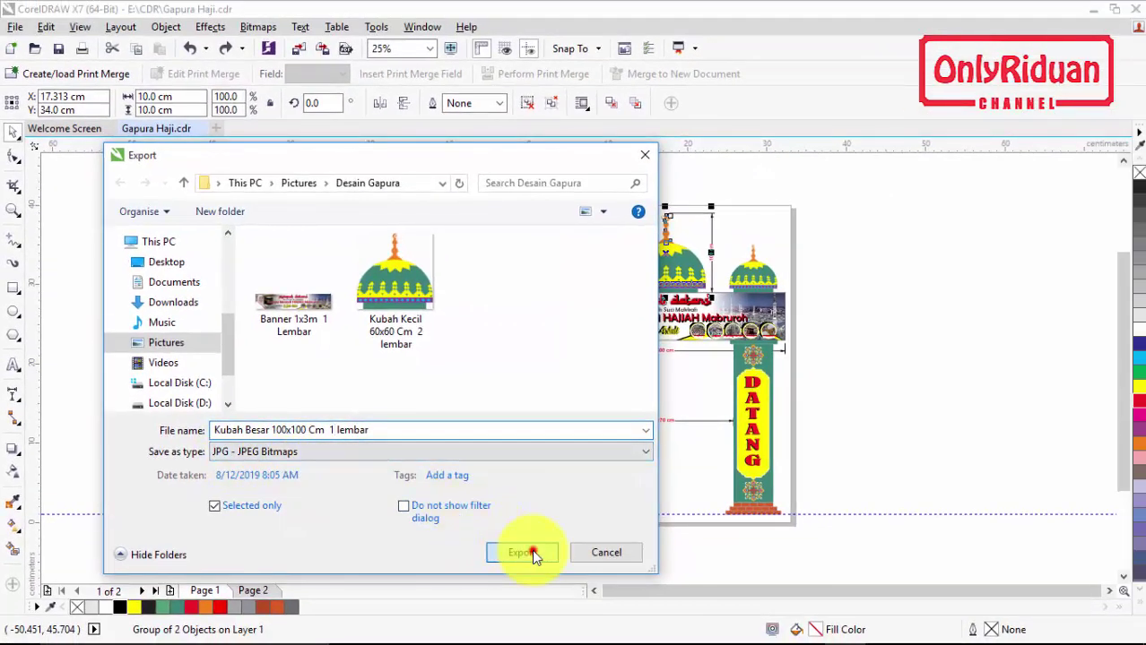
pyautogui.click(529, 550)
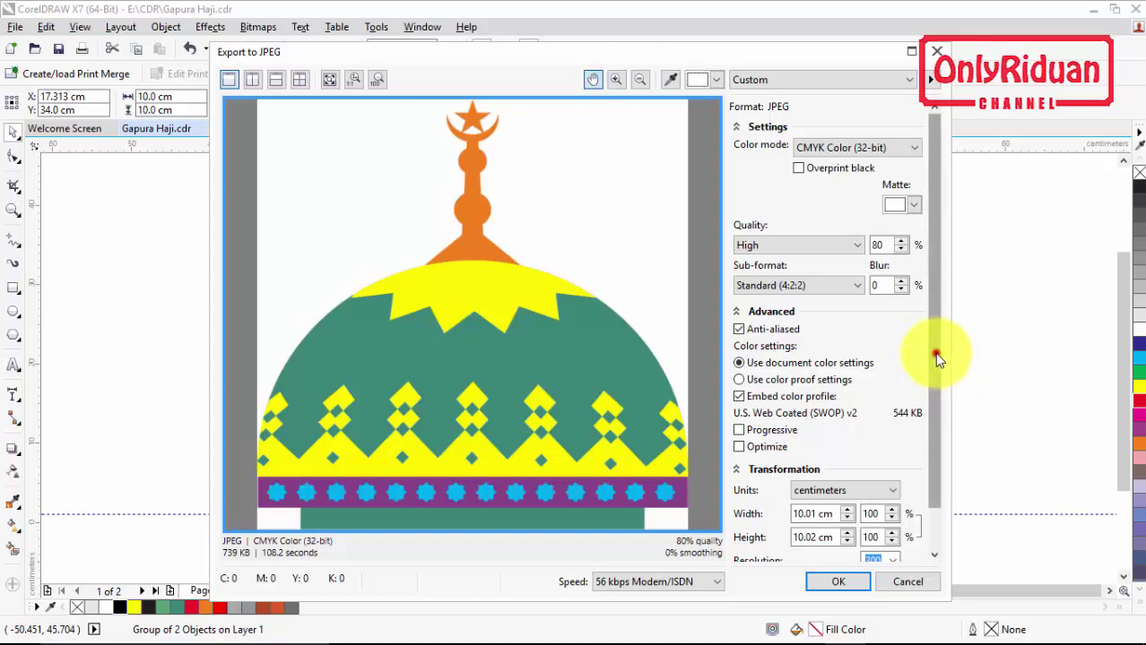
# Step: Set the large dome's JPEG width to 100 cm at 300 dpi resolution
pyautogui.moveTo(934, 353); pyautogui.dragTo(924, 475)
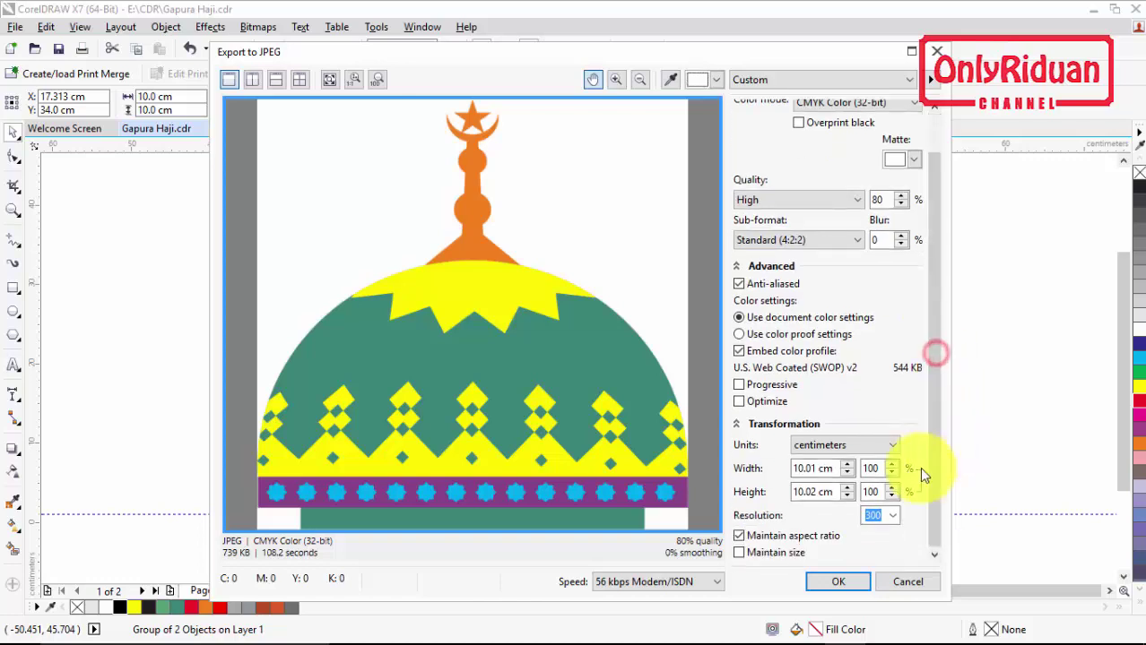
pyautogui.click(870, 516)
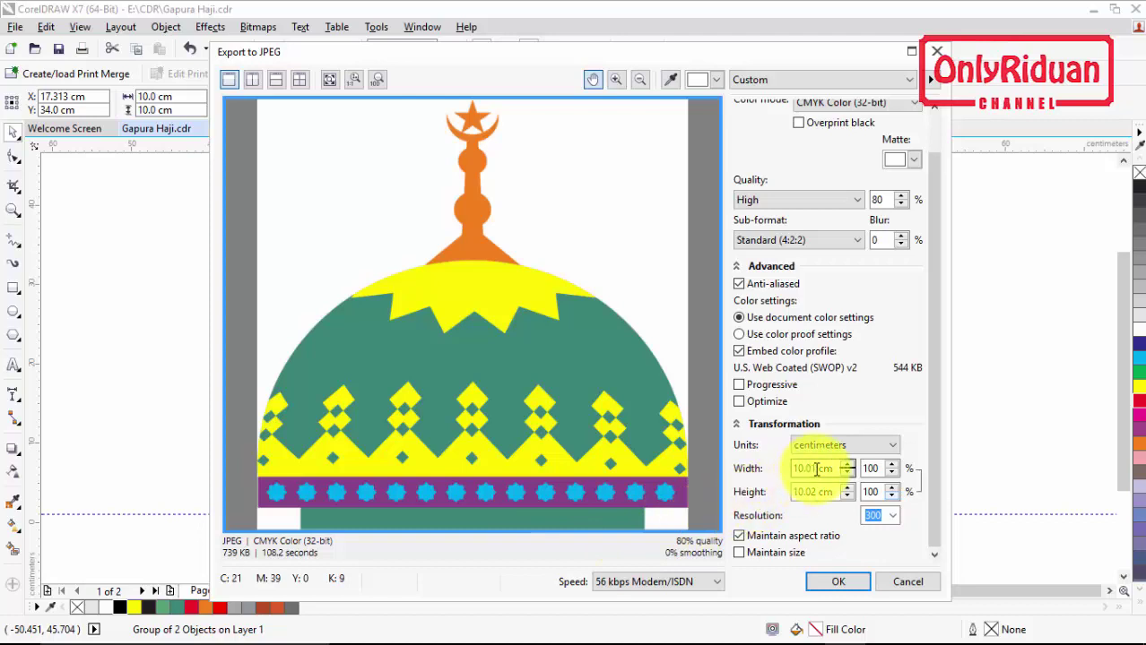
pyautogui.moveTo(816, 469); pyautogui.dragTo(785, 475)
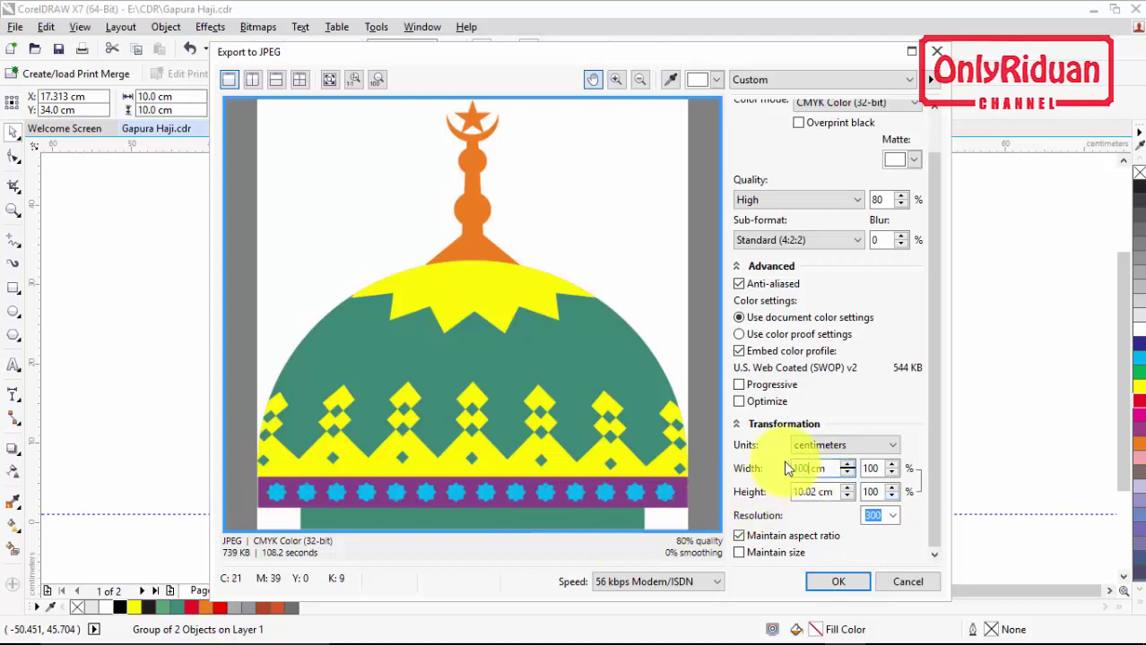
pyautogui.write('100')
pyautogui.press('Tab')
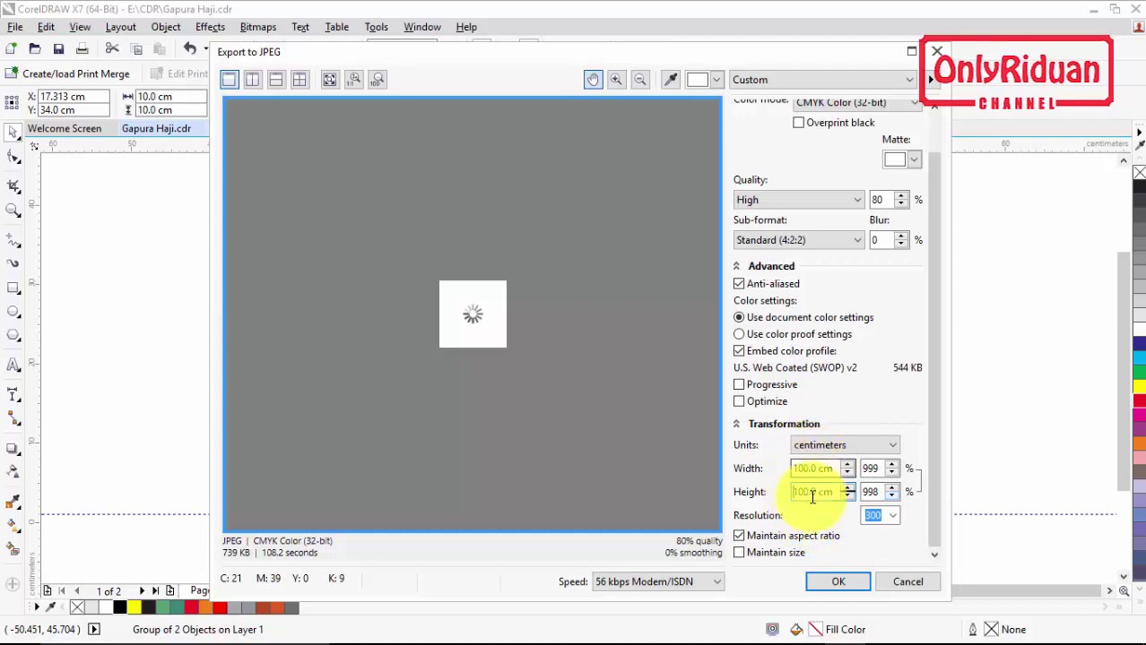
pyautogui.click(933, 435)
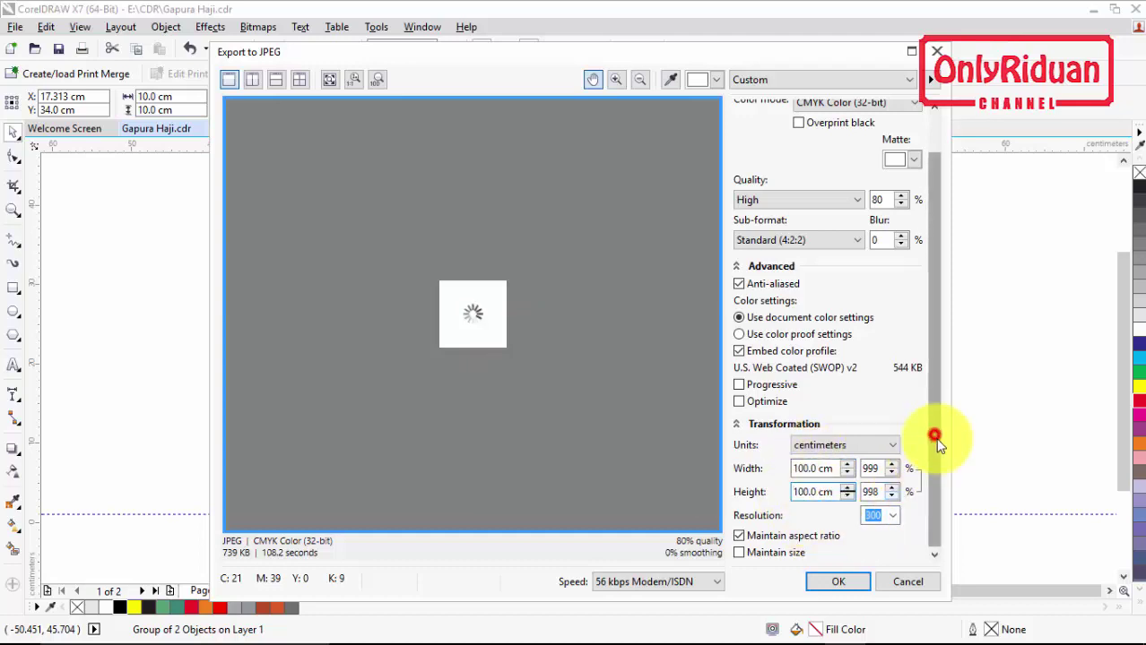
pyautogui.click(940, 254)
pyautogui.click(932, 220)
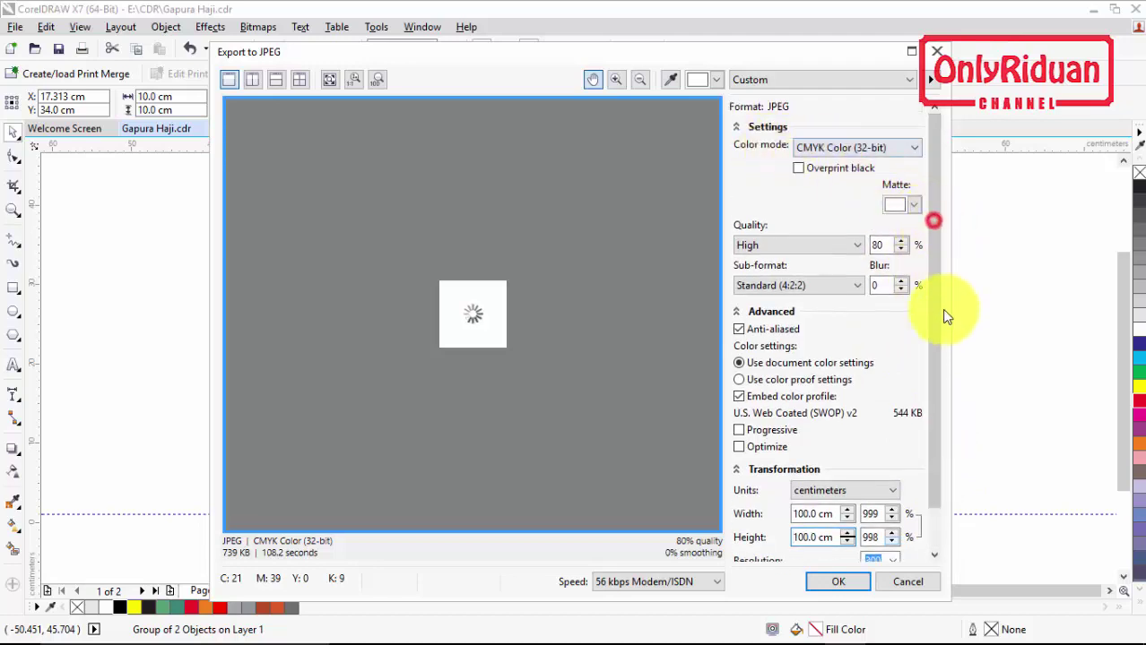
pyautogui.scroll(-1, 539, 386)
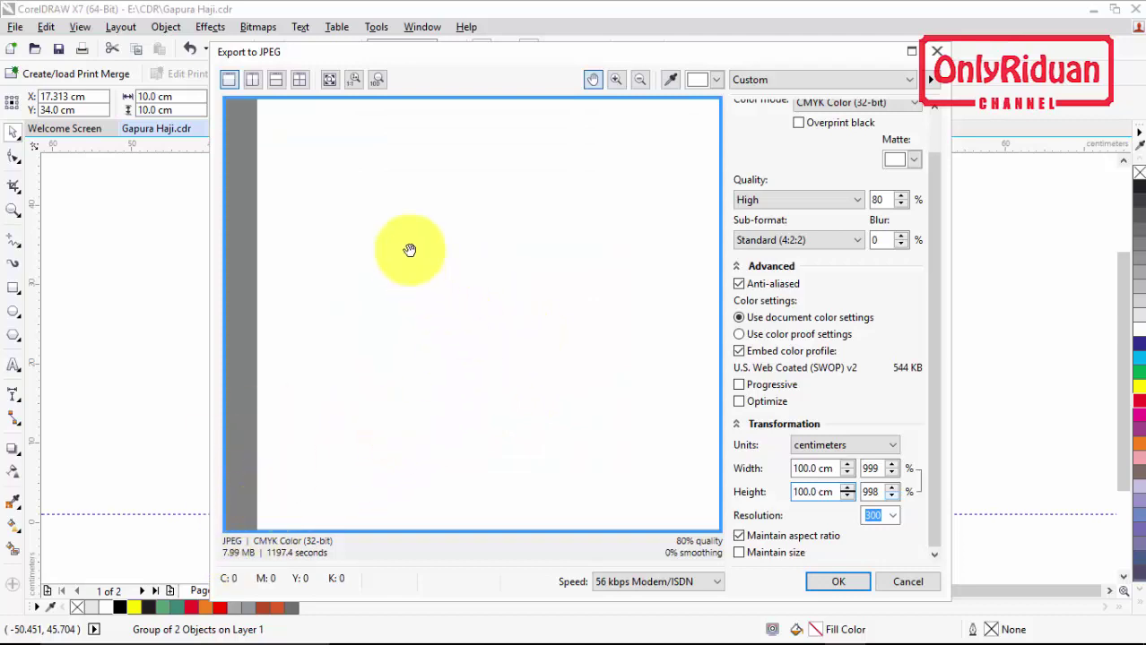
pyautogui.scroll(-2, 460, 251)
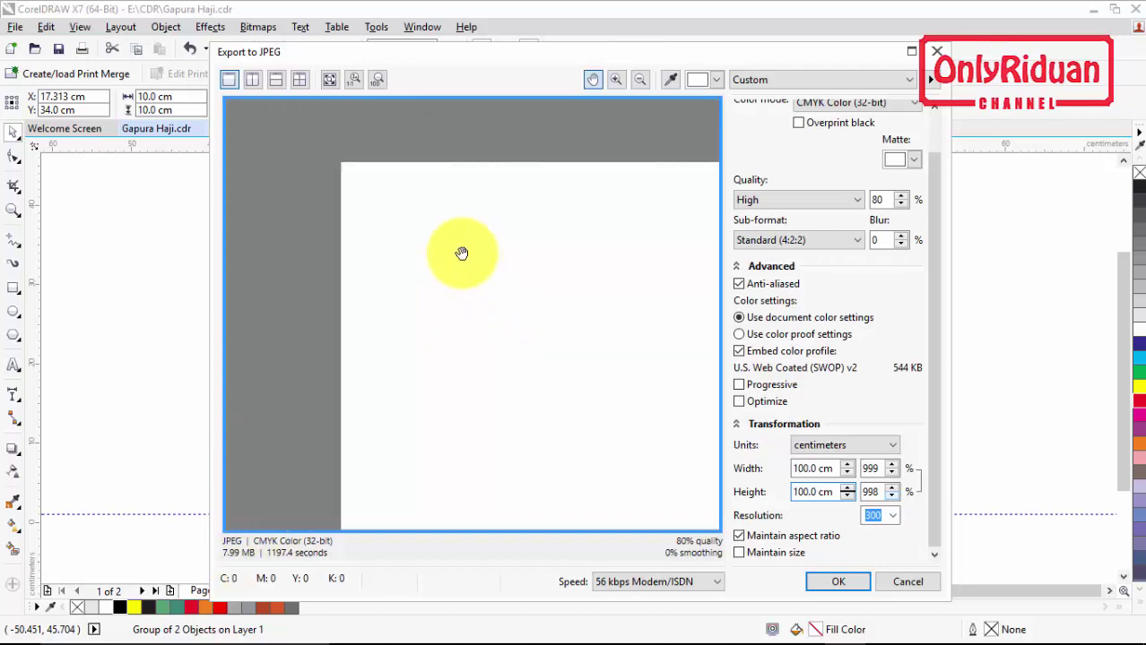
# Step: Confirm the 100 × 100 cm dome export after checking the preview, then select the left pillar
pyautogui.rightClick(515, 276)
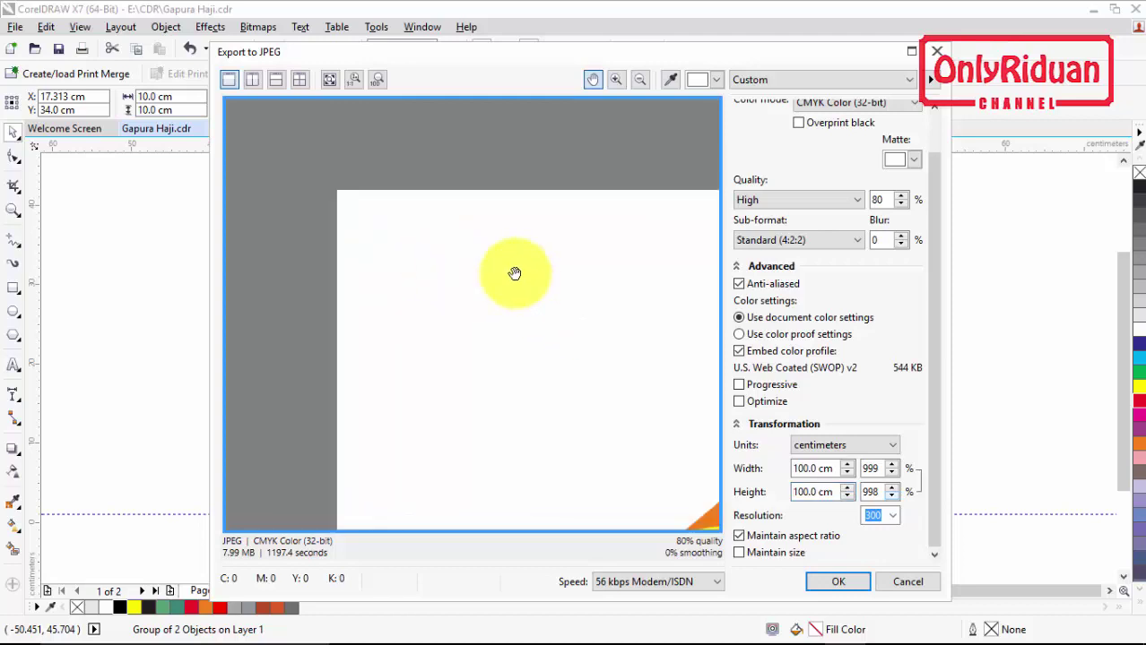
pyautogui.rightClick(573, 307)
pyautogui.rightClick(614, 312)
pyautogui.rightClick(556, 282)
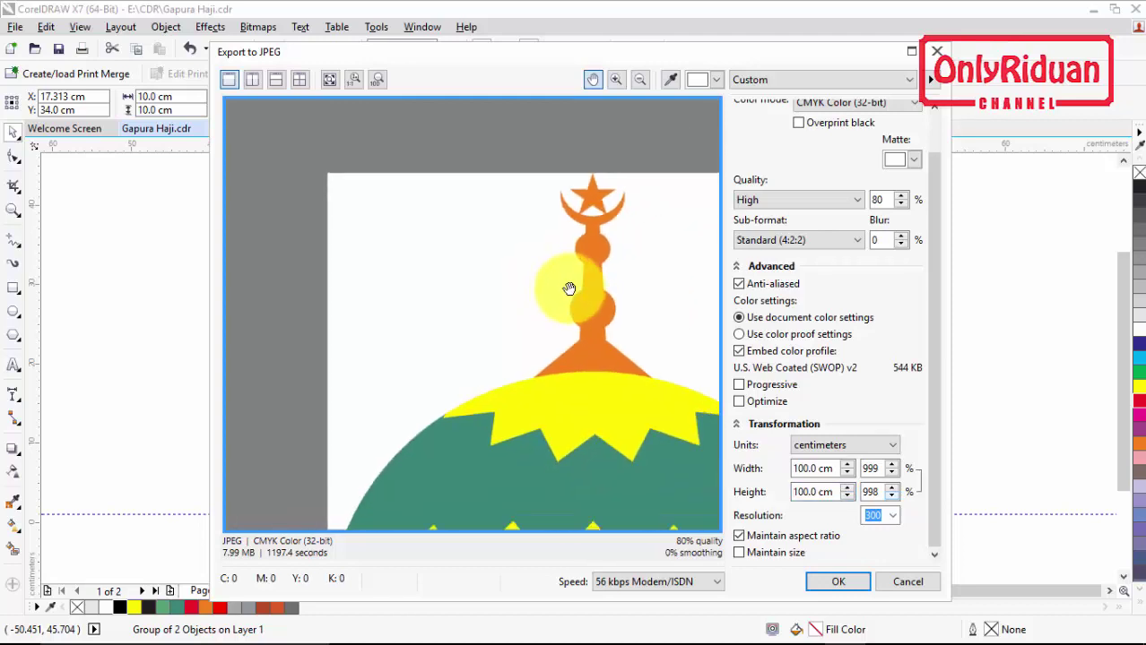
pyautogui.rightClick(572, 290)
pyautogui.rightClick(506, 273)
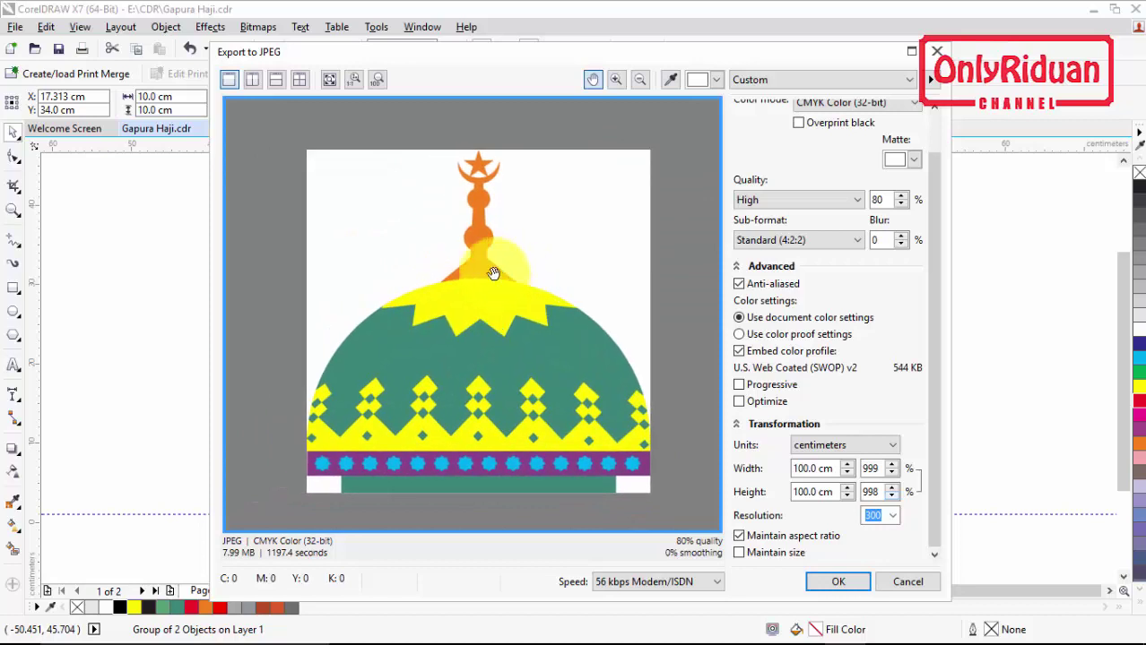
pyautogui.click(838, 582)
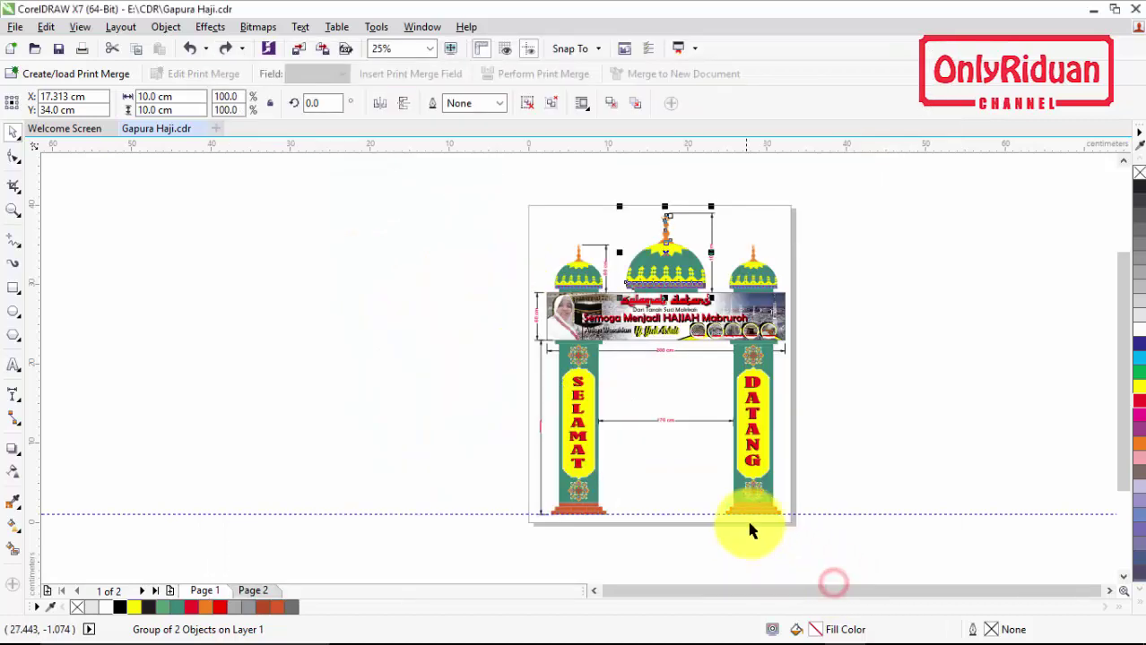
pyautogui.click(888, 403)
pyautogui.click(582, 385)
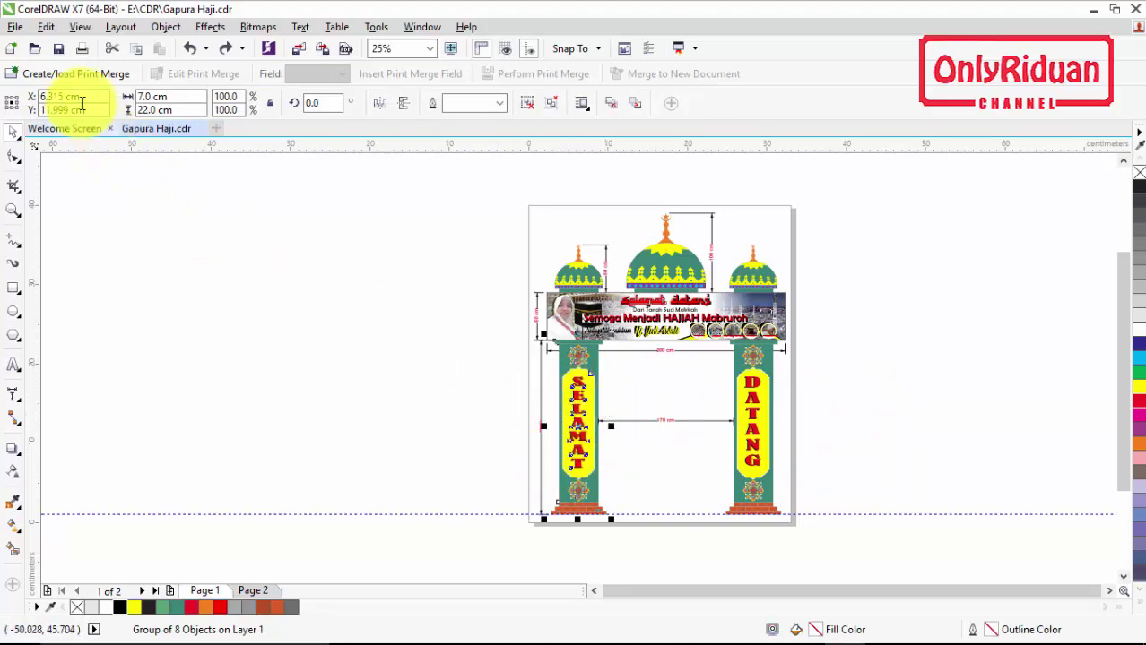
# Step: Export the left pillar as JPG 'Tiang Kiri 70x220 Cm 1 lembar' with Selected only
pyautogui.click(16, 28)
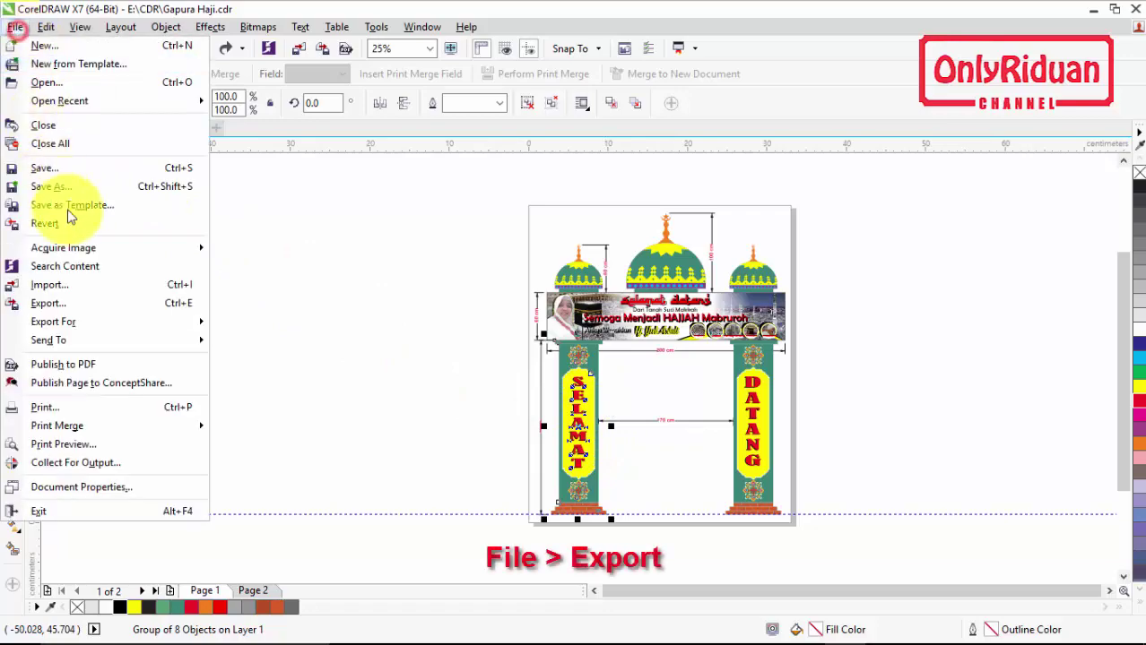
pyautogui.click(65, 301)
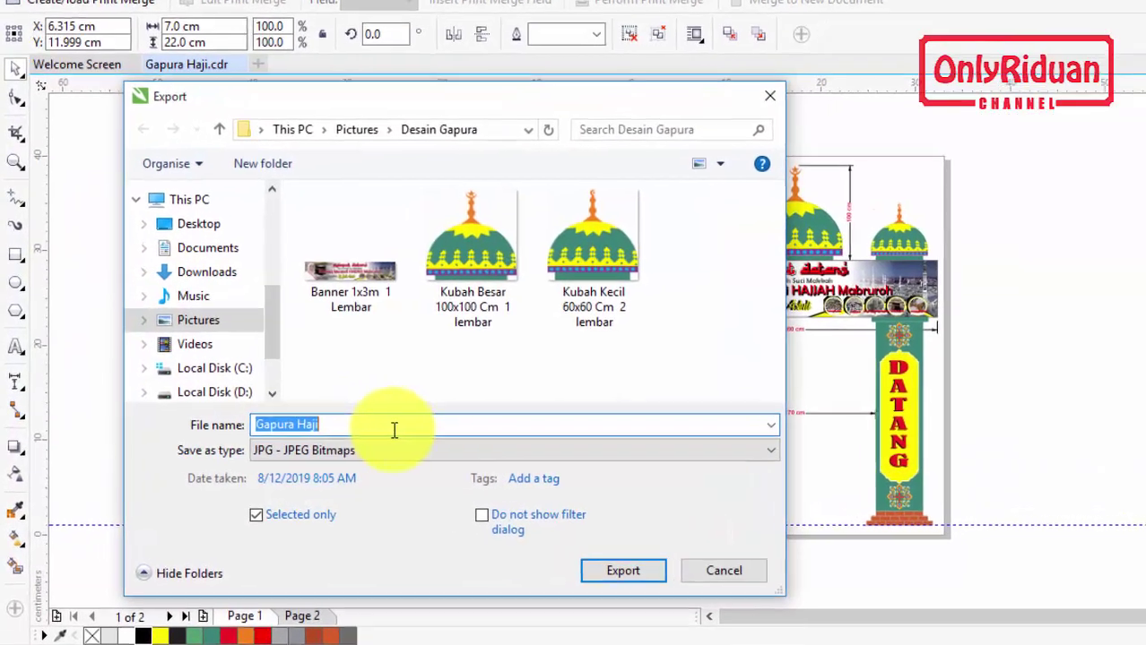
pyautogui.write('Tiang')
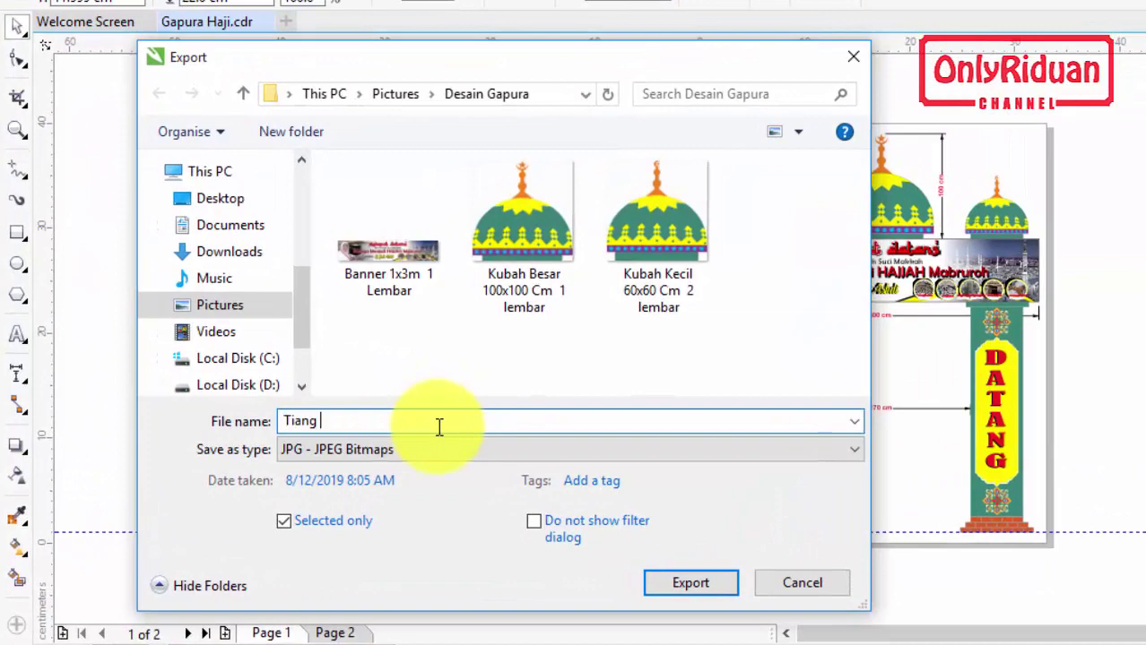
pyautogui.write('iri')
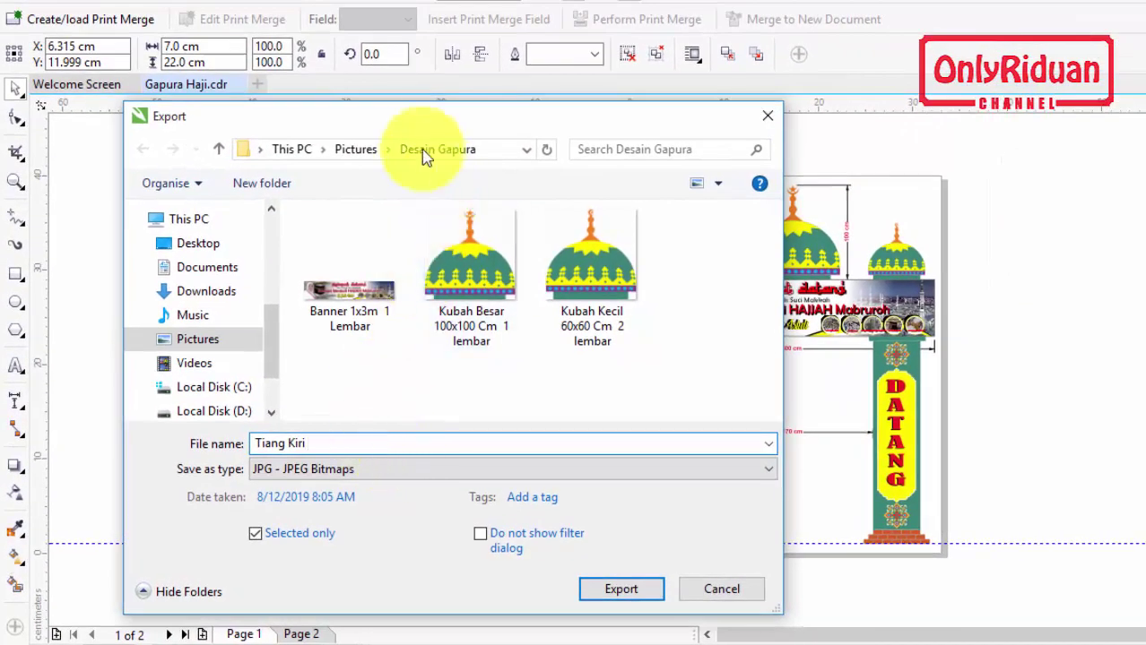
pyautogui.moveTo(421, 117)
pyautogui.mouseDown()
pyautogui.moveTo(249, 242)
pyautogui.moveTo(288, 173)
pyautogui.moveTo(552, 137)
pyautogui.mouseUp()
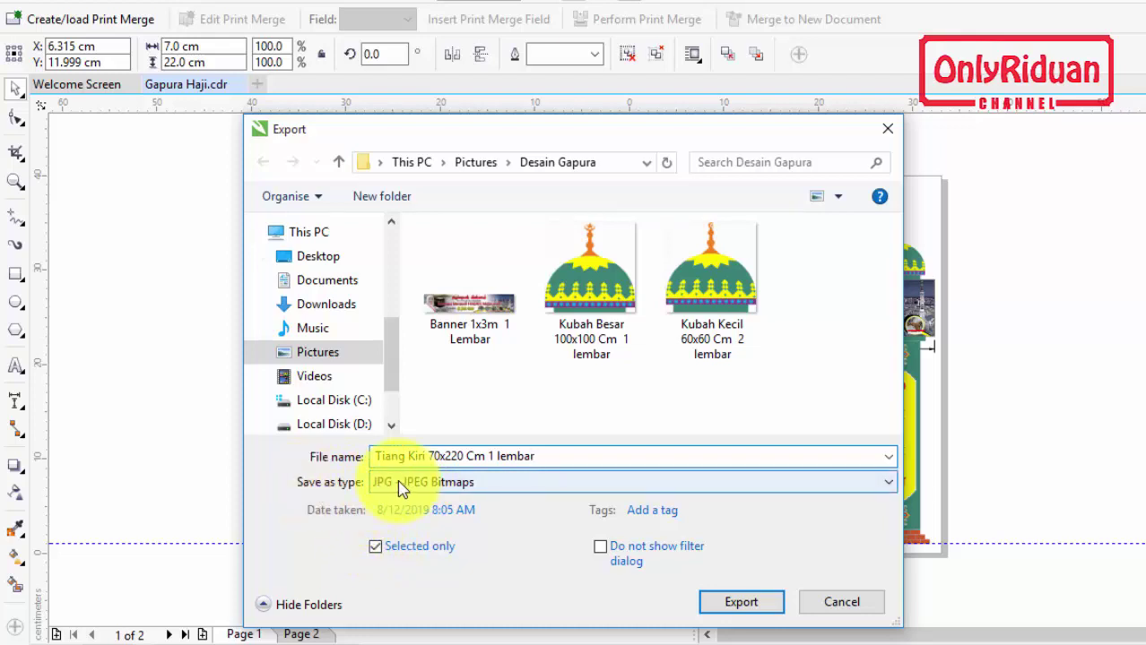
pyautogui.click(740, 601)
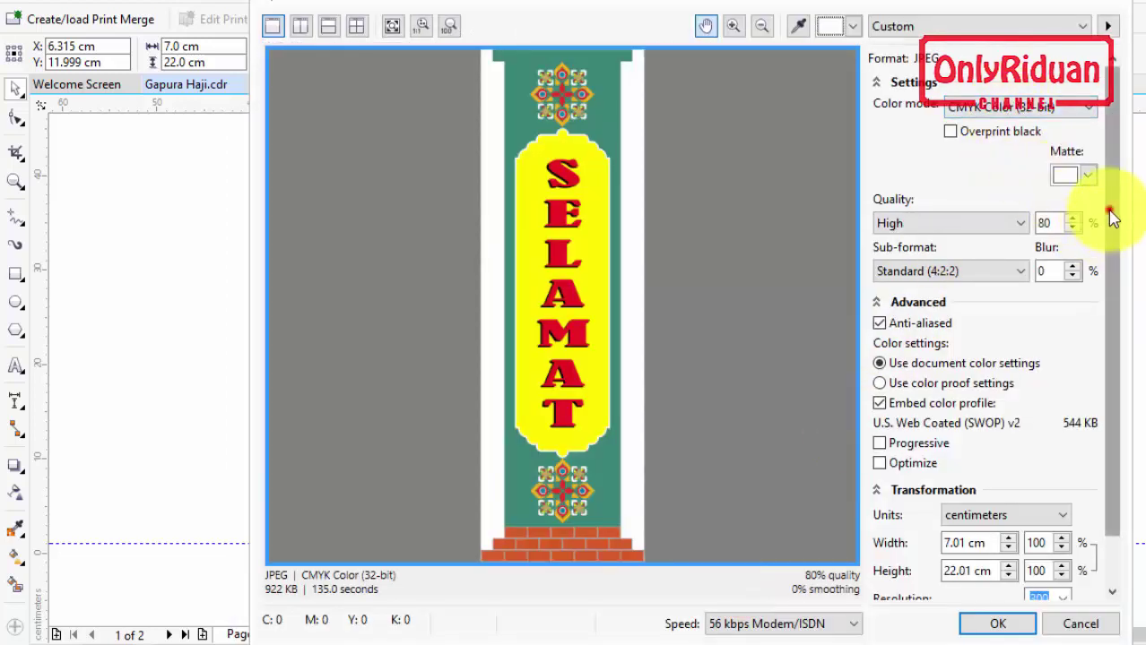
# Step: Set the left pillar's JPEG width to 70 cm, initially choosing 150 resolution
pyautogui.moveTo(1114, 204); pyautogui.dragTo(1118, 312)
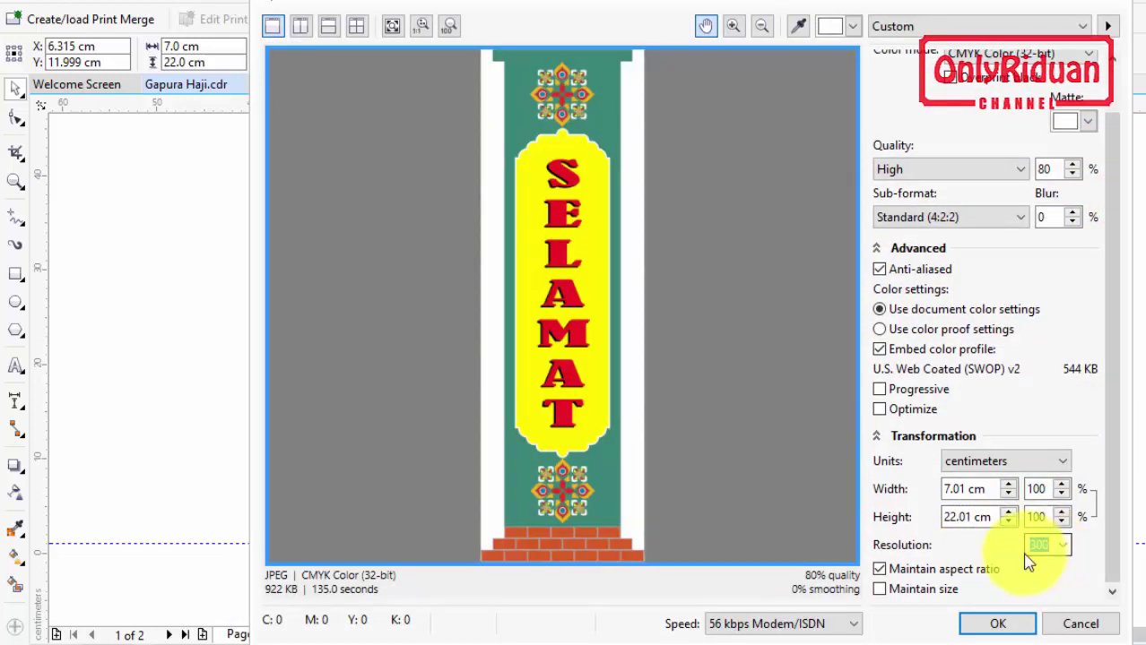
pyautogui.click(1063, 545)
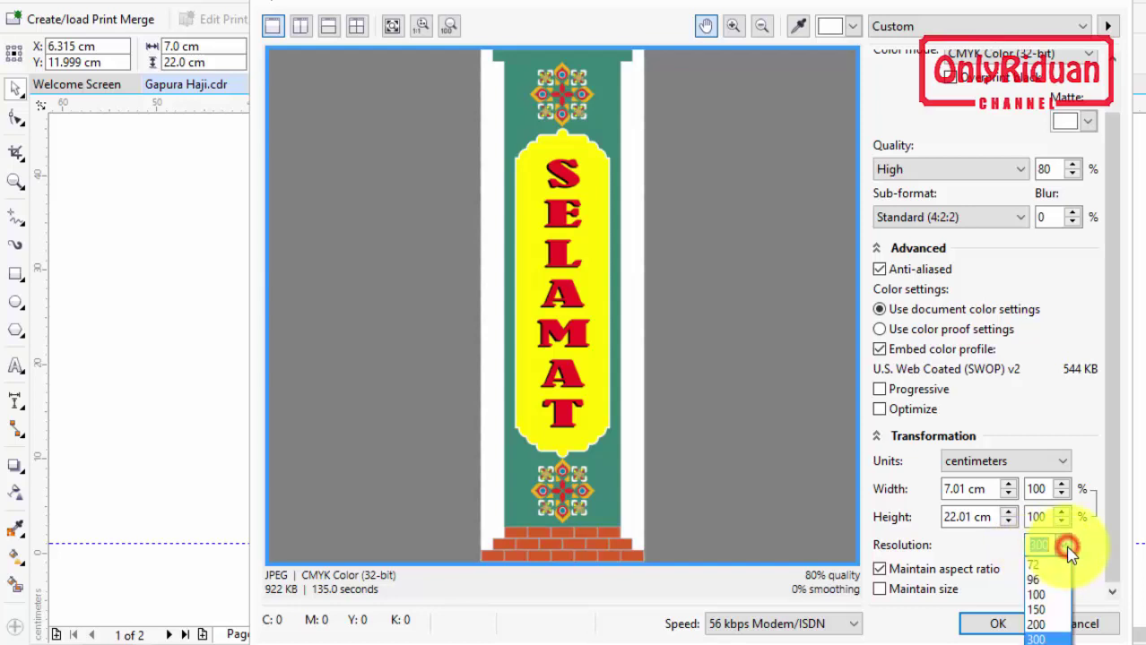
pyautogui.click(1036, 609)
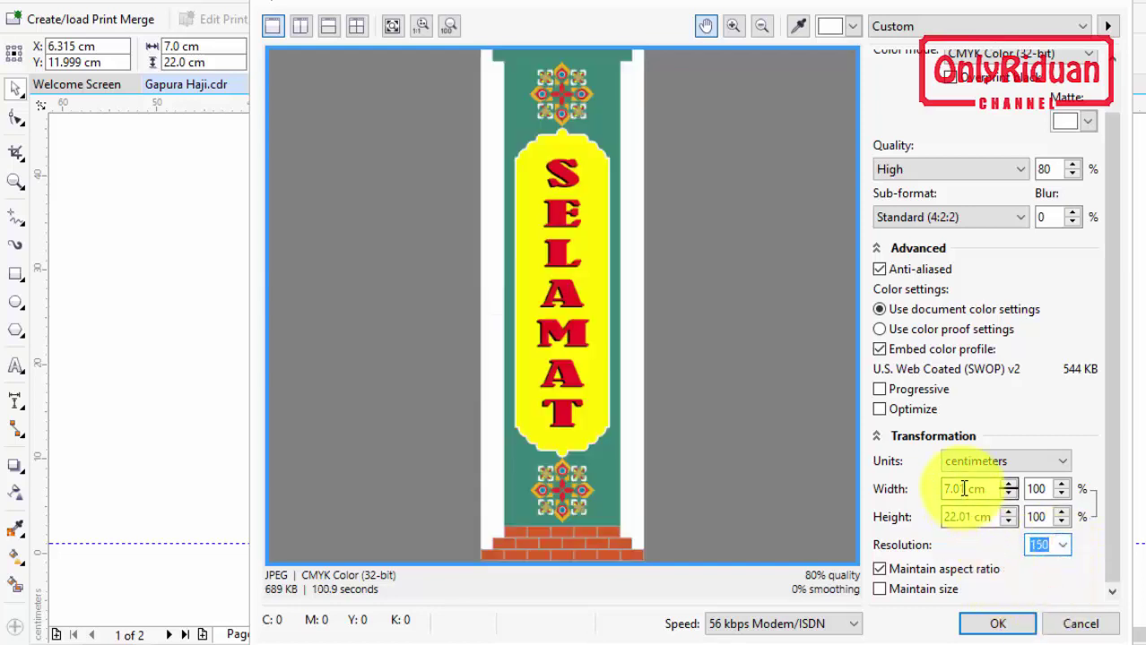
pyautogui.click(962, 486)
pyautogui.click(950, 491)
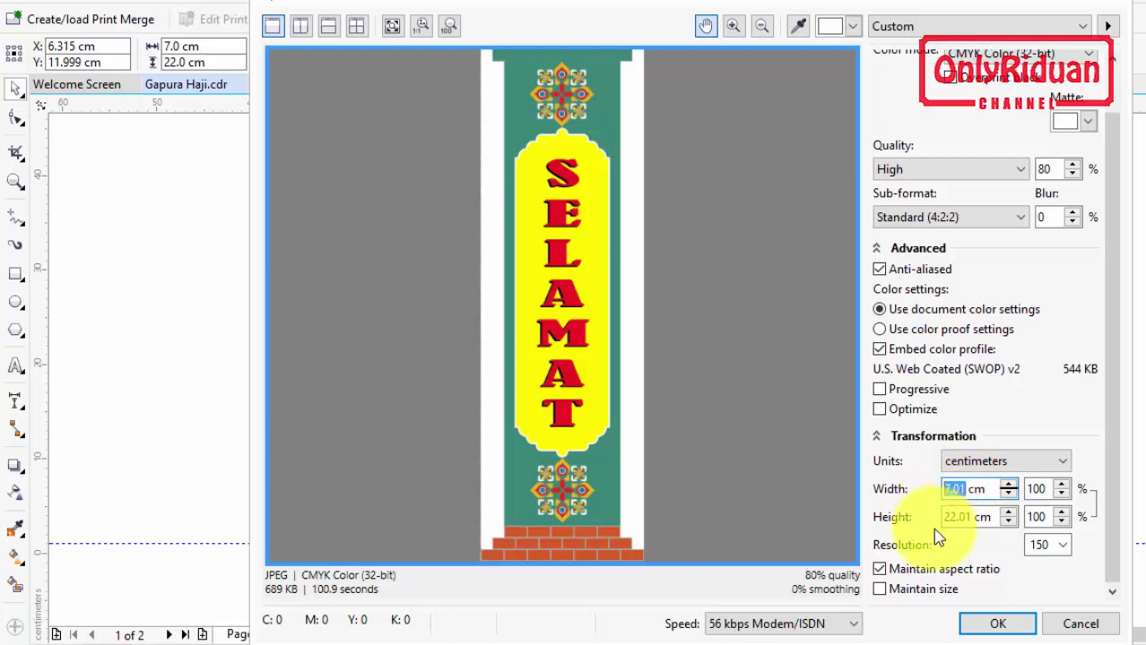
pyautogui.write('7')
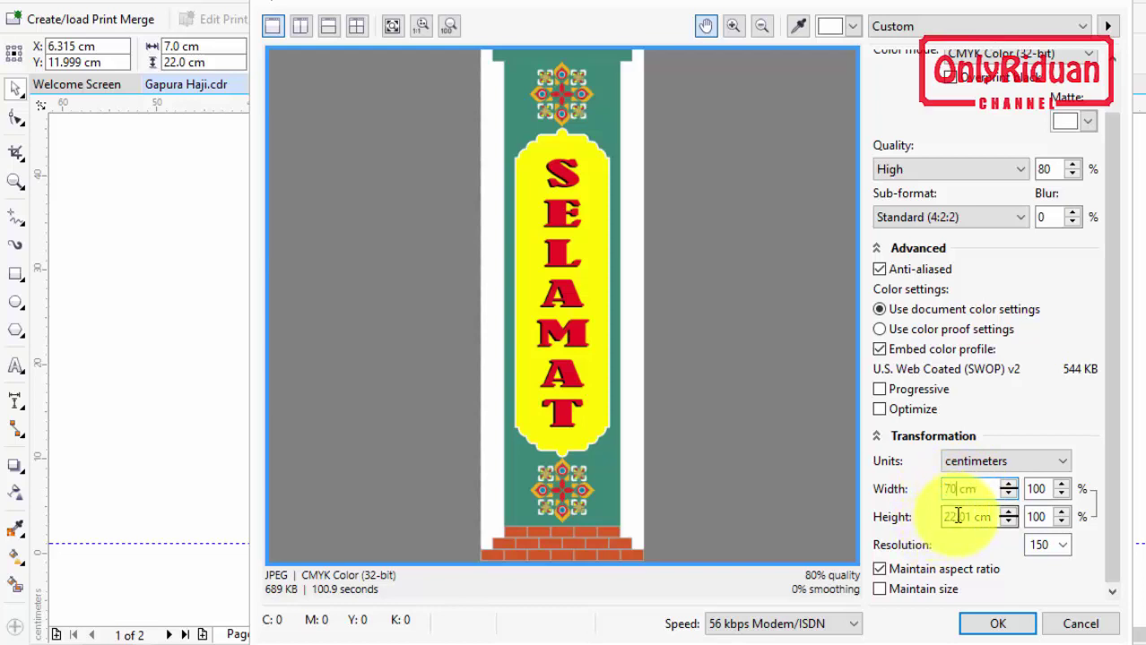
pyautogui.click(957, 516)
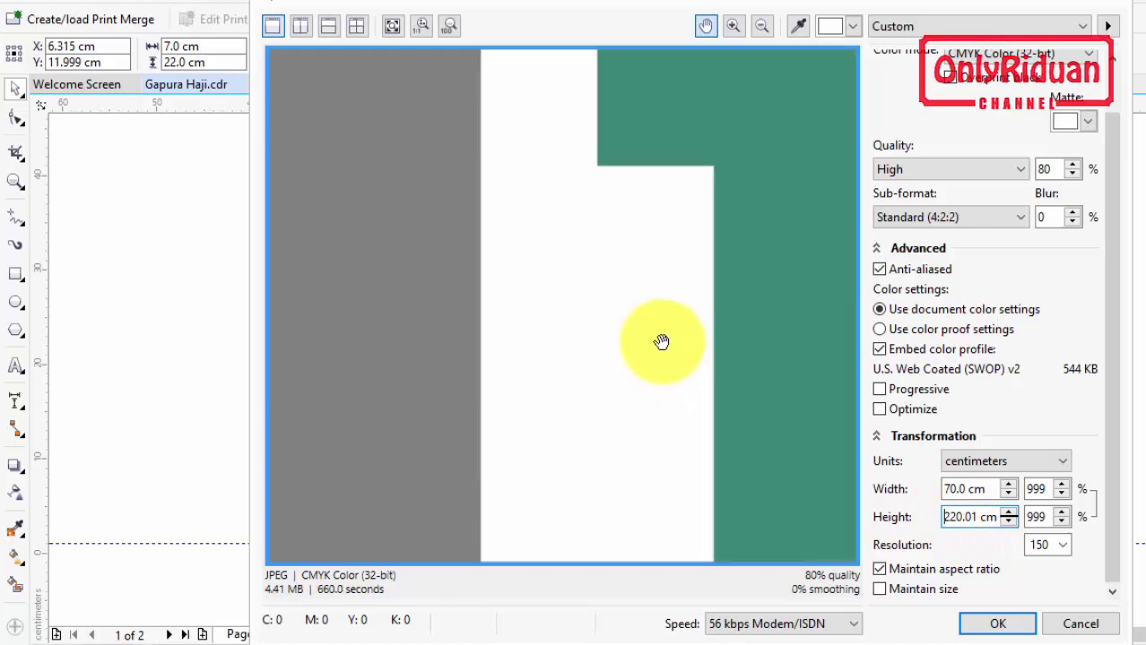
# Step: Centre the pillar in the preview, switch the resolution to 200 dpi, and confirm
pyautogui.scroll(-3, 663, 324)
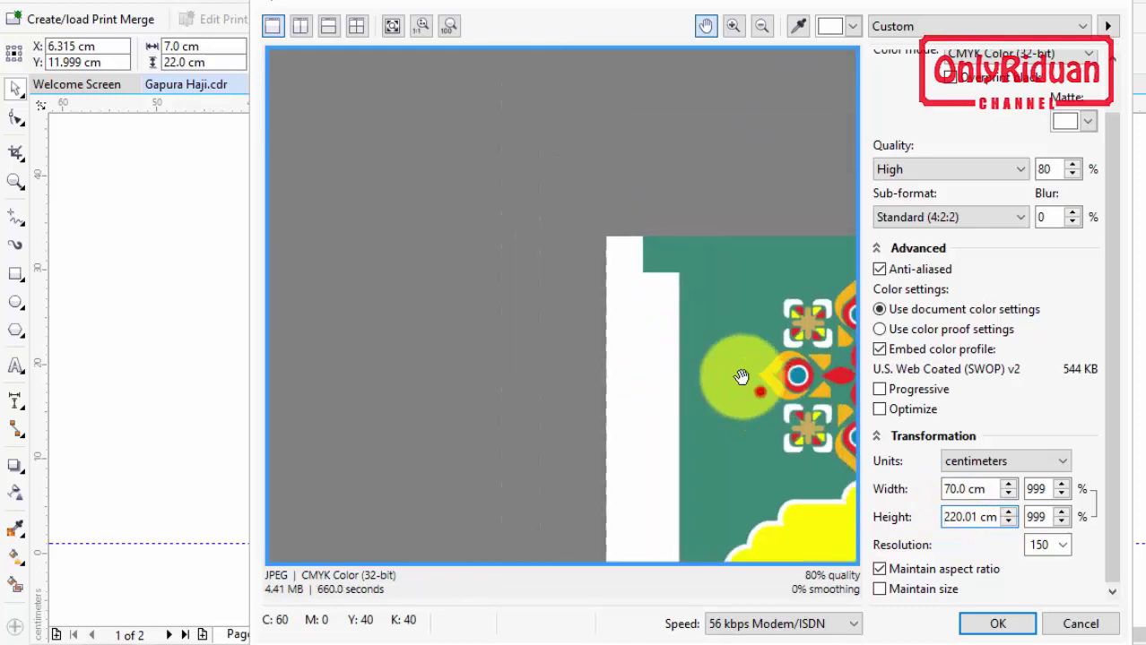
pyautogui.moveTo(740, 377); pyautogui.dragTo(593, 332)
pyautogui.scroll(-2, 631, 327)
pyautogui.scroll(-1, 621, 328)
pyautogui.moveTo(689, 448)
pyautogui.mouseDown()
pyautogui.moveTo(600, 448)
pyautogui.moveTo(606, 295)
pyautogui.moveTo(552, 384)
pyautogui.mouseUp()
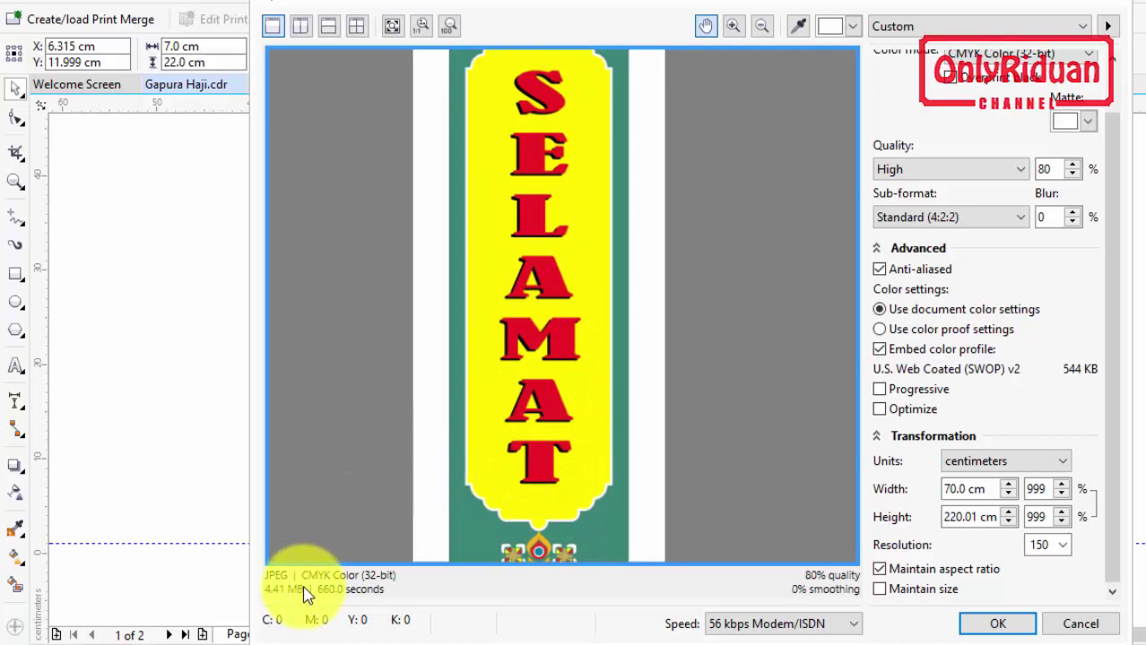
pyautogui.click(1058, 545)
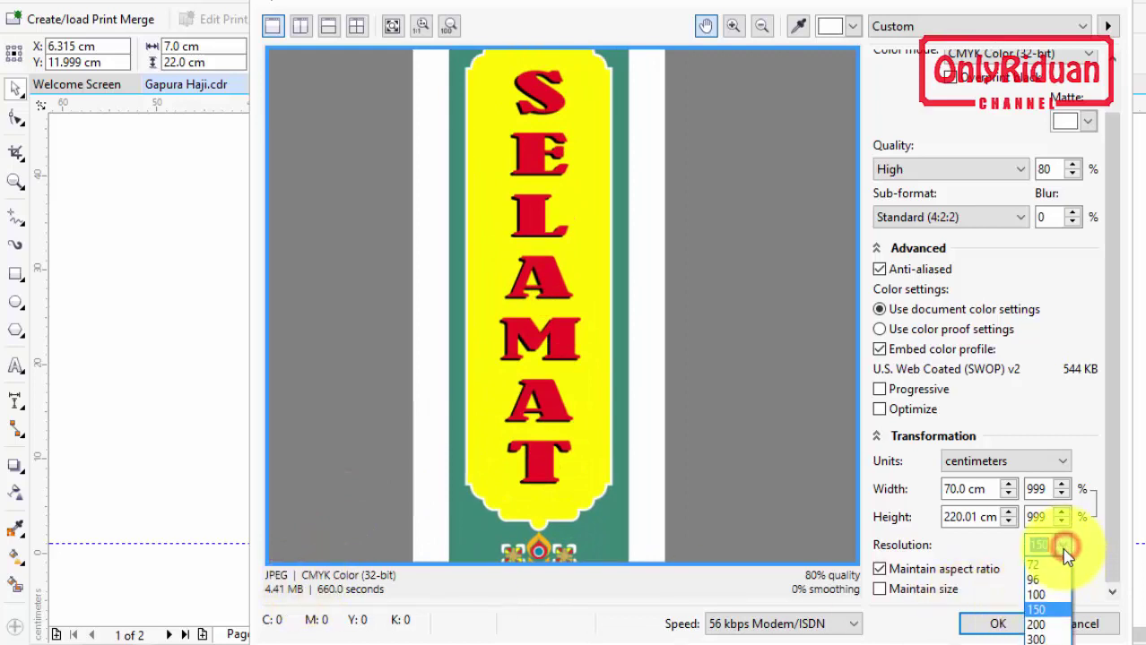
pyautogui.click(1047, 626)
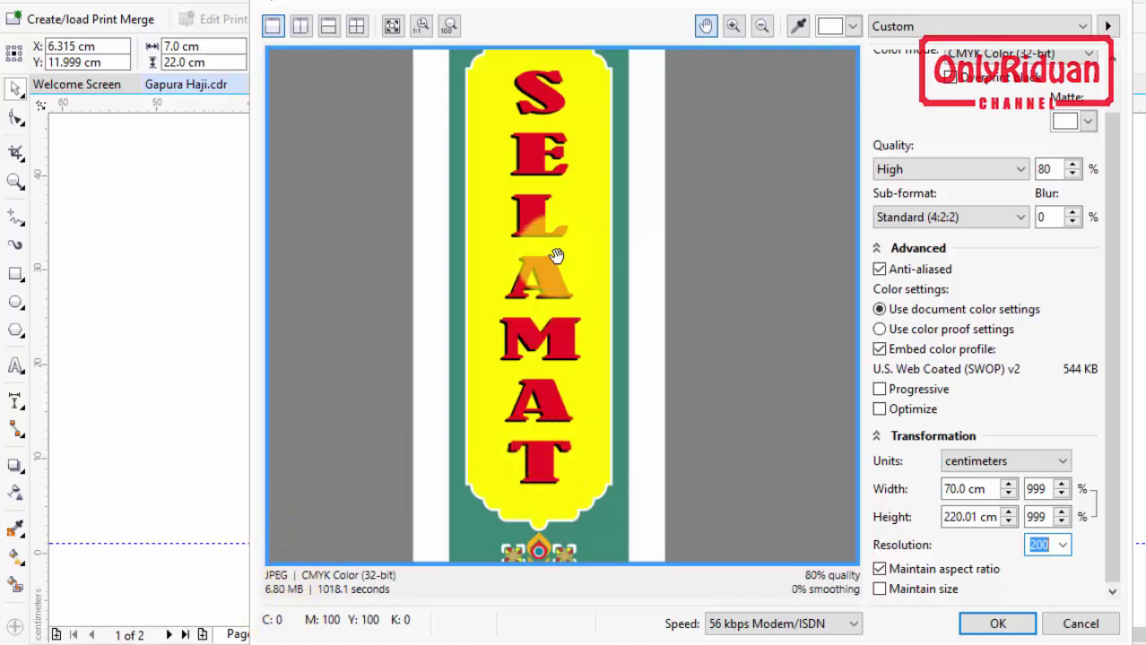
pyautogui.scroll(-2, 557, 264)
pyautogui.scroll(1, 562, 266)
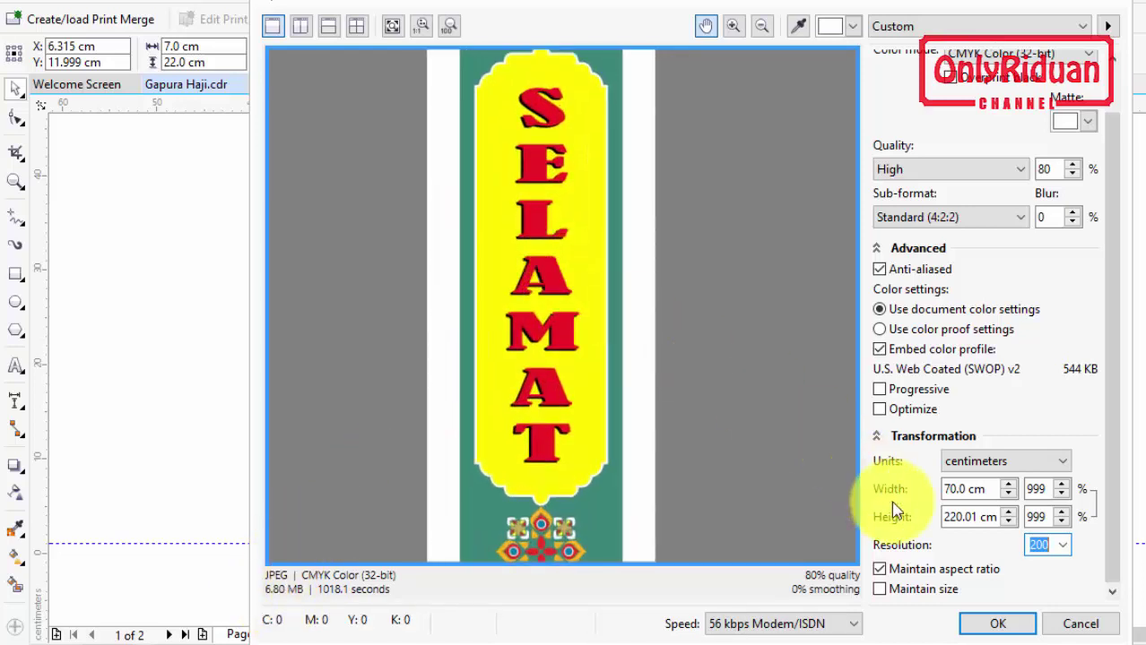
pyautogui.click(976, 623)
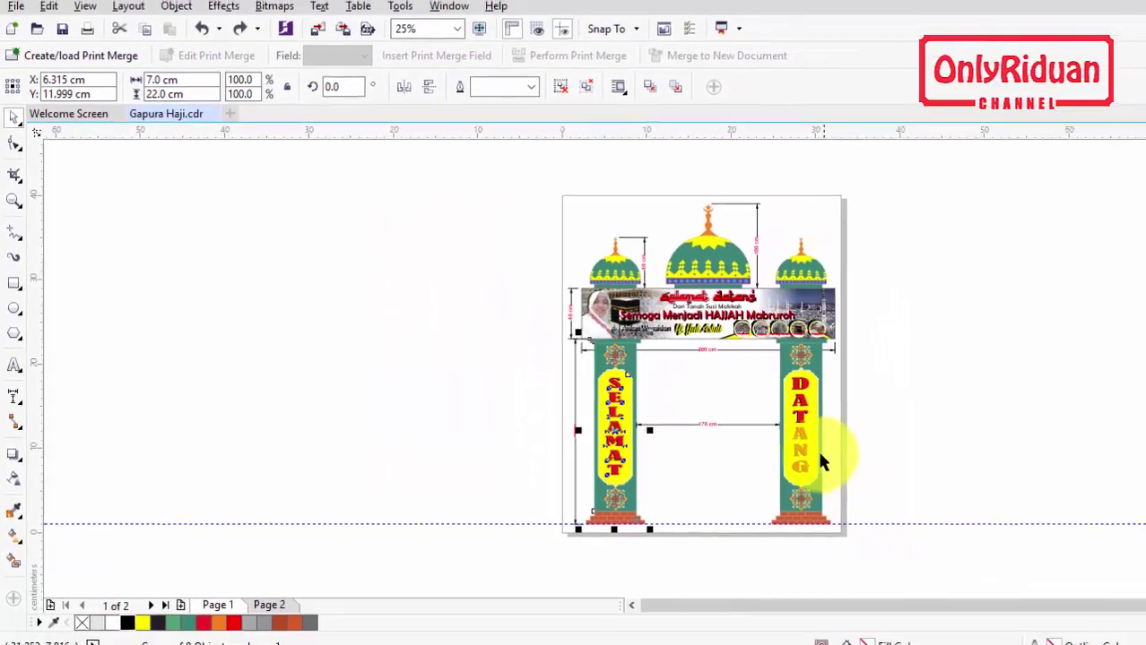
# Step: Select the DATANG right pillar and export it, changing the Tiang Kiri name to Tiang Kanan
pyautogui.click(755, 439)
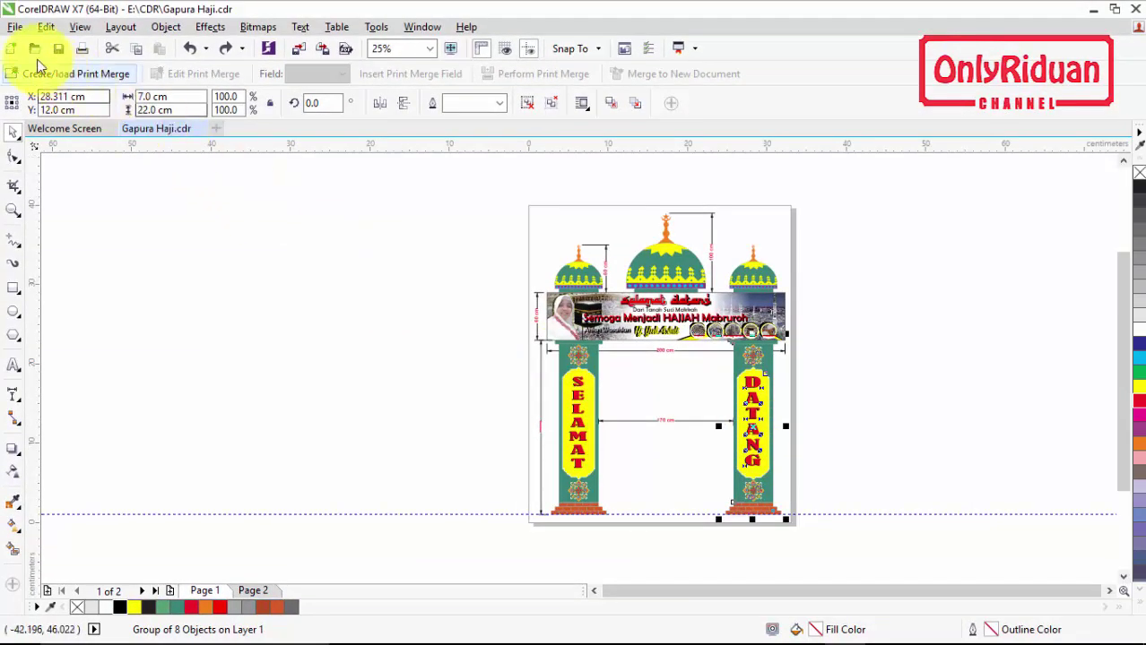
pyautogui.click(15, 27)
pyautogui.click(64, 308)
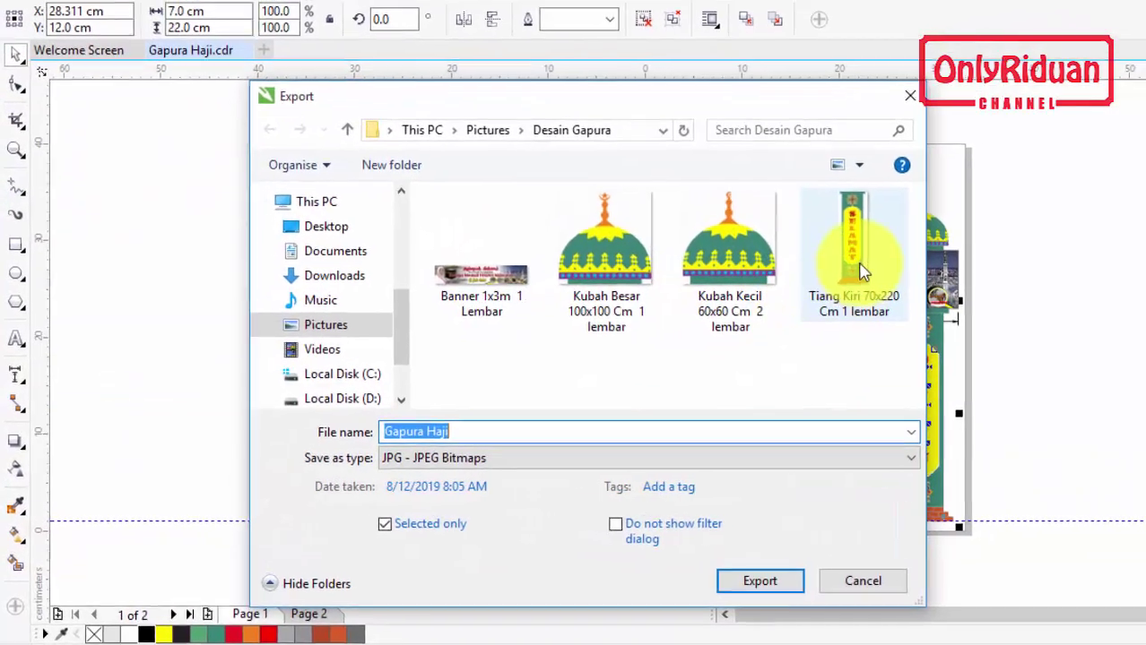
pyautogui.click(860, 272)
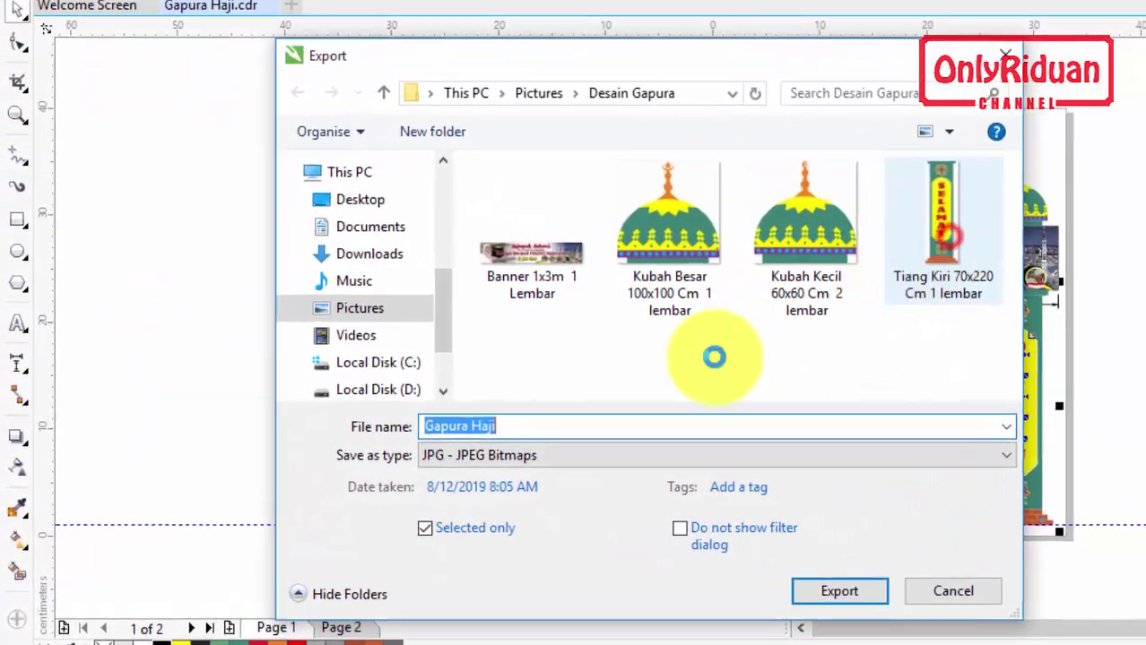
pyautogui.click(482, 426)
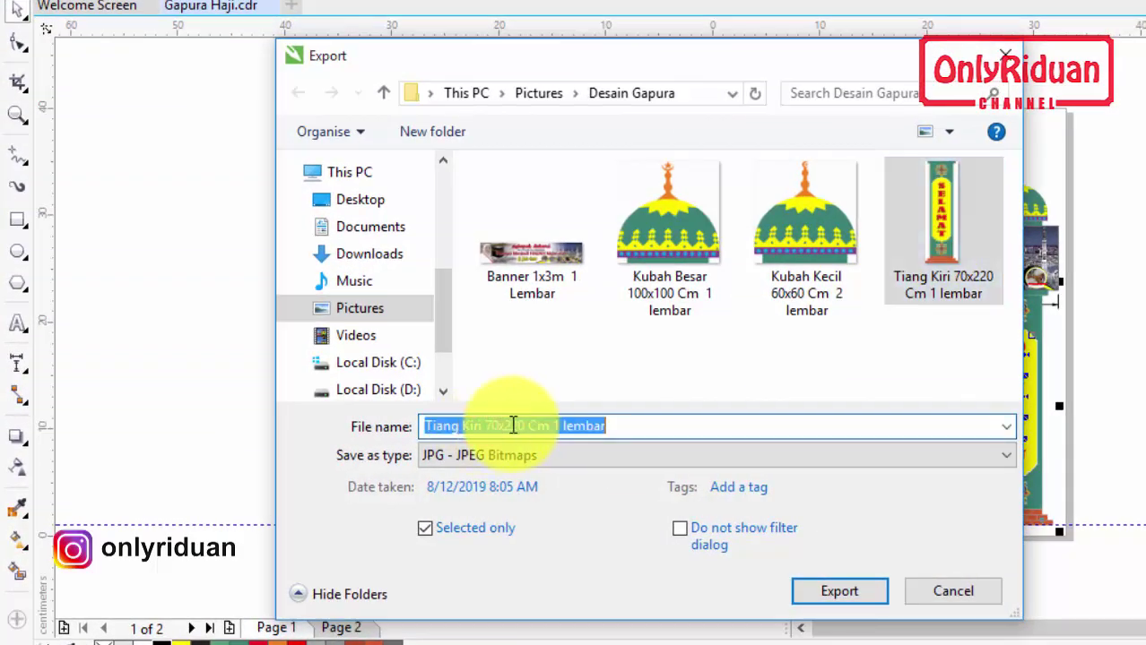
pyautogui.click(482, 427)
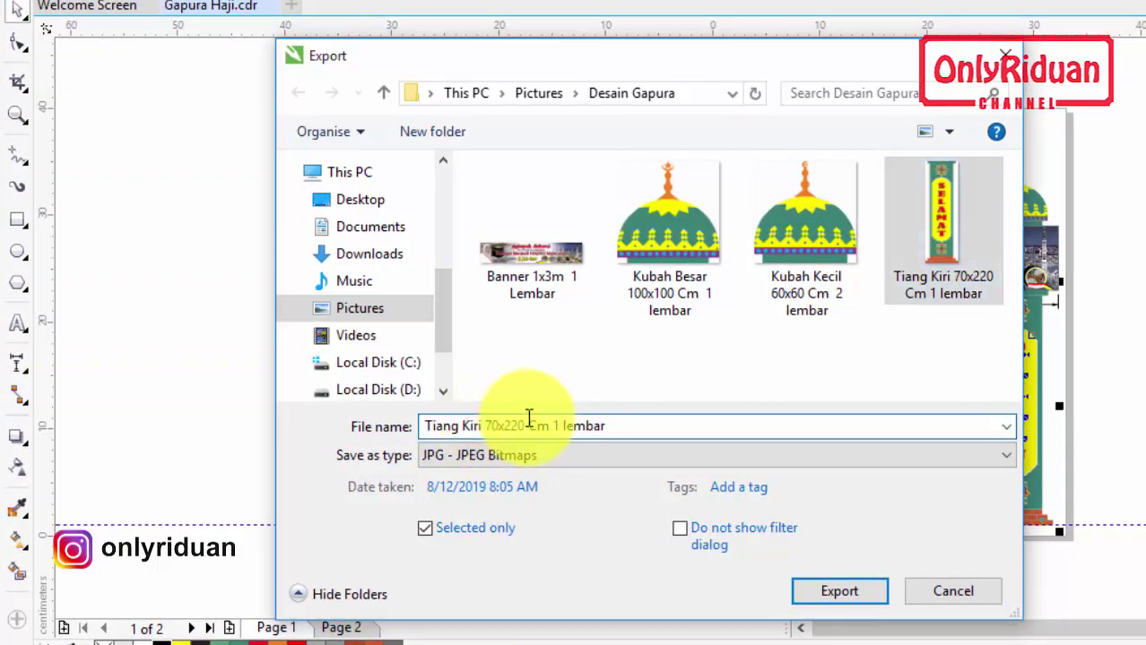
pyautogui.press('BackSpace')
pyautogui.press('BackSpace')
pyautogui.press('BackSpace')
pyautogui.write('an')
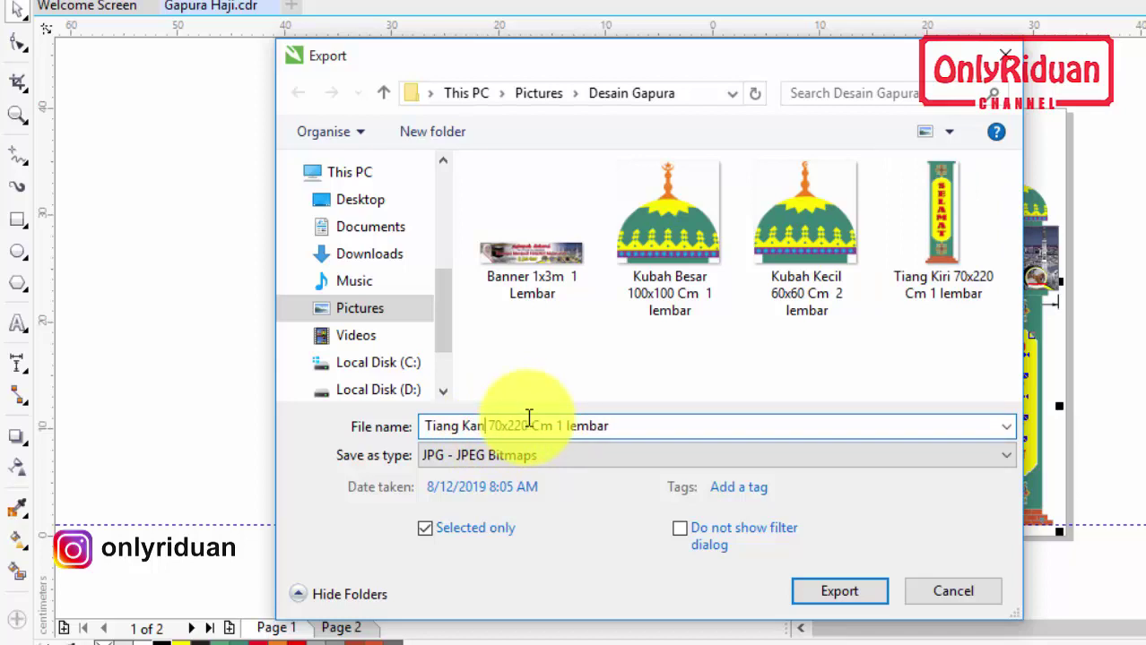
pyautogui.write('an')
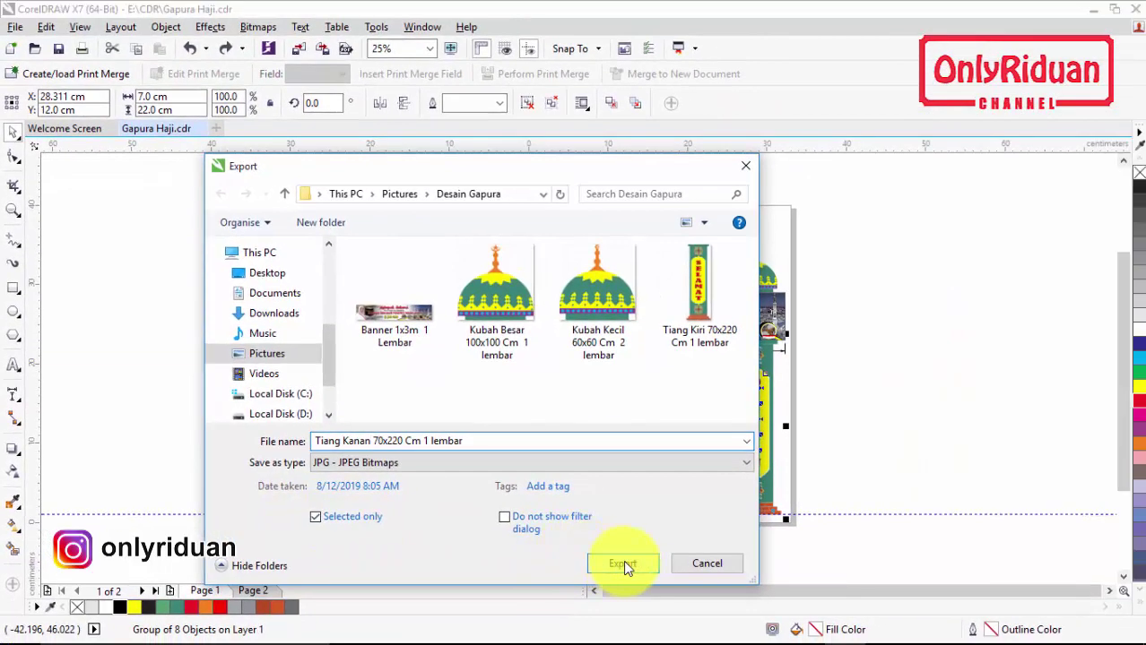
# Step: Export the right pillar JPEG at 70 × 220 cm and 200 dpi after checking the preview
pyautogui.click(625, 562)
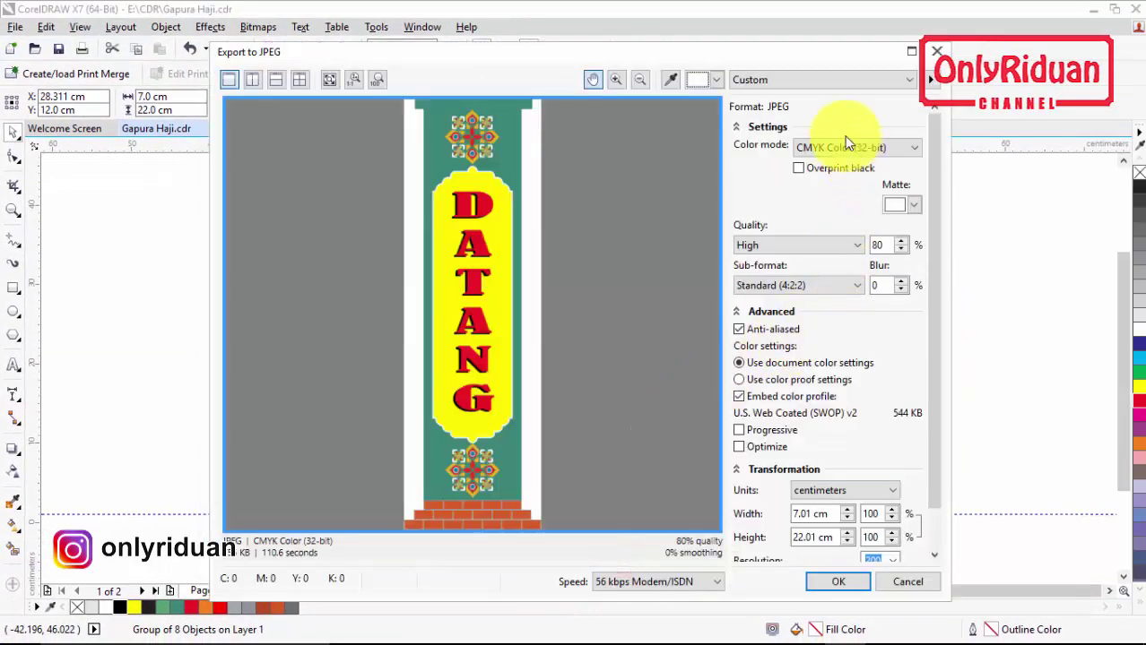
pyautogui.scroll(-1, 933, 191)
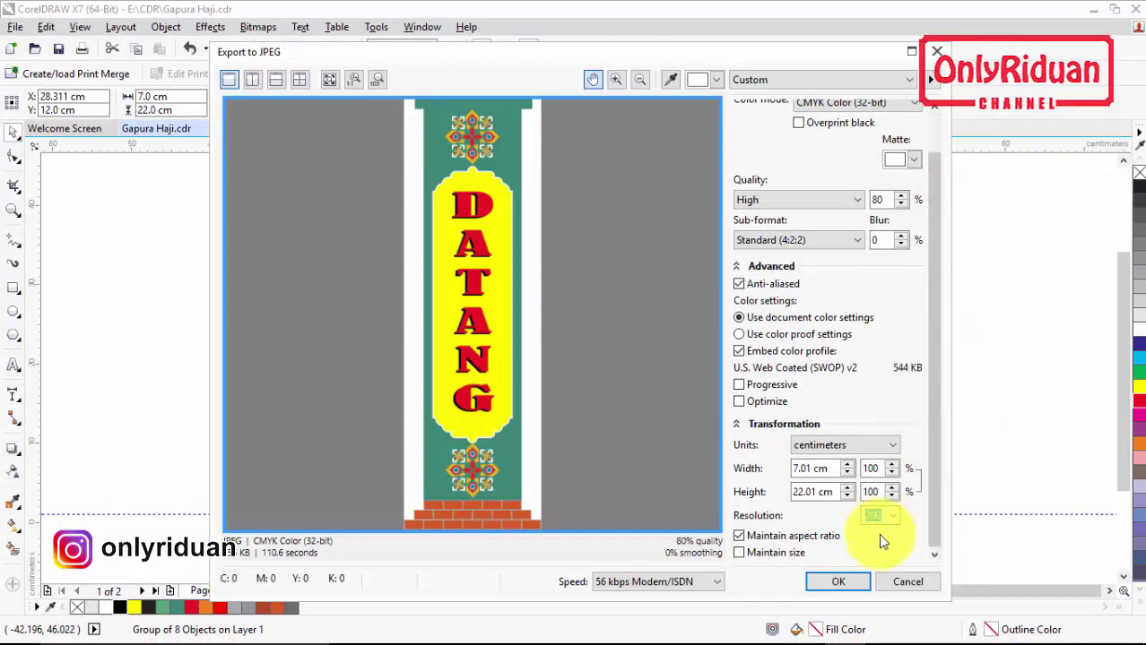
pyautogui.click(810, 470)
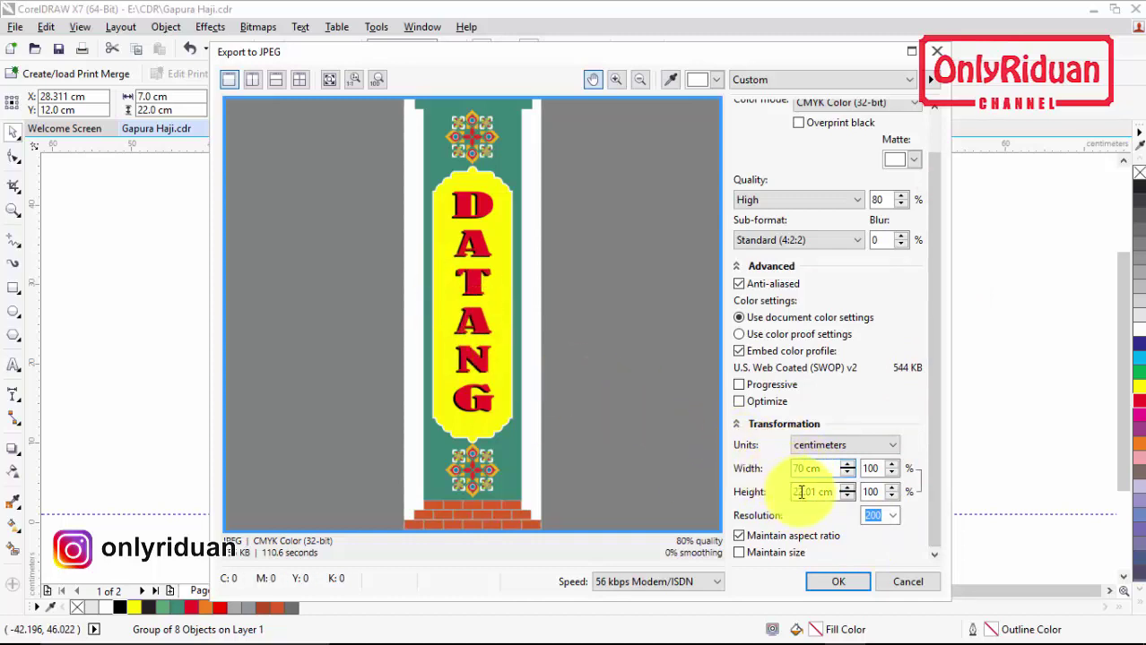
pyautogui.click(801, 492)
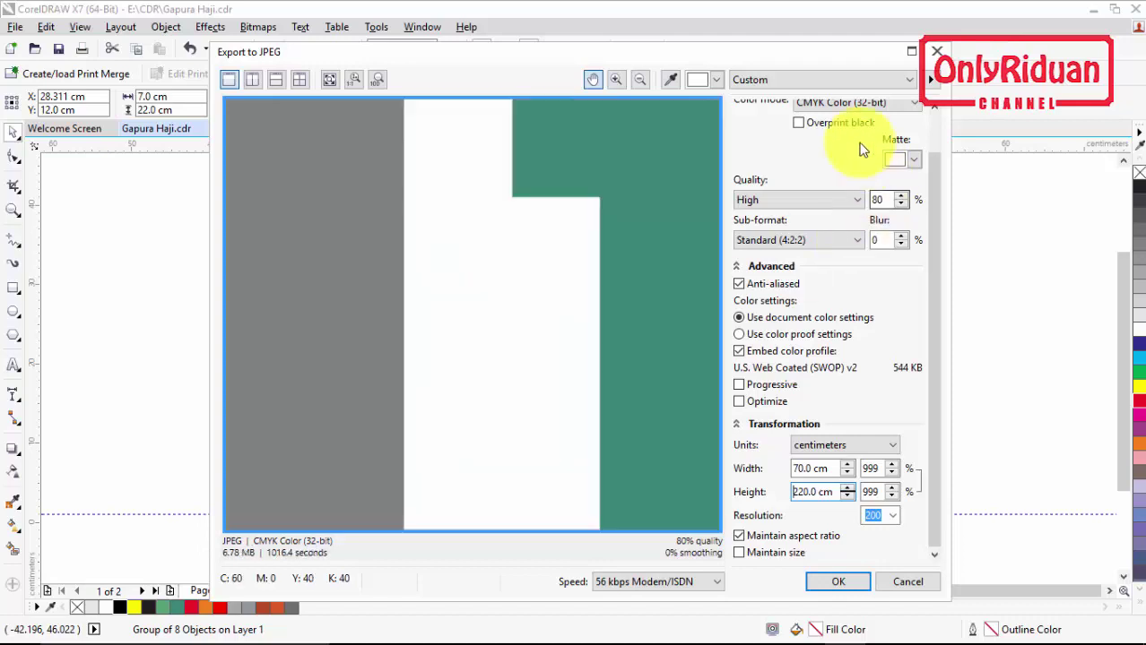
pyautogui.scroll(1, 939, 215)
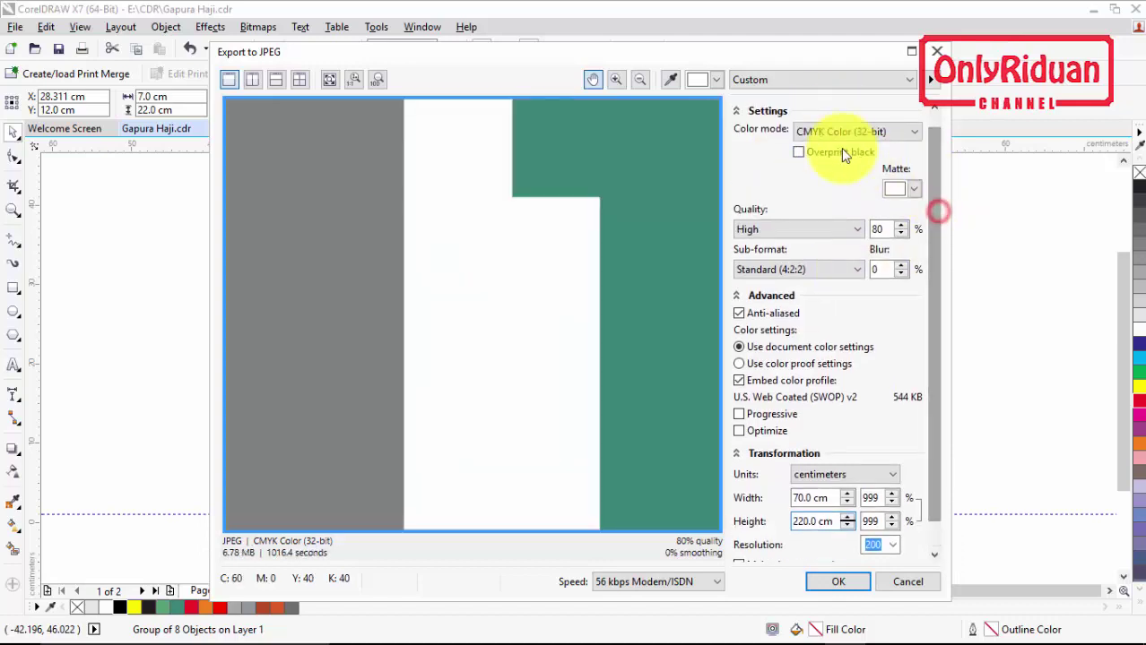
pyautogui.scroll(-1, 936, 196)
pyautogui.scroll(-1, 529, 251)
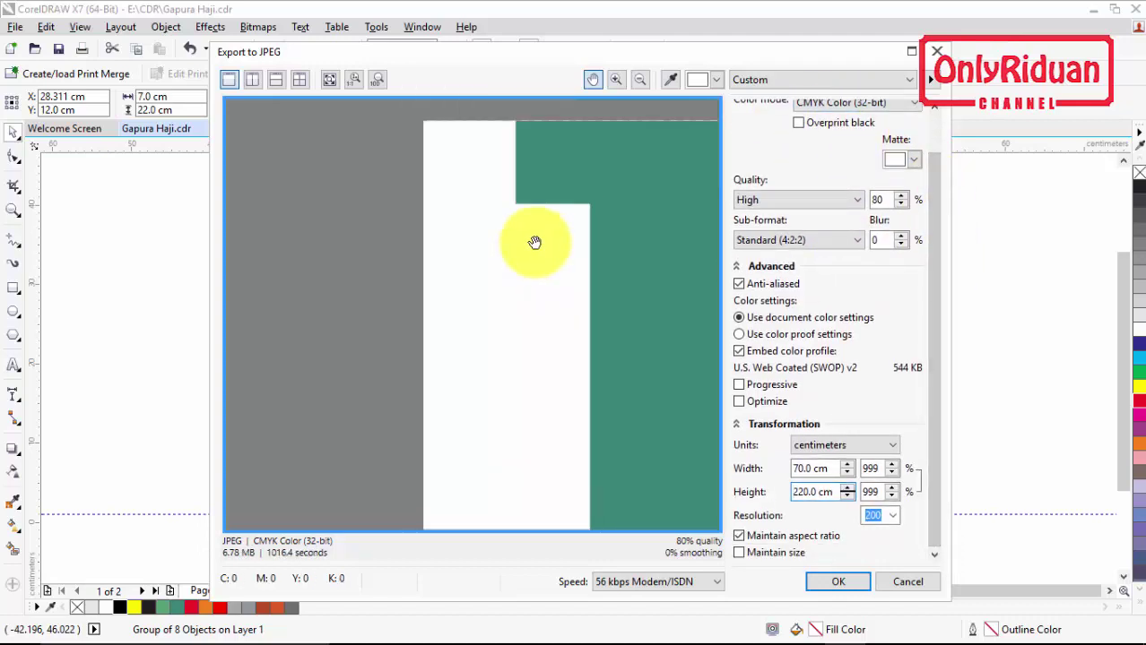
pyautogui.scroll(-1, 533, 244)
pyautogui.scroll(-1, 535, 245)
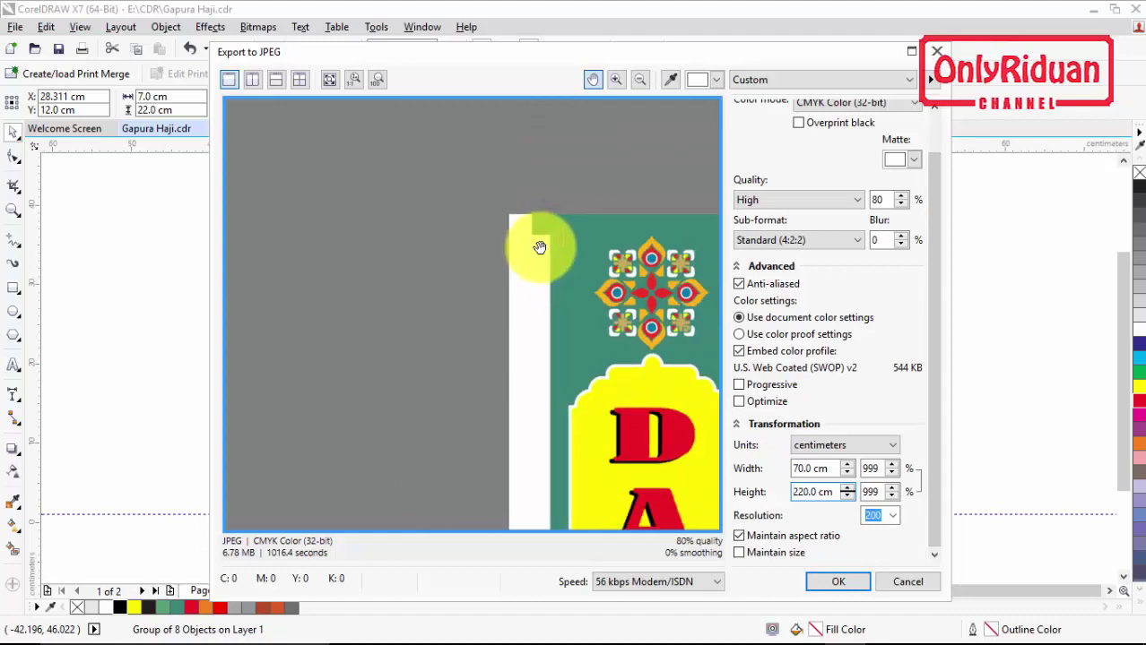
pyautogui.moveTo(535, 245)
pyautogui.mouseDown()
pyautogui.moveTo(482, 339)
pyautogui.moveTo(480, 117)
pyautogui.mouseUp()
pyautogui.moveTo(475, 331); pyautogui.dragTo(475, 152)
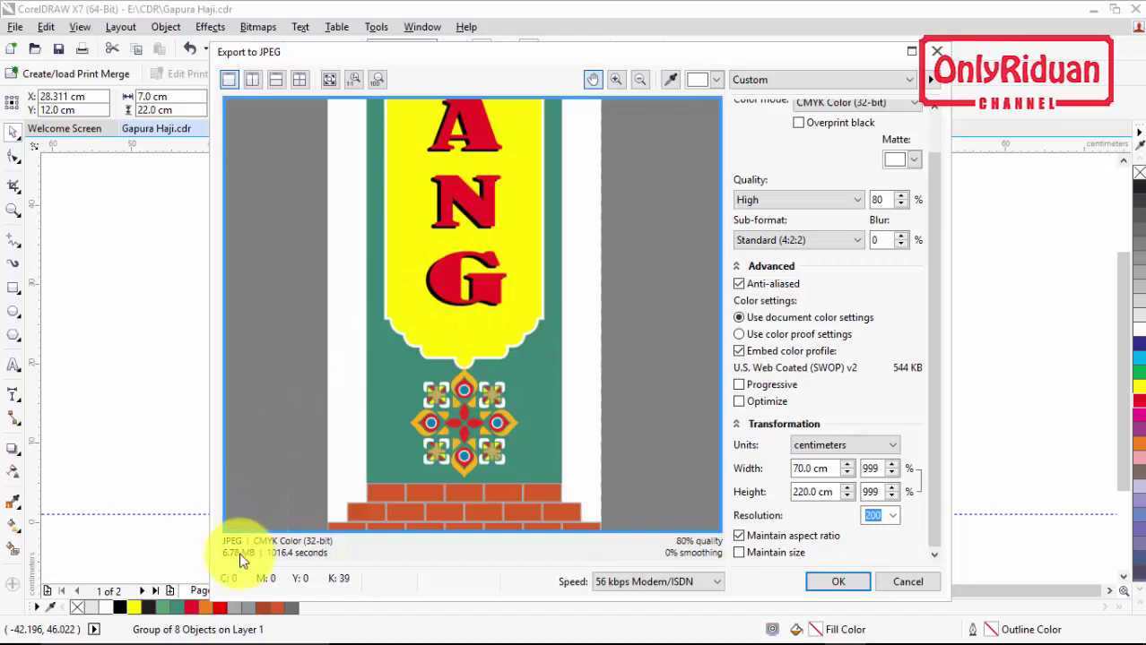
pyautogui.click(832, 582)
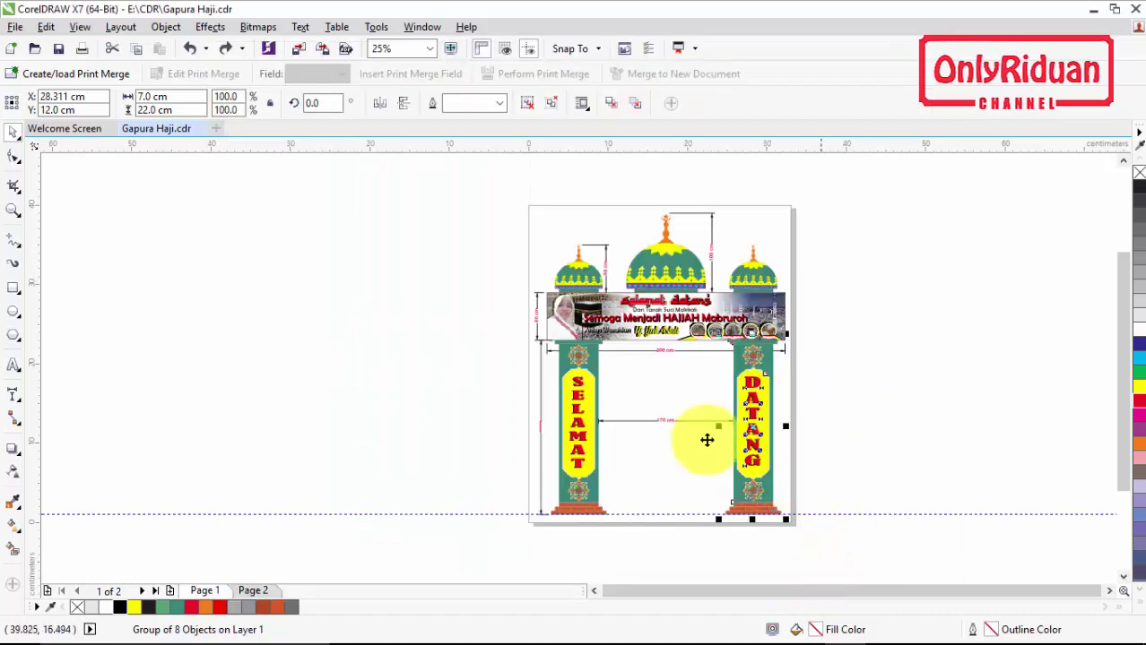
pyautogui.click(392, 630)
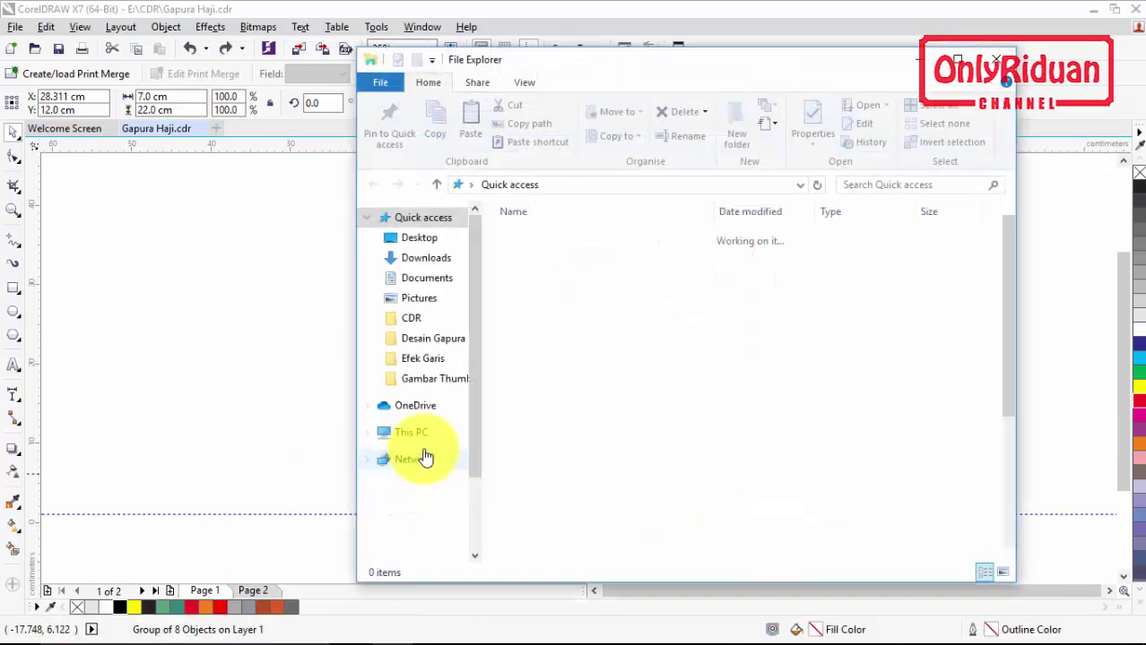
pyautogui.click(422, 299)
pyautogui.click(642, 261)
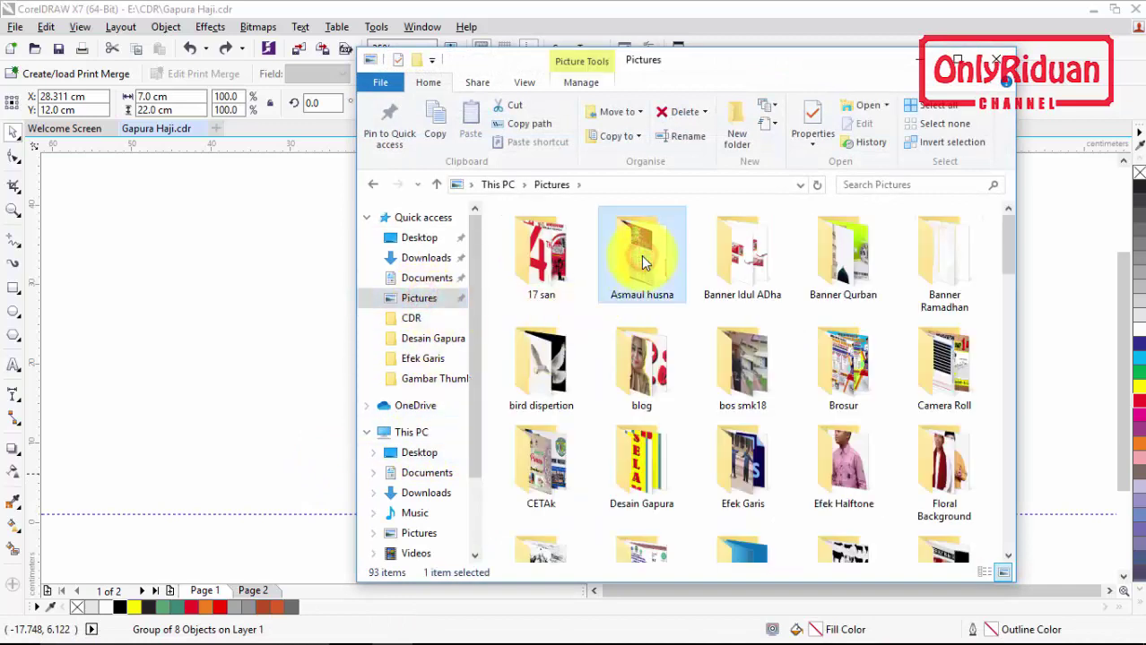
pyautogui.press('Down')
pyautogui.doubleClick(644, 468)
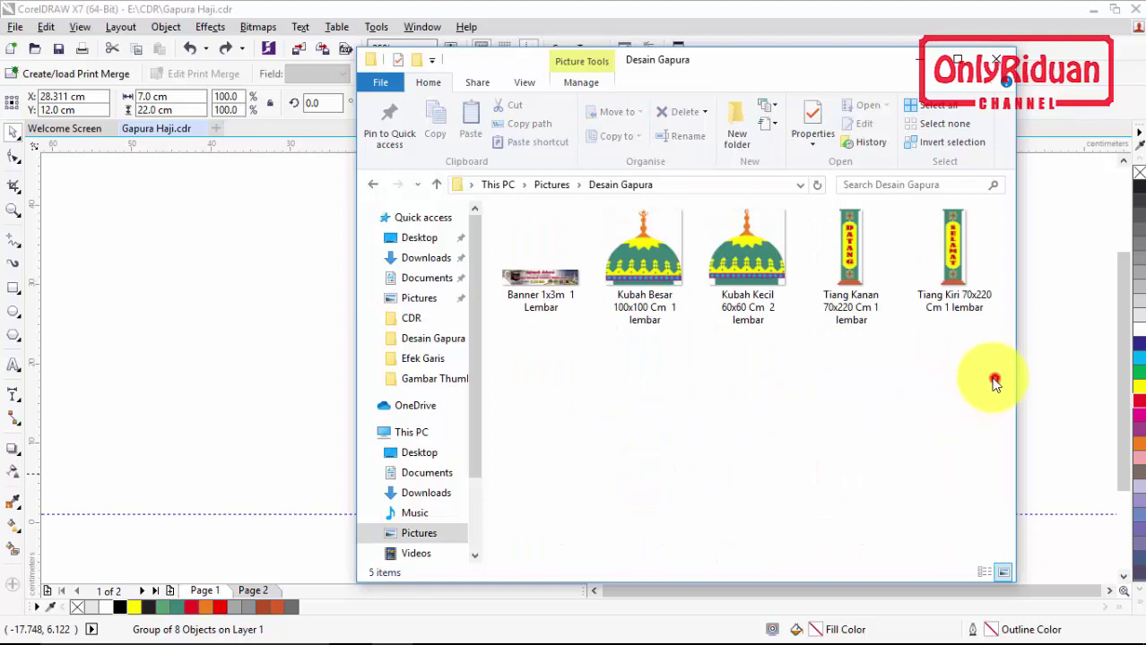
pyautogui.moveTo(995, 381); pyautogui.dragTo(511, 265)
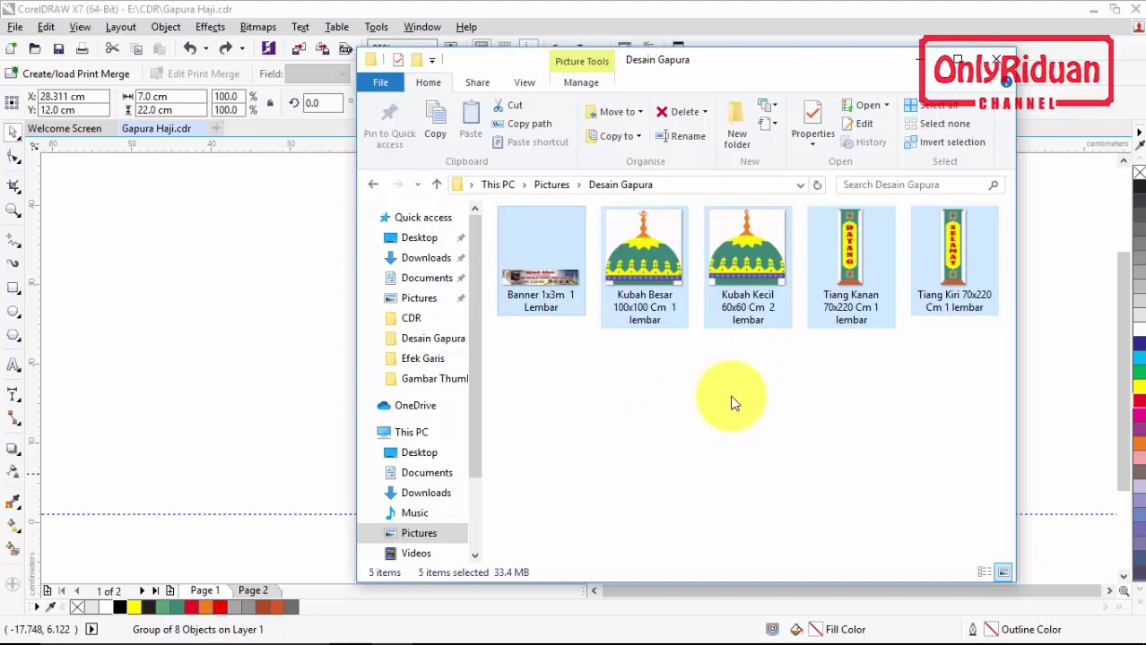
pyautogui.click(852, 372)
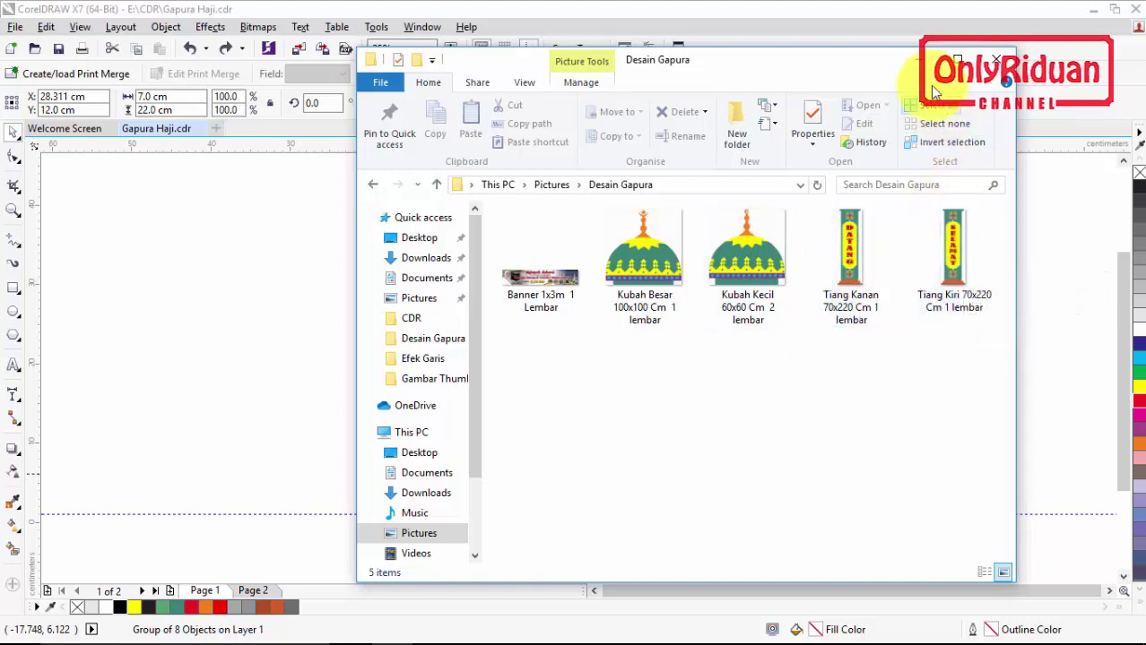
pyautogui.click(919, 59)
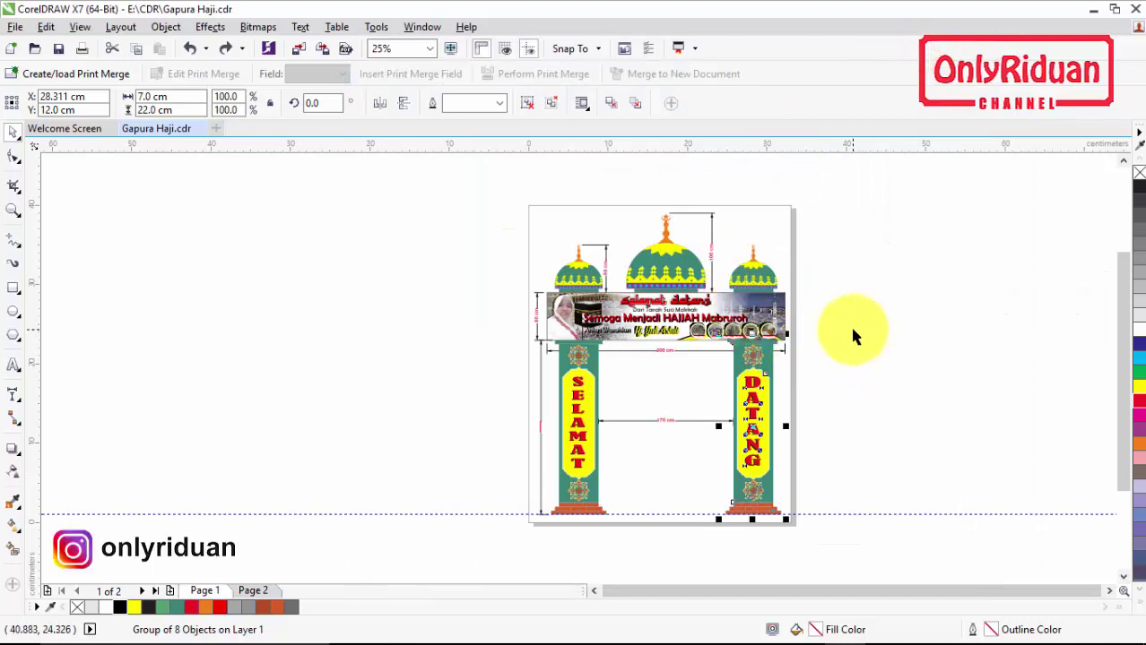